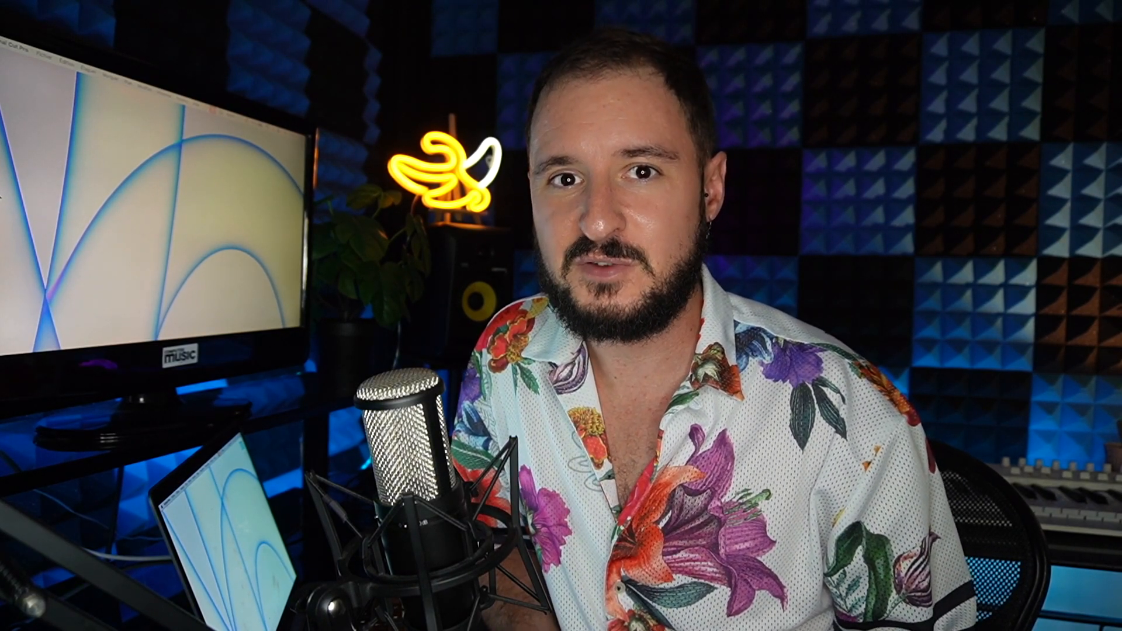
- Turn on volume level smoothing (Harmoniser niveaux de volume) for the selected audio clip and play the recording
{"action": "left_click", "coordinate": [977, 166]}
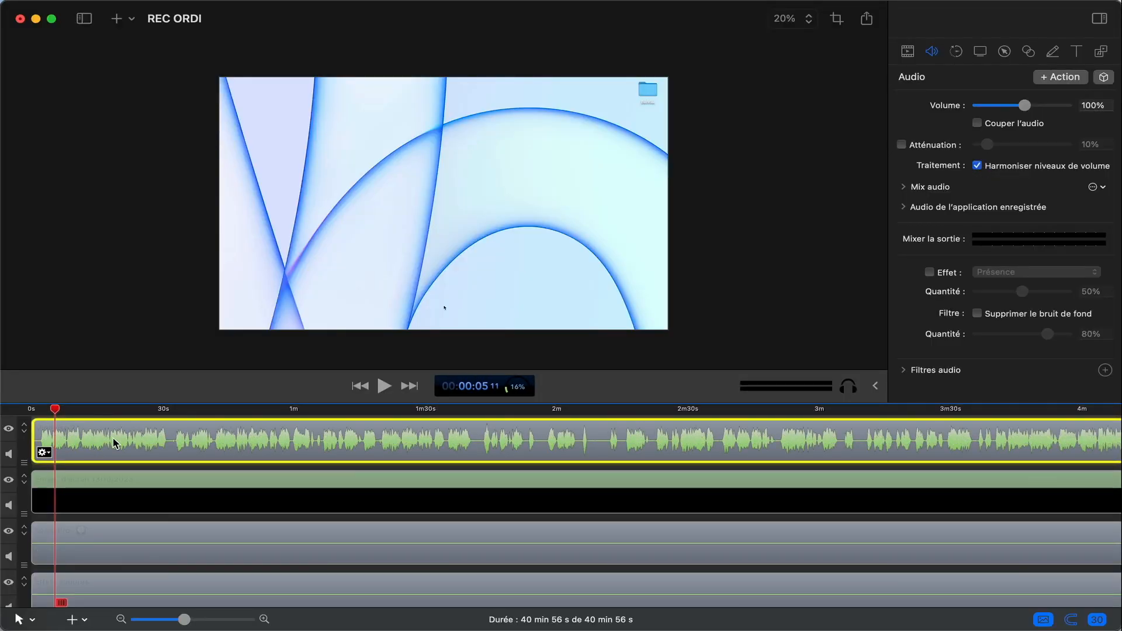
{"action": "key", "text": "space"}
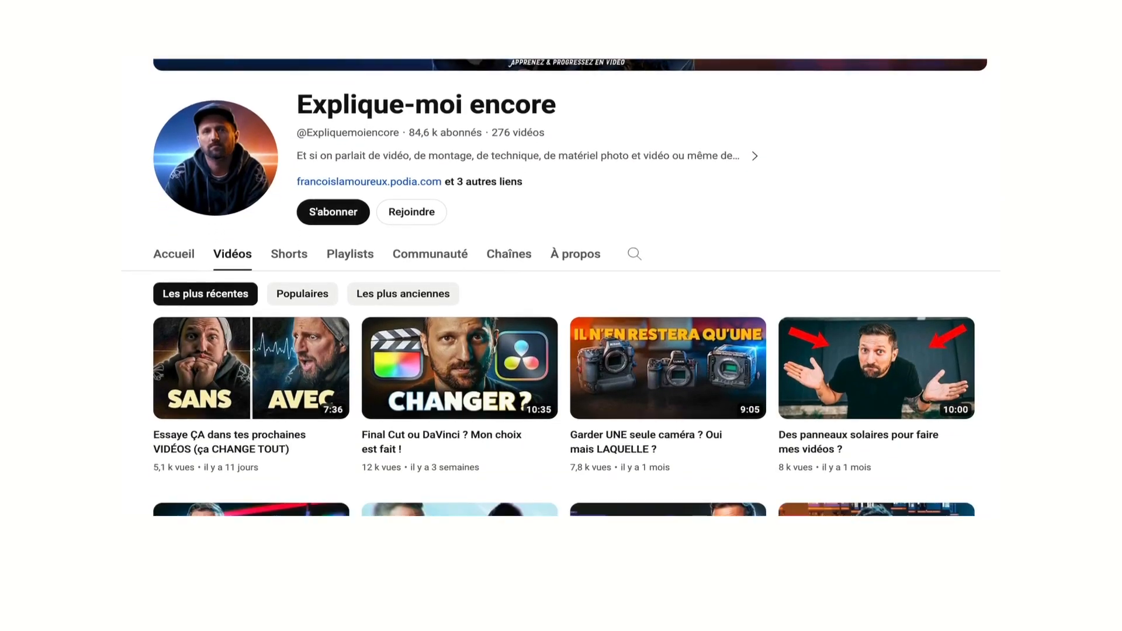
{"action": "scroll", "coordinate": [561, 303], "scroll_direction": "down", "scroll_amount": 5}
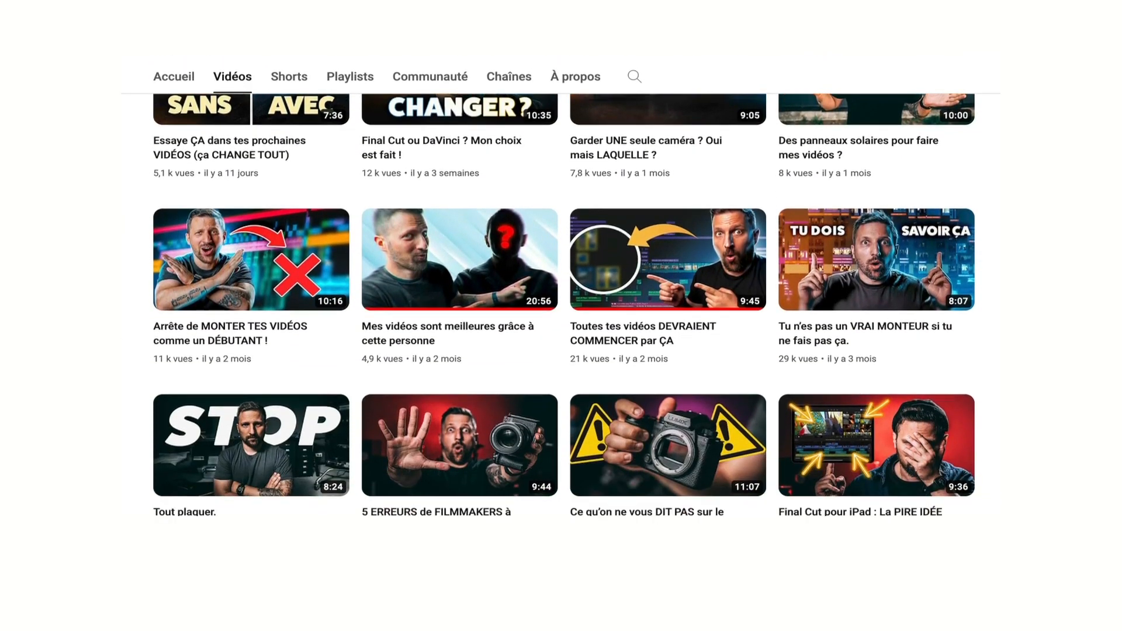
{"action": "scroll", "coordinate": [561, 304], "scroll_direction": "down", "scroll_amount": 4}
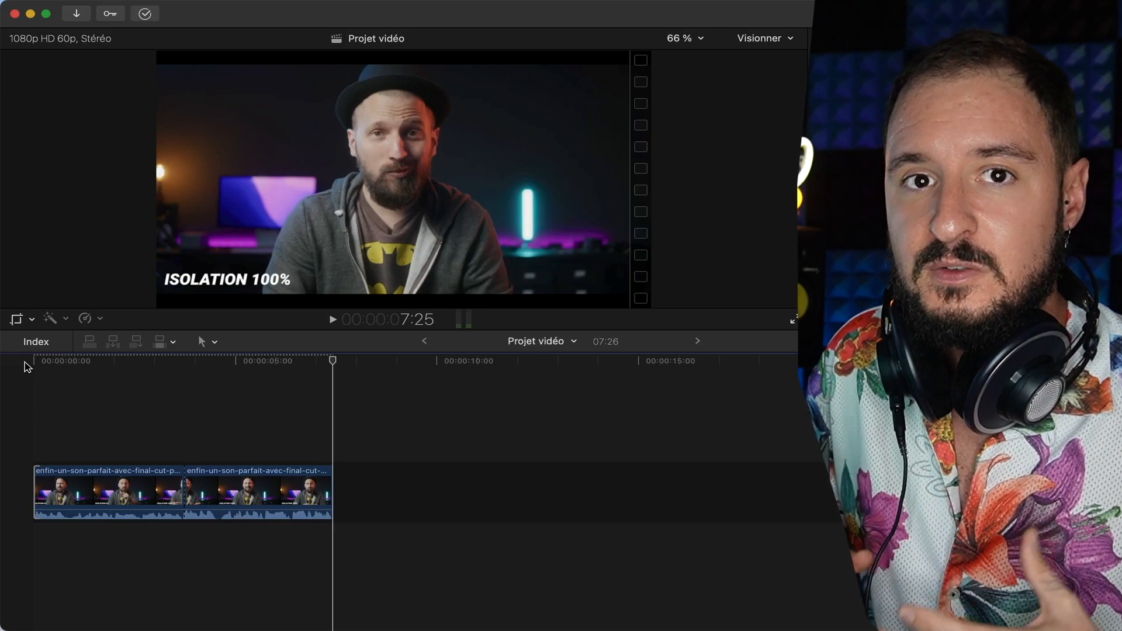
- Enable Tonalité and Isolation vocale at 100 % on the first clip, and play the project from its start
{"action": "left_click", "coordinate": [34, 362]}
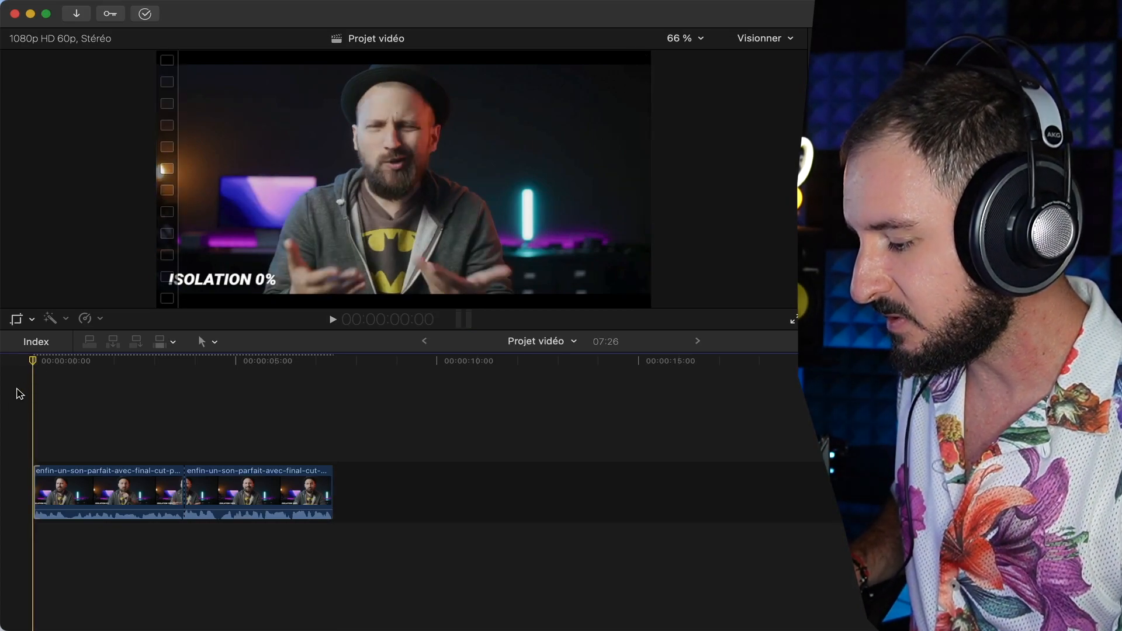
{"action": "left_click", "coordinate": [33, 510]}
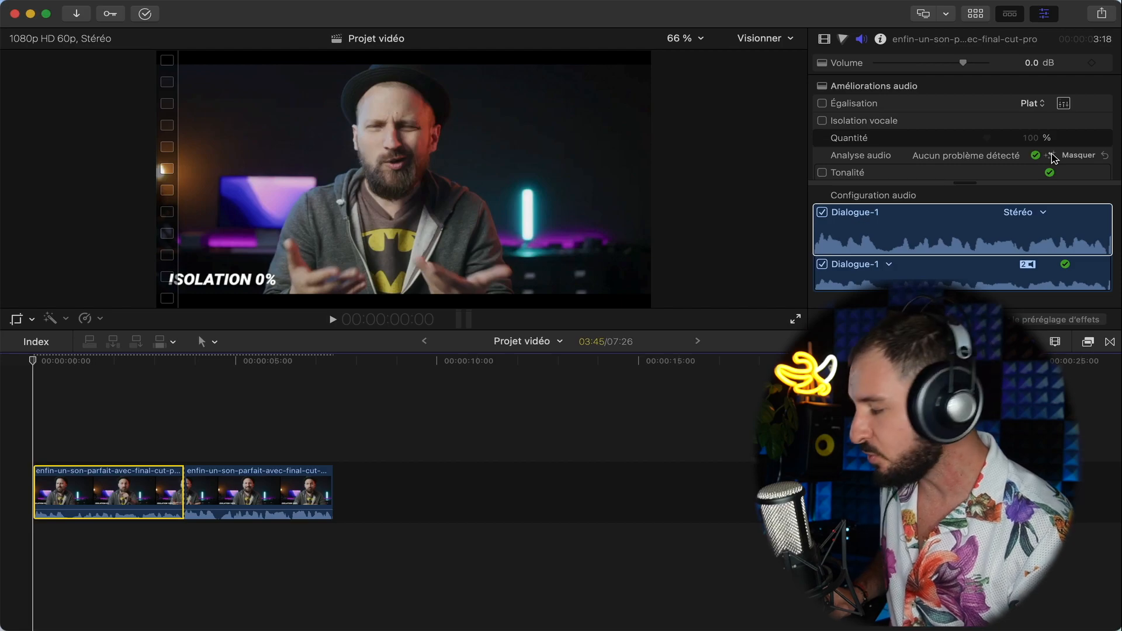
{"action": "left_click", "coordinate": [822, 173]}
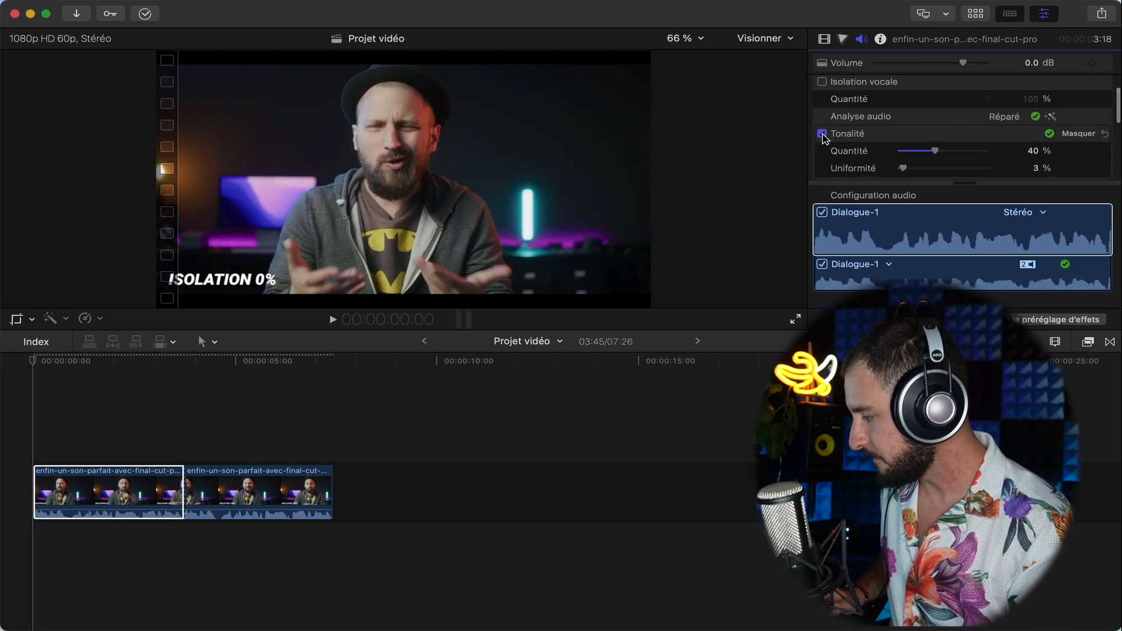
{"action": "scroll", "coordinate": [825, 139], "scroll_direction": "up", "scroll_amount": 2}
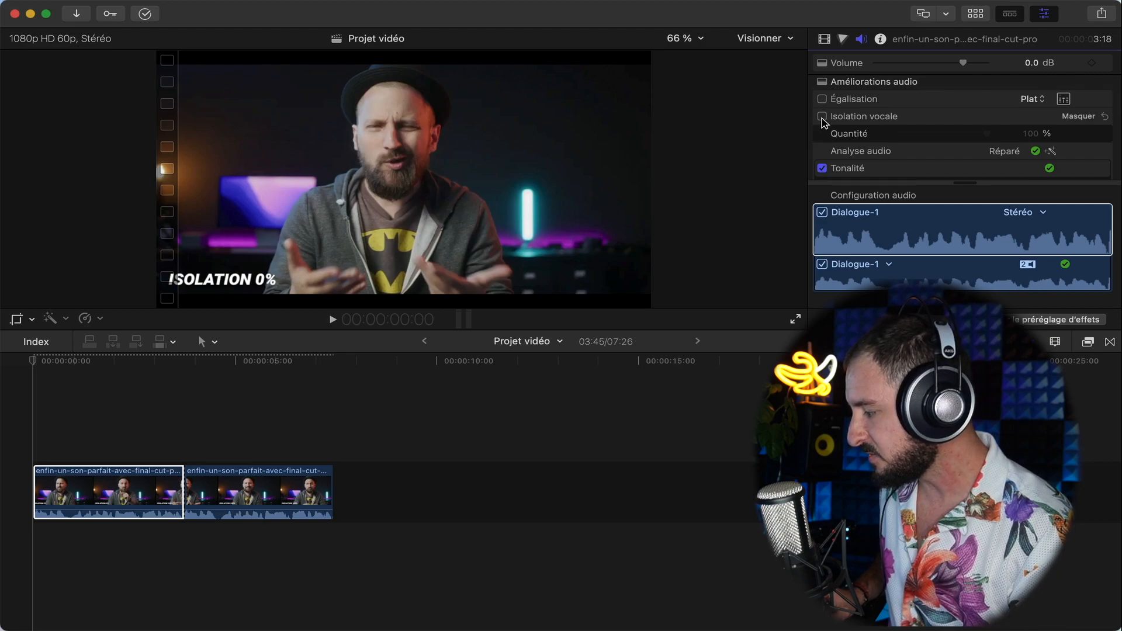
{"action": "left_click", "coordinate": [7, 434]}
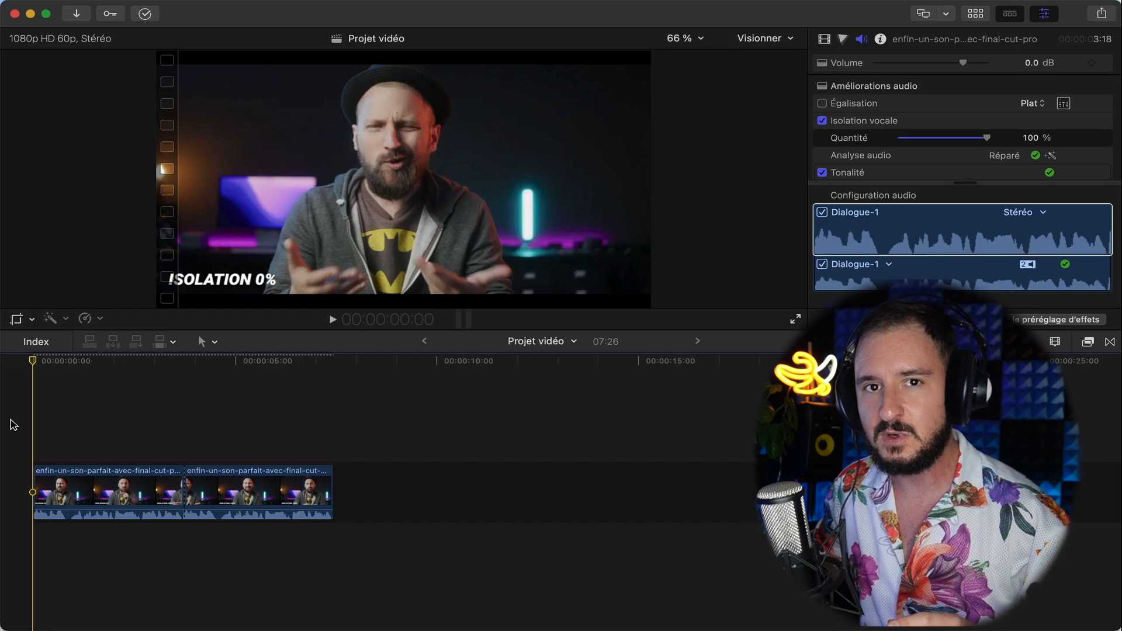
{"action": "key", "text": "space"}
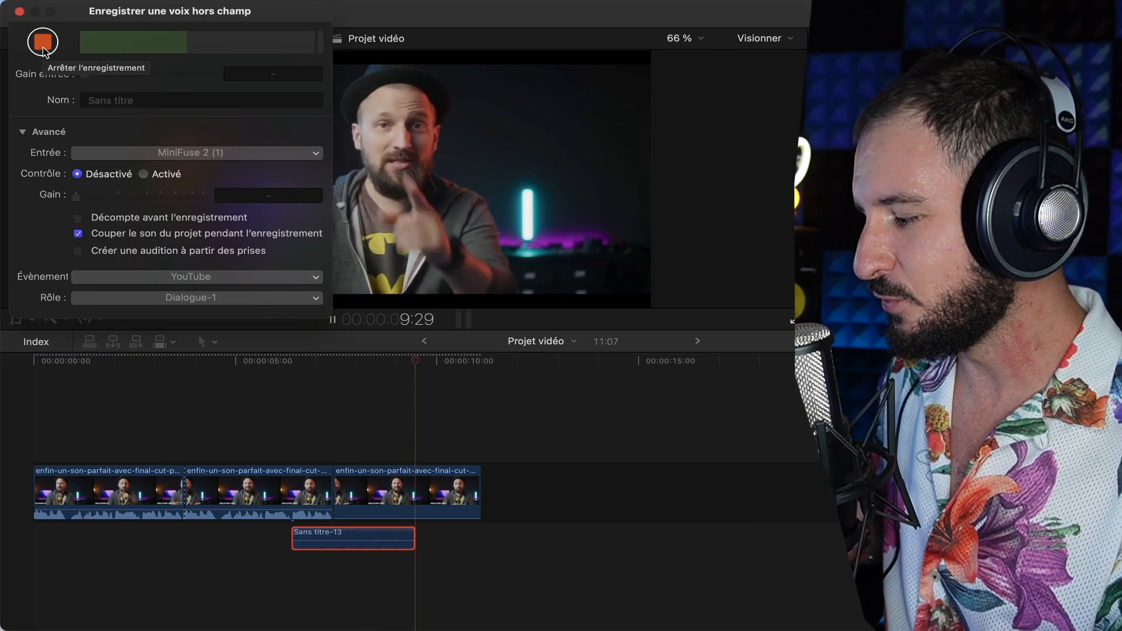
- Stop the voice-over recording and trim both ends of the recorded clip to match the third video clip
{"action": "left_click", "coordinate": [43, 42]}
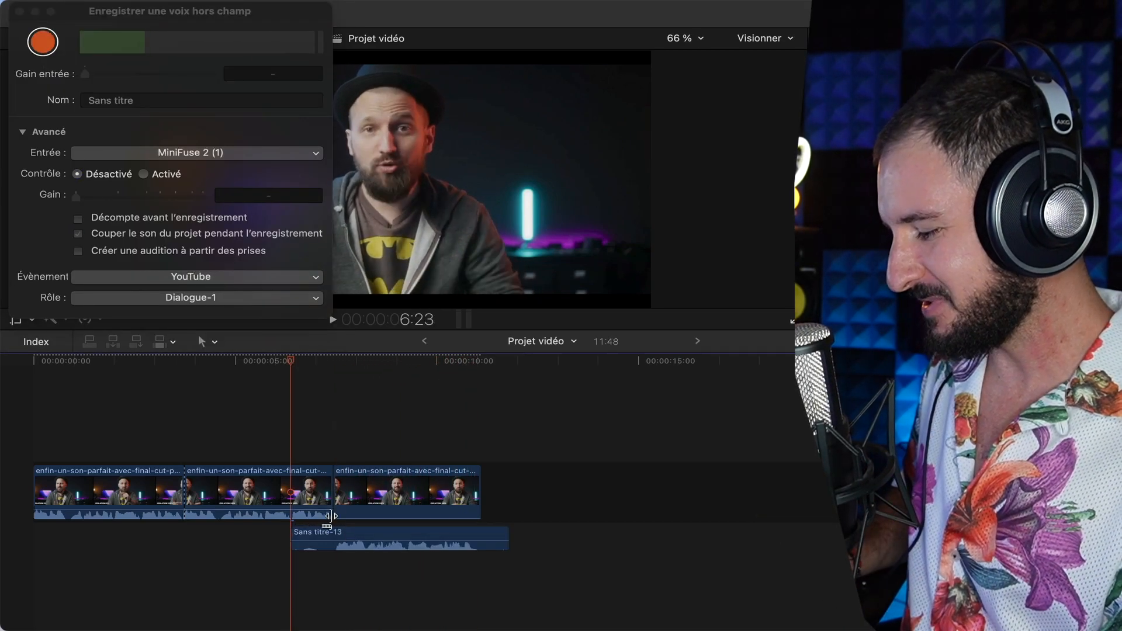
{"action": "left_click_drag", "start_coordinate": [295, 532], "coordinate": [335, 534]}
{"action": "left_click_drag", "start_coordinate": [507, 534], "coordinate": [477, 533]}
- Add a short fade-out to the end of the voice-over clip and play the project from shortly before that clip
{"action": "scroll", "coordinate": [478, 542], "scroll_direction": "up", "scroll_amount": 5}
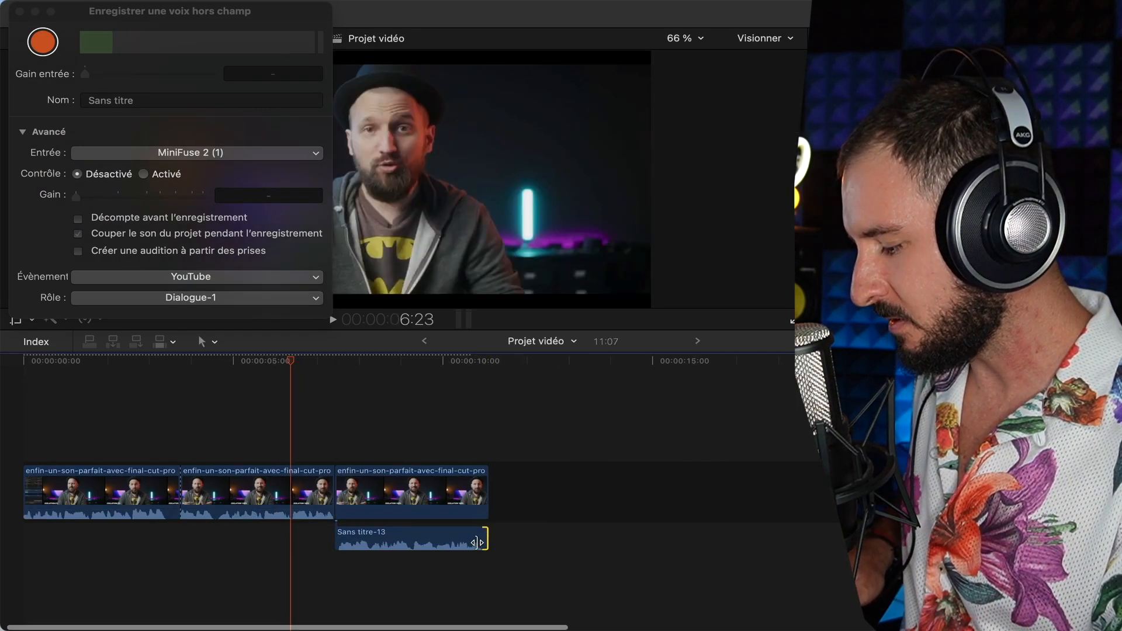
{"action": "scroll", "coordinate": [704, 525], "scroll_direction": "right", "scroll_amount": 1}
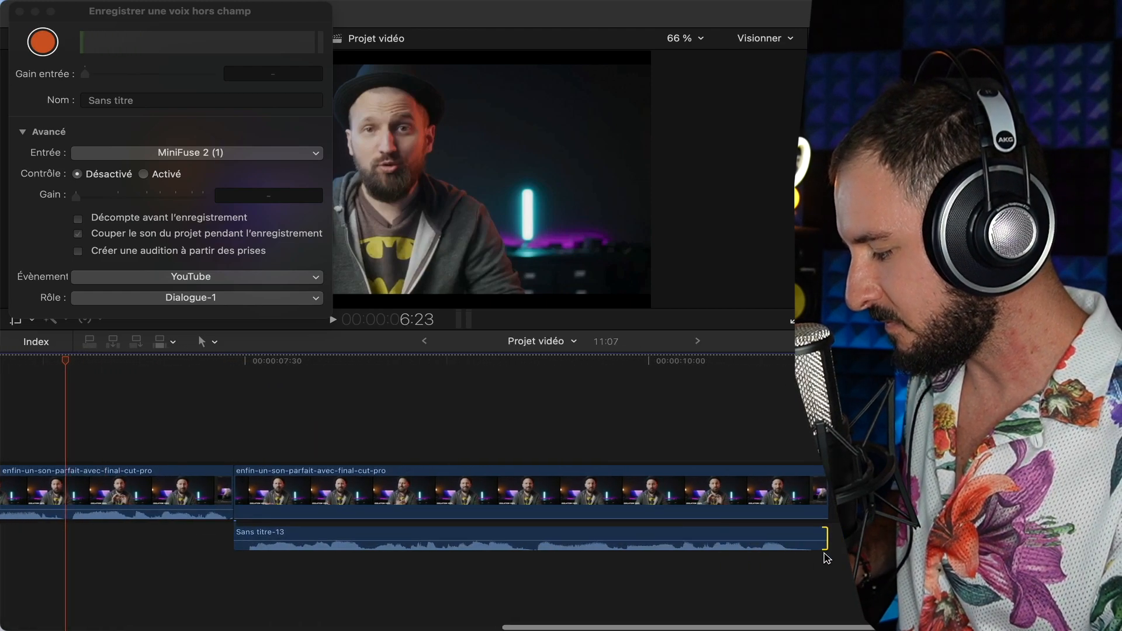
{"action": "left_click_drag", "start_coordinate": [826, 538], "coordinate": [801, 538]}
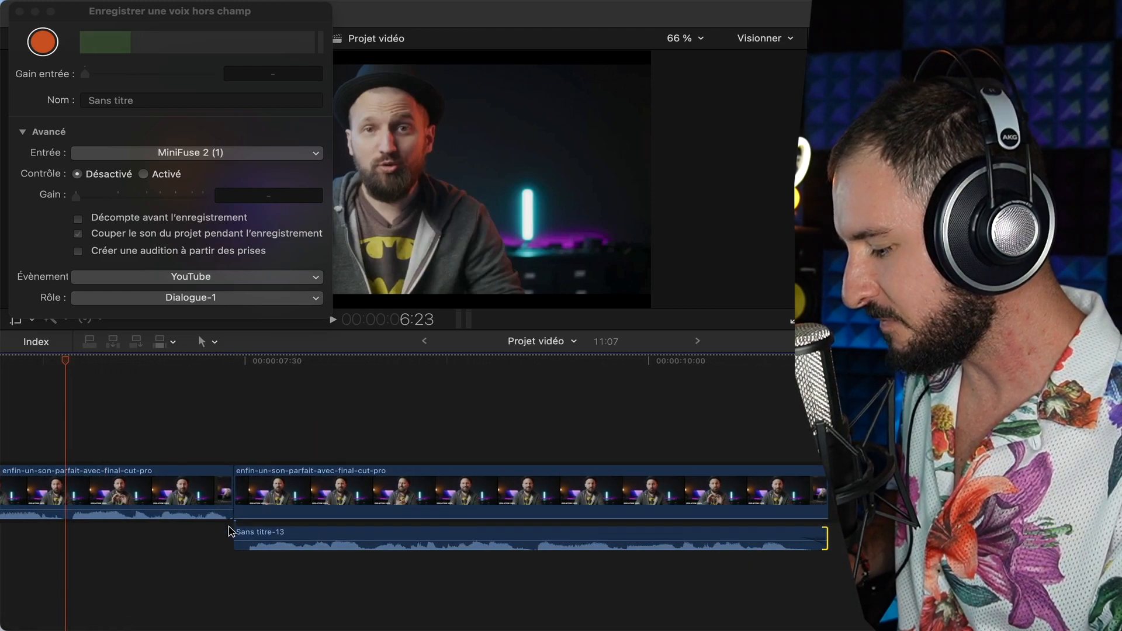
{"action": "left_click", "coordinate": [136, 409]}
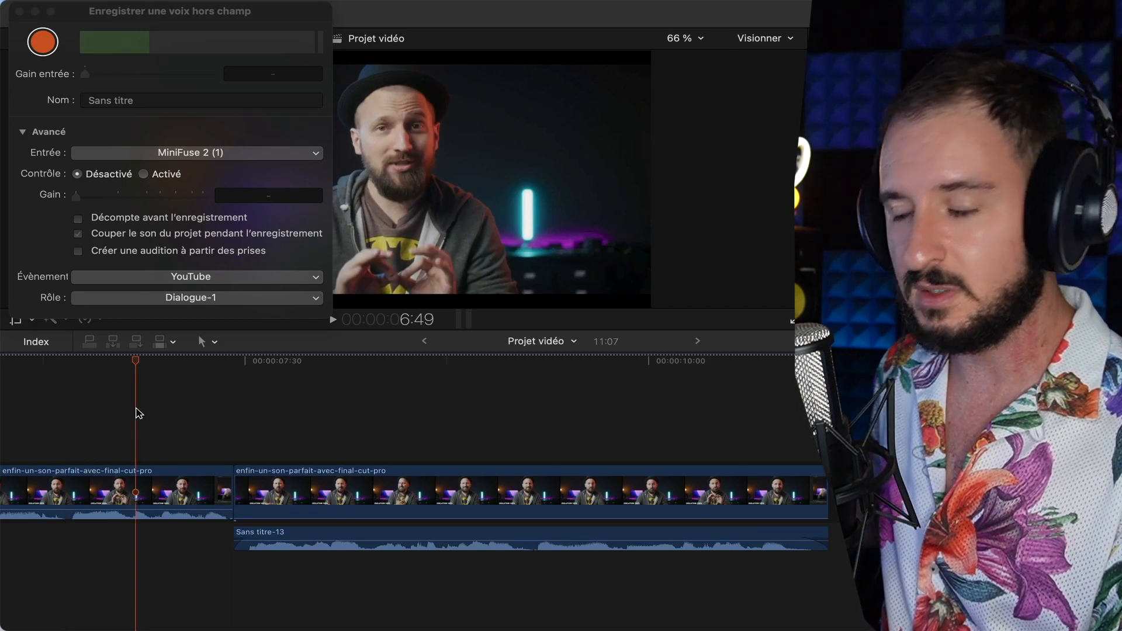
{"action": "key", "text": "space"}
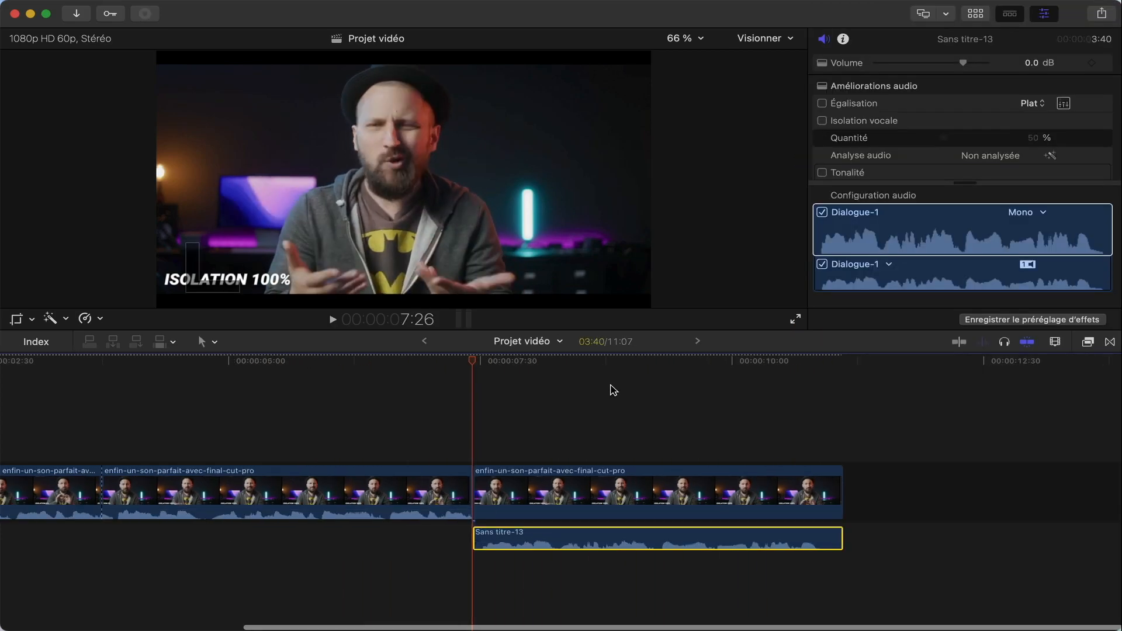
- Analyse the audio of the recorded voice-over clip and enable its Tonalité enhancement
{"action": "key", "text": "super+equal"}
{"action": "scroll", "coordinate": [611, 389], "scroll_direction": "right", "scroll_amount": 3}
{"action": "left_click", "coordinate": [867, 166]}
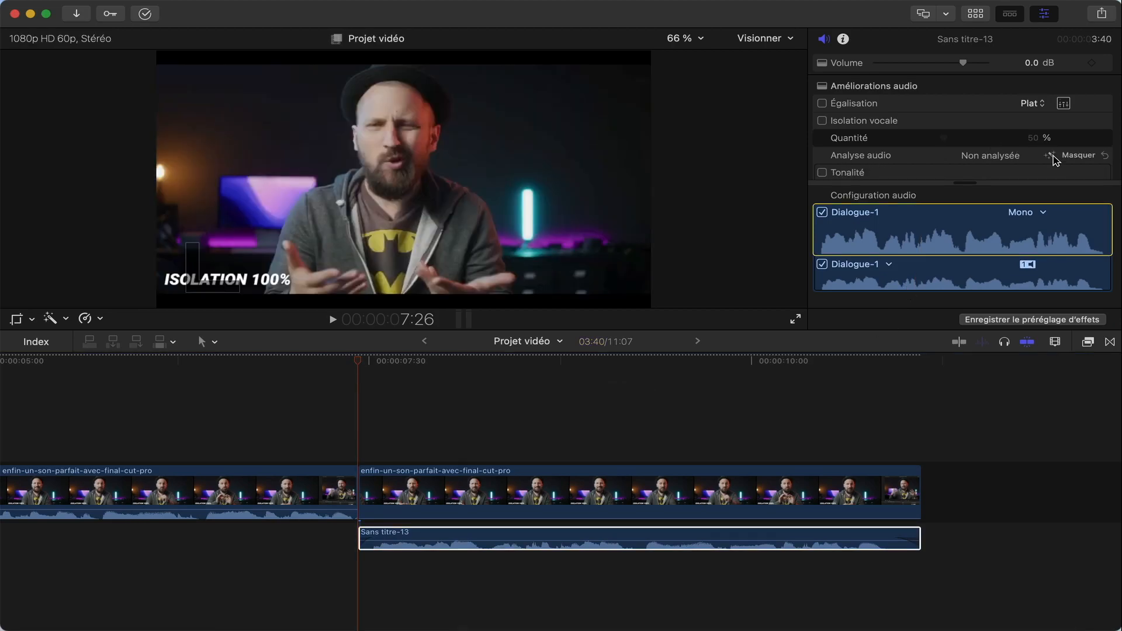
{"action": "scroll", "coordinate": [1054, 159], "scroll_direction": "down", "scroll_amount": 2}
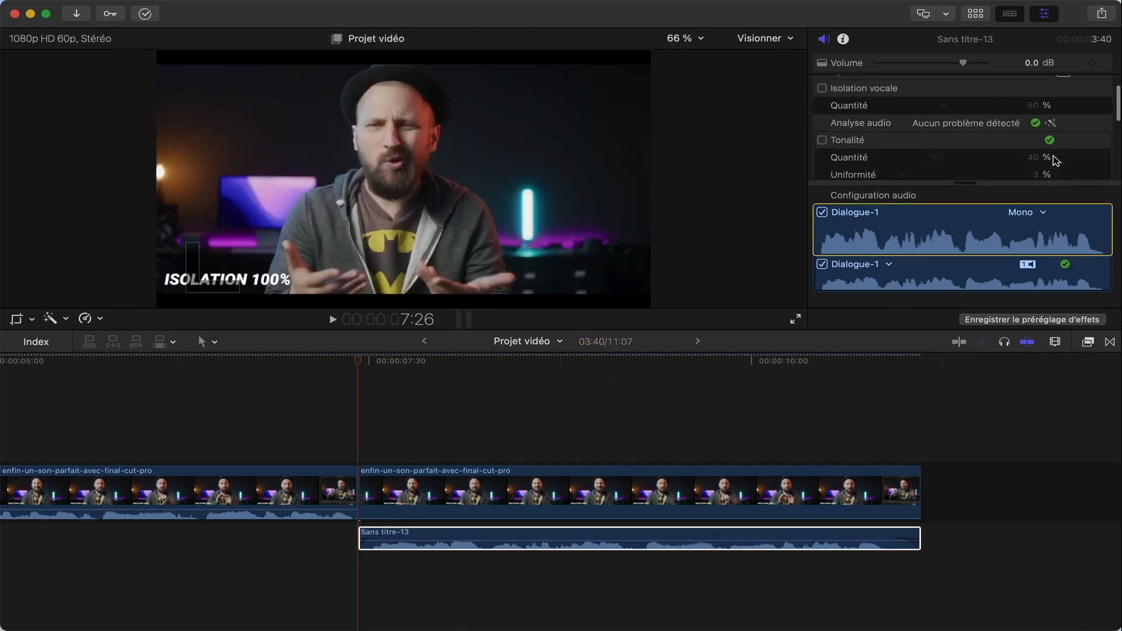
{"action": "left_click", "coordinate": [823, 140]}
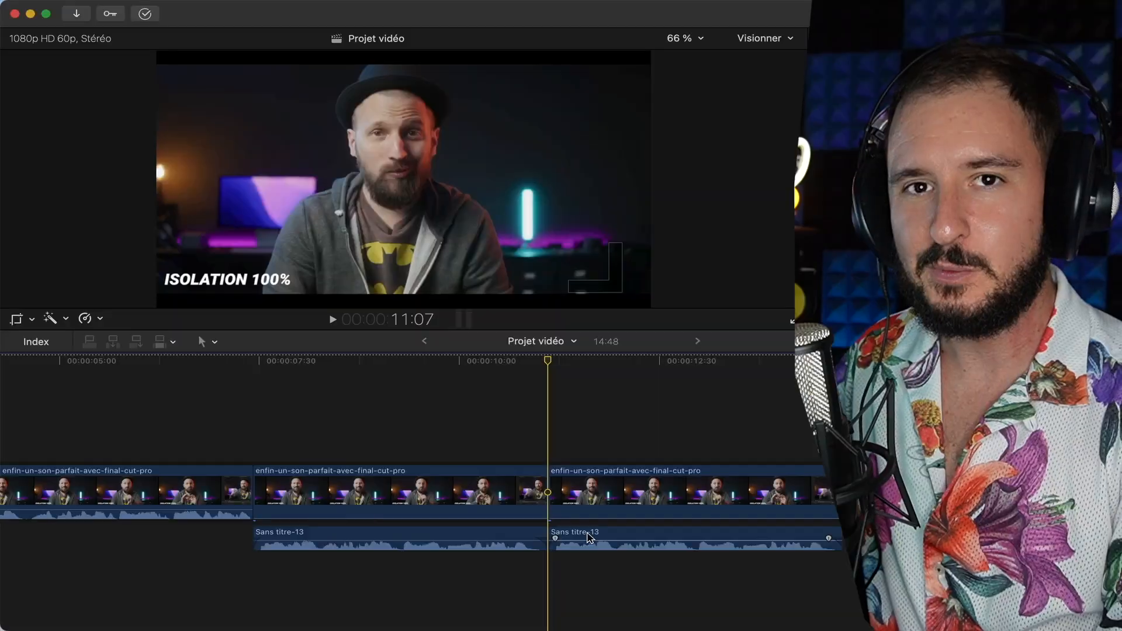
- Apply the Channel EQ audio effect from the ÉG category to the last voice-over clip
{"action": "left_click", "coordinate": [589, 536]}
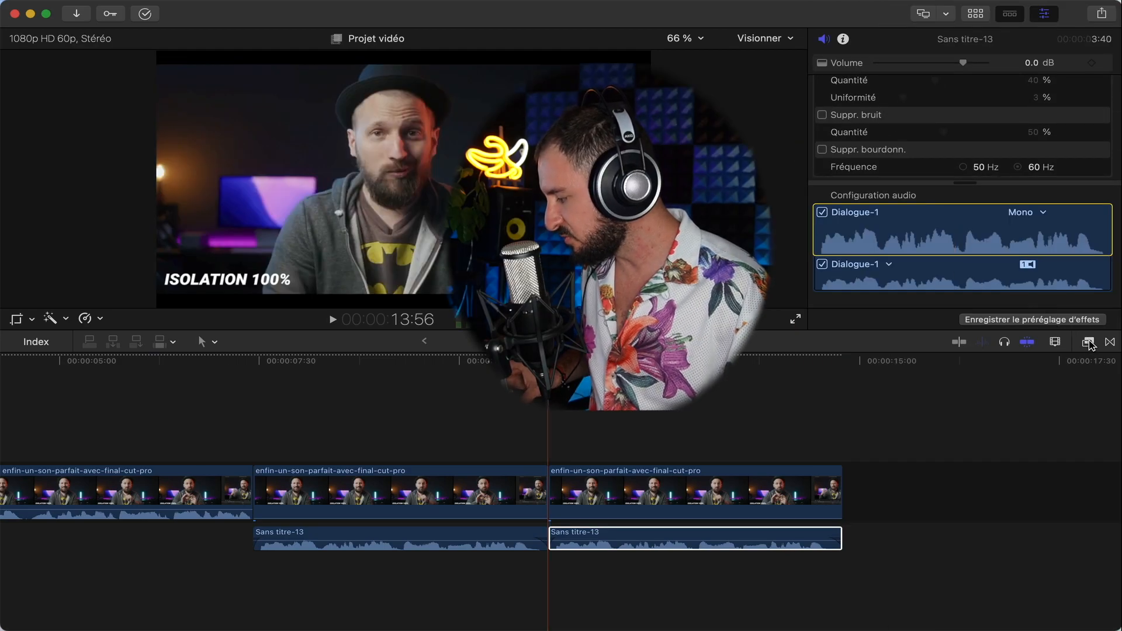
{"action": "left_click", "coordinate": [1088, 342]}
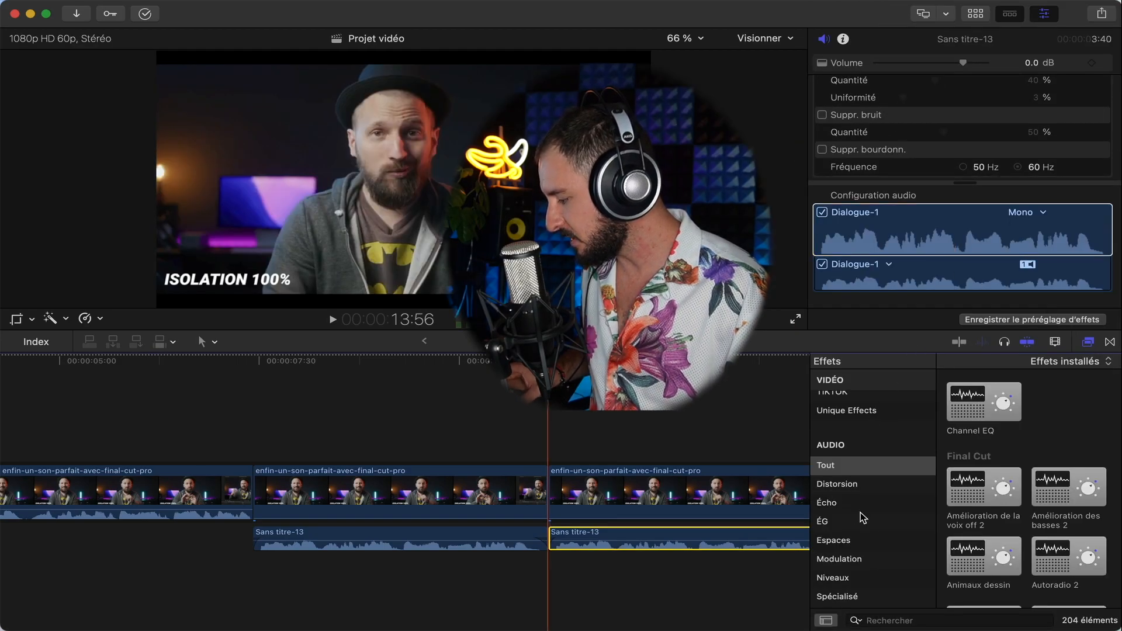
{"action": "scroll", "coordinate": [841, 524], "scroll_direction": "down", "scroll_amount": 3}
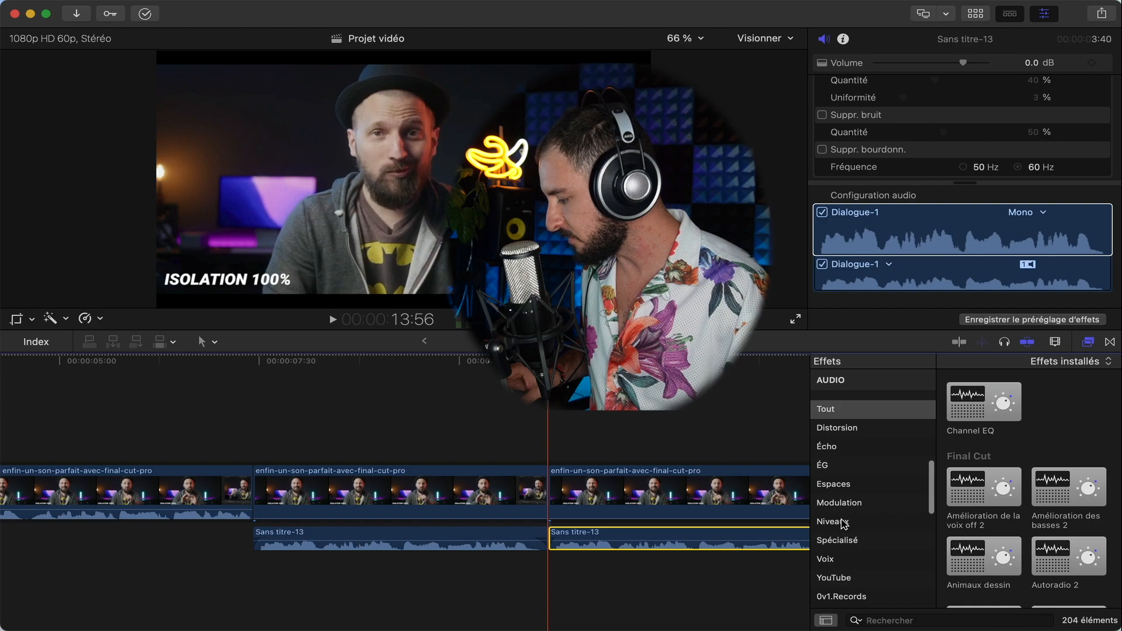
{"action": "left_click", "coordinate": [830, 464]}
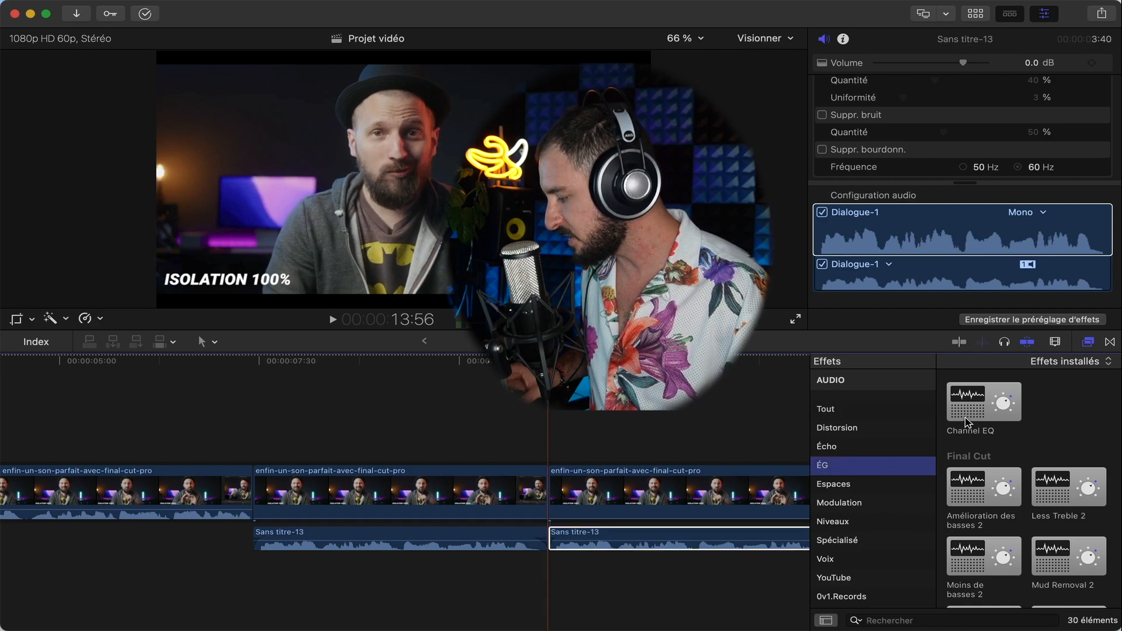
{"action": "left_click_drag", "start_coordinate": [975, 408], "coordinate": [729, 538]}
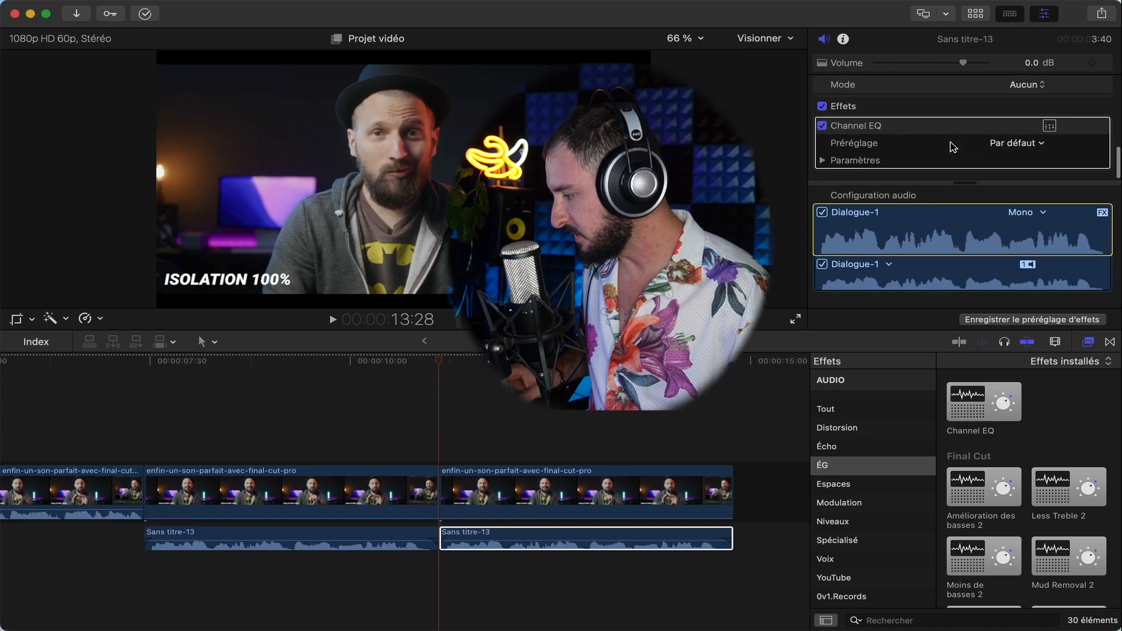
- Load the Voice-Over EQ preset from 05 Voice in the Channel EQ and play the last voice-over clip
{"action": "left_click", "coordinate": [1049, 127]}
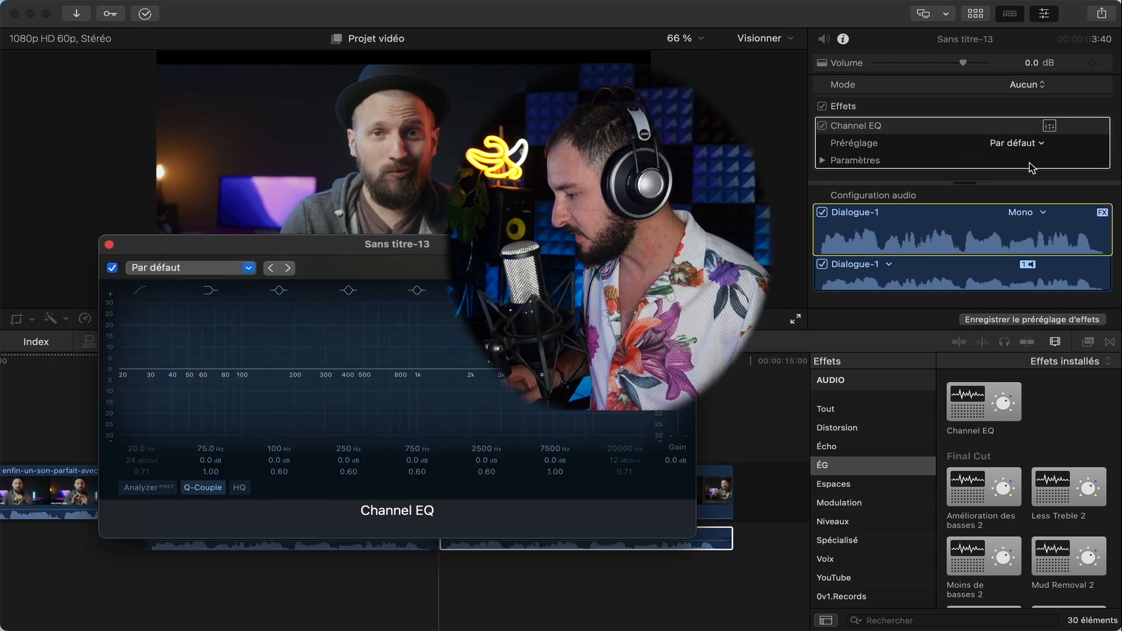
{"action": "left_click_drag", "start_coordinate": [464, 246], "coordinate": [369, 43]}
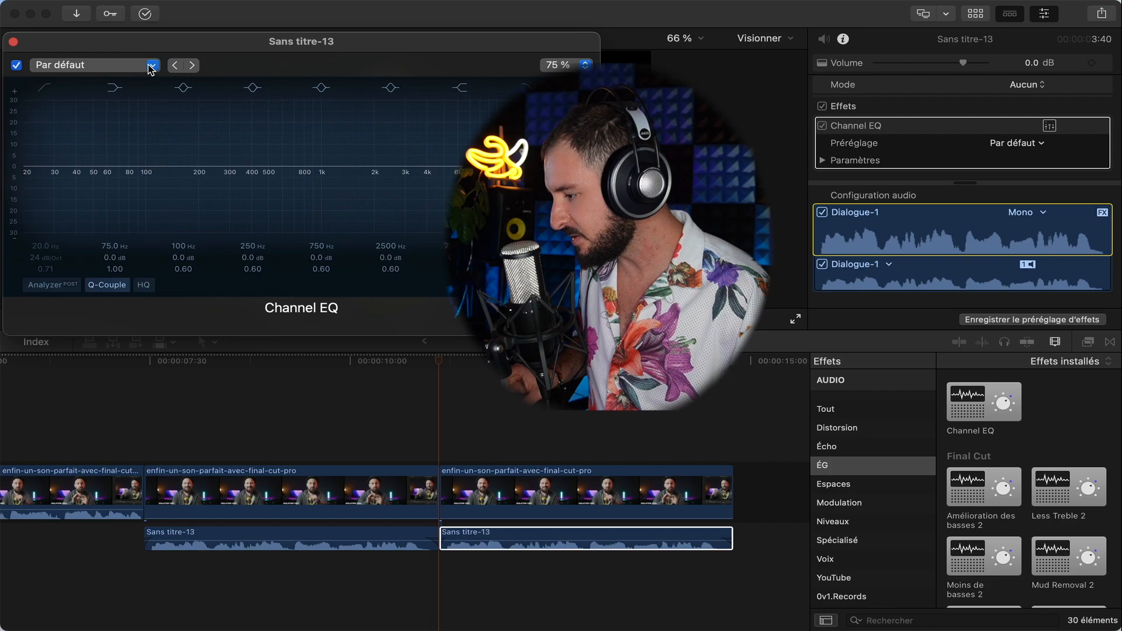
{"action": "left_click", "coordinate": [152, 65]}
{"action": "mouse_move", "coordinate": [146, 177]}
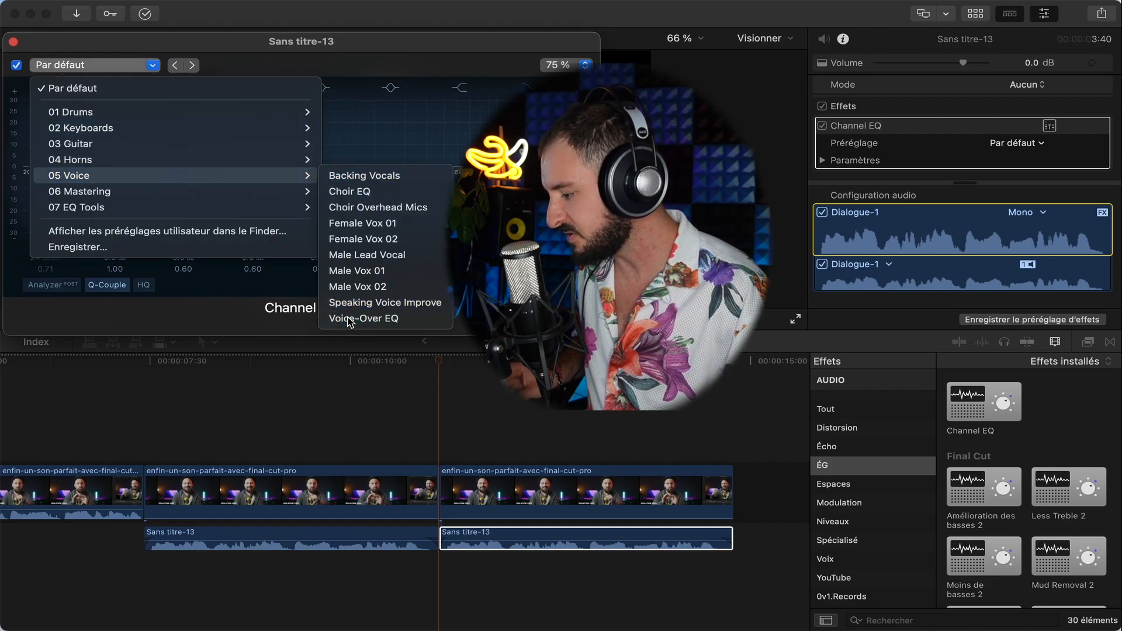
{"action": "left_click", "coordinate": [379, 319]}
{"action": "left_click", "coordinate": [443, 397]}
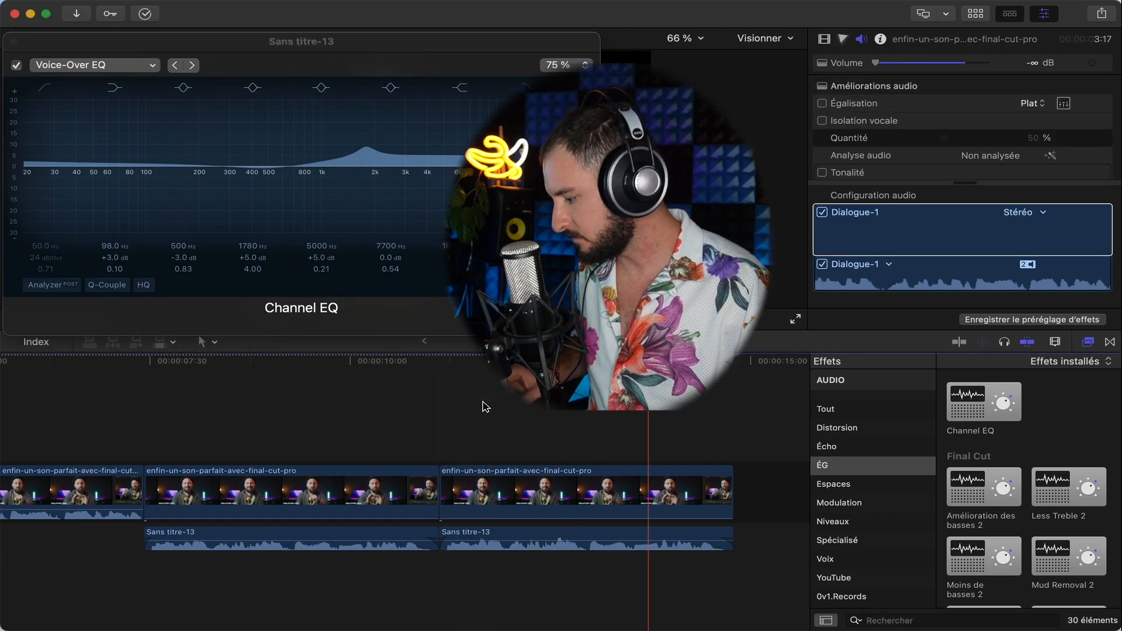
- Set the Channel EQ's 5000 Hz band to +2.9 dB and its low shelf to 97 Hz and +7.3 dB, and close the equalizer
{"action": "left_click", "coordinate": [443, 157]}
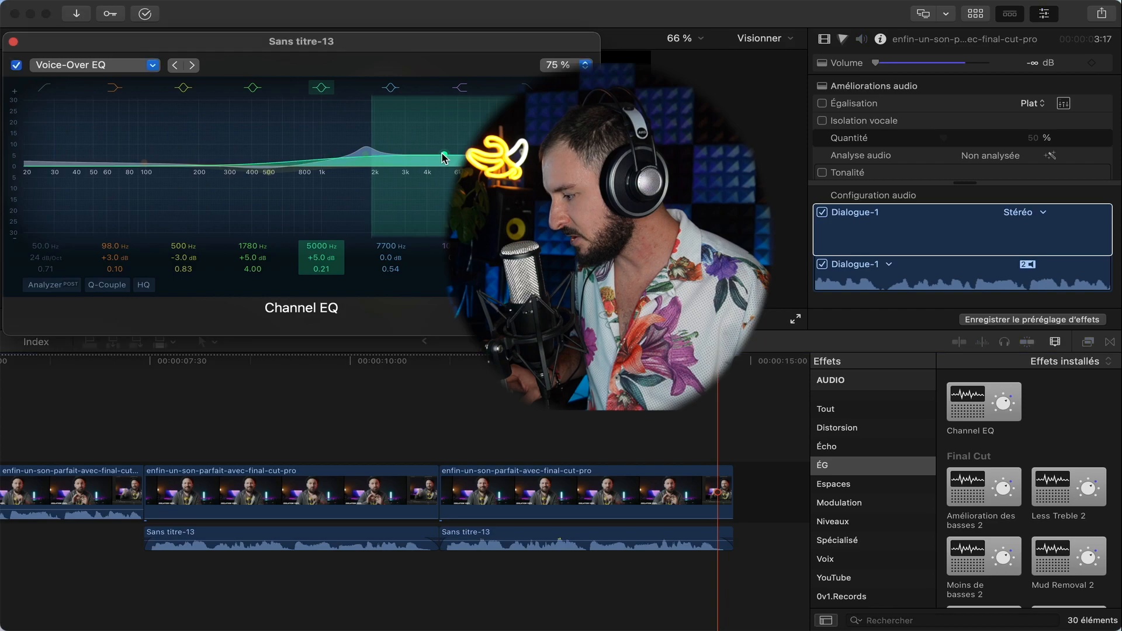
{"action": "left_click_drag", "start_coordinate": [443, 159], "coordinate": [444, 162]}
{"action": "left_click_drag", "start_coordinate": [144, 166], "coordinate": [146, 164]}
{"action": "left_click_drag", "start_coordinate": [144, 152], "coordinate": [143, 151]}
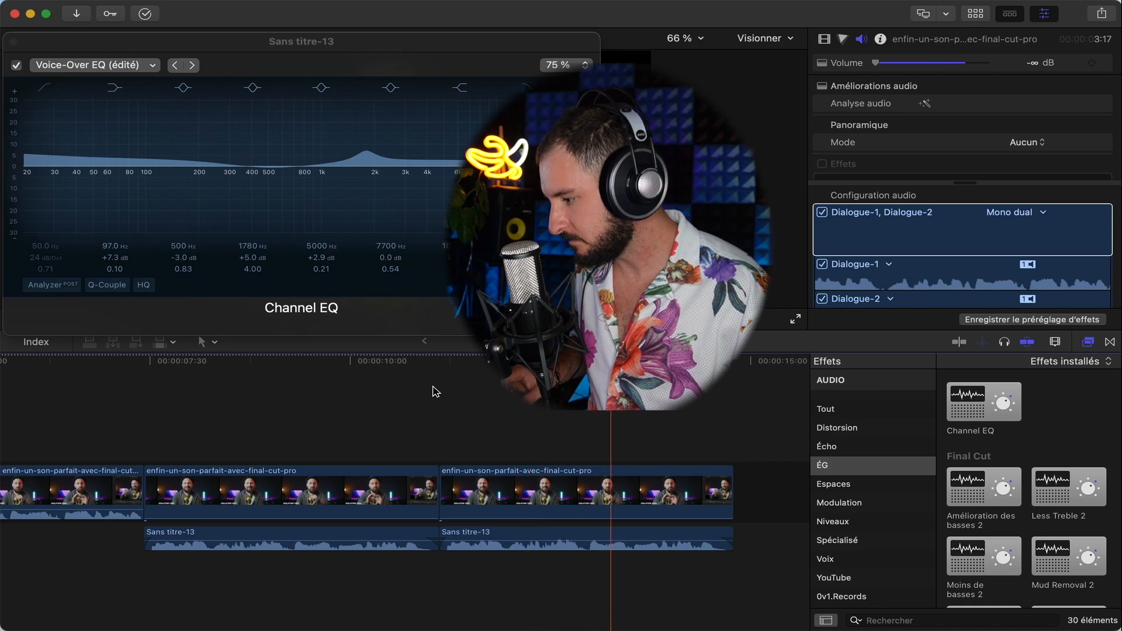
{"action": "left_click", "coordinate": [13, 42]}
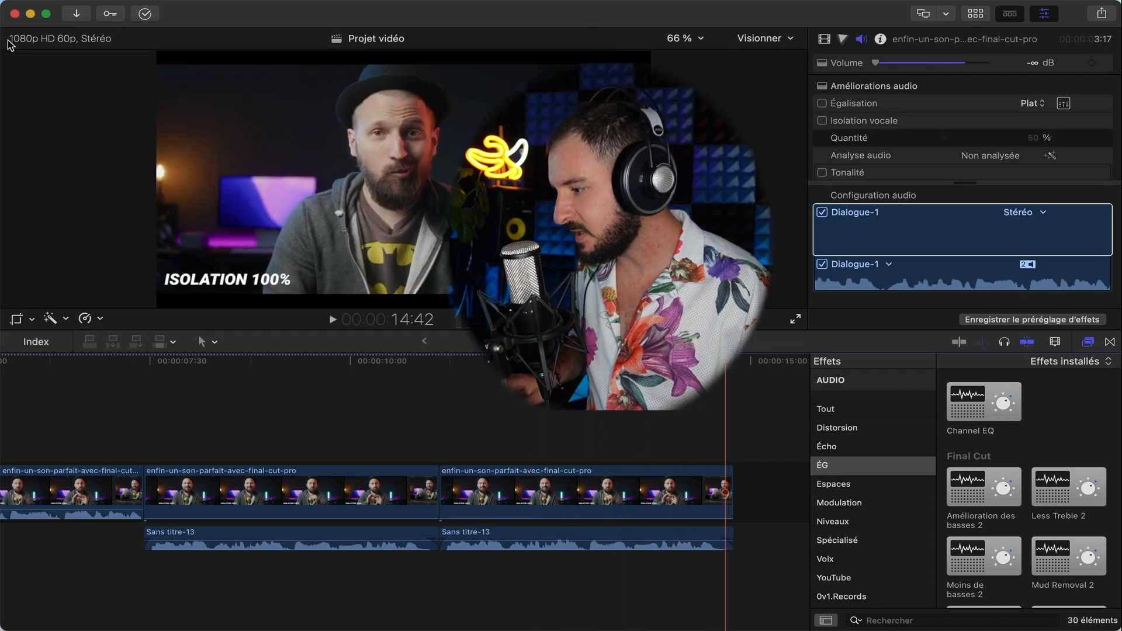
- Apply the Compressor effect from the Niveaux category to the last voice-over clip and open its settings
{"action": "left_click", "coordinate": [930, 214]}
{"action": "scroll", "coordinate": [856, 489], "scroll_direction": "down", "scroll_amount": 3}
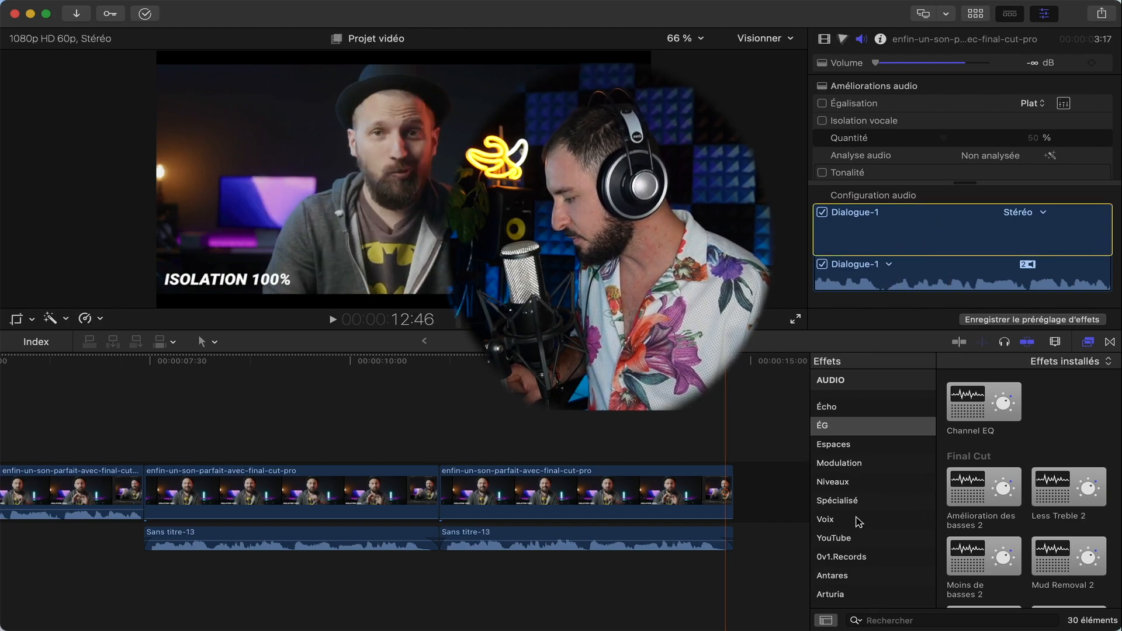
{"action": "scroll", "coordinate": [845, 474], "scroll_direction": "up", "scroll_amount": 1}
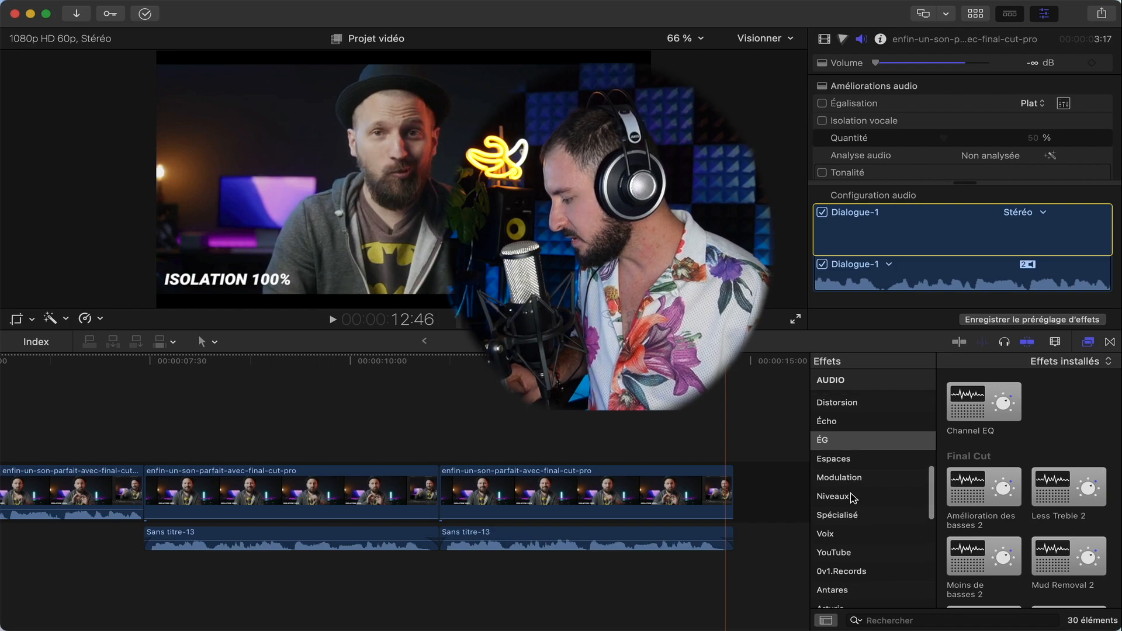
{"action": "left_click", "coordinate": [847, 498]}
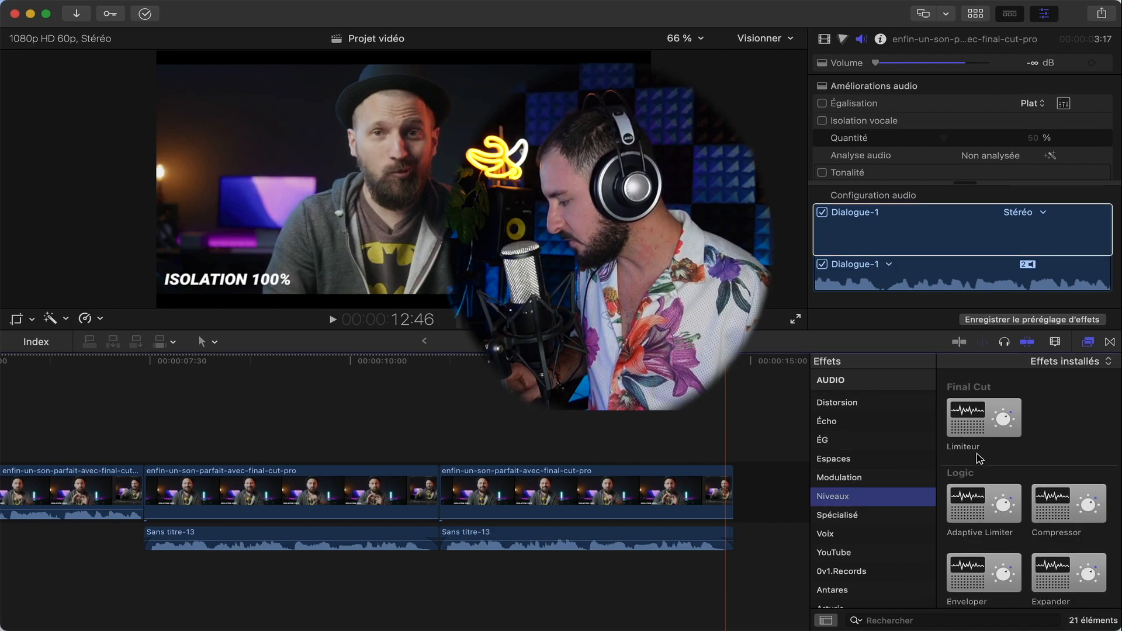
{"action": "scroll", "coordinate": [1052, 493], "scroll_direction": "down", "scroll_amount": 1}
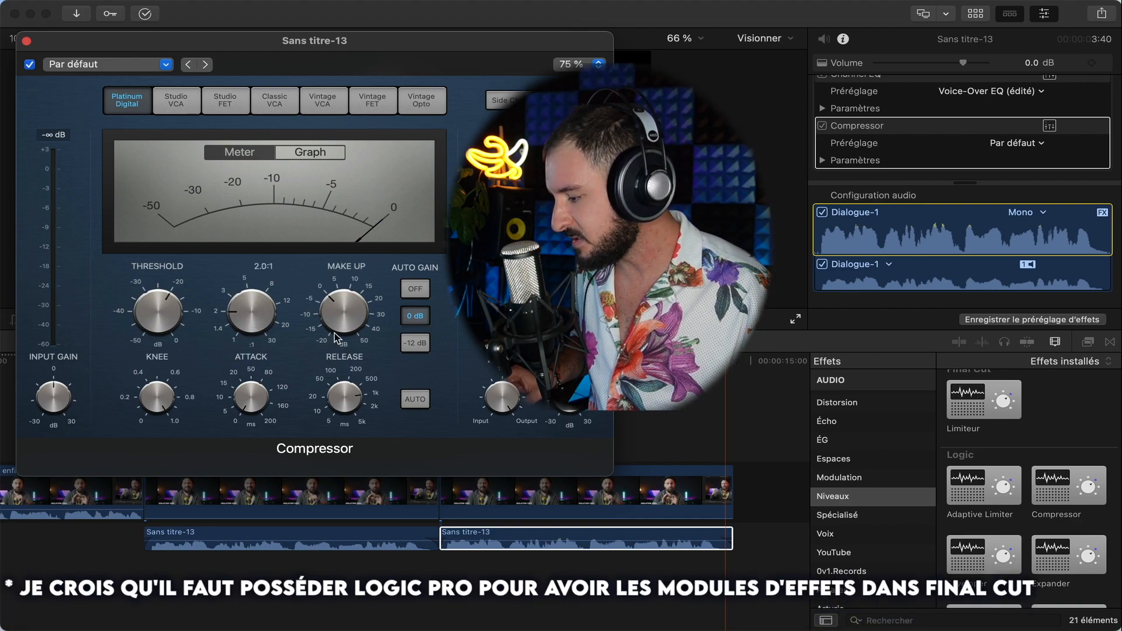
- Raise the Compressor's ratio for the last voice-over clip and close the effect's settings
{"action": "left_click_drag", "start_coordinate": [246, 316], "coordinate": [264, 373]}
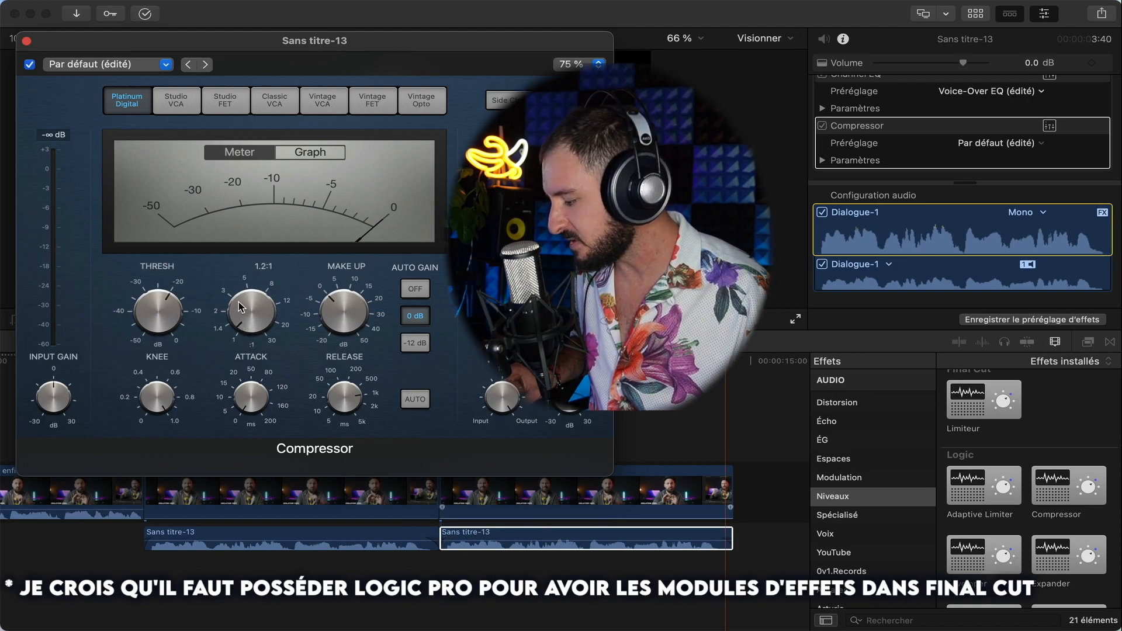
{"action": "left_click_drag", "start_coordinate": [241, 310], "coordinate": [170, 138]}
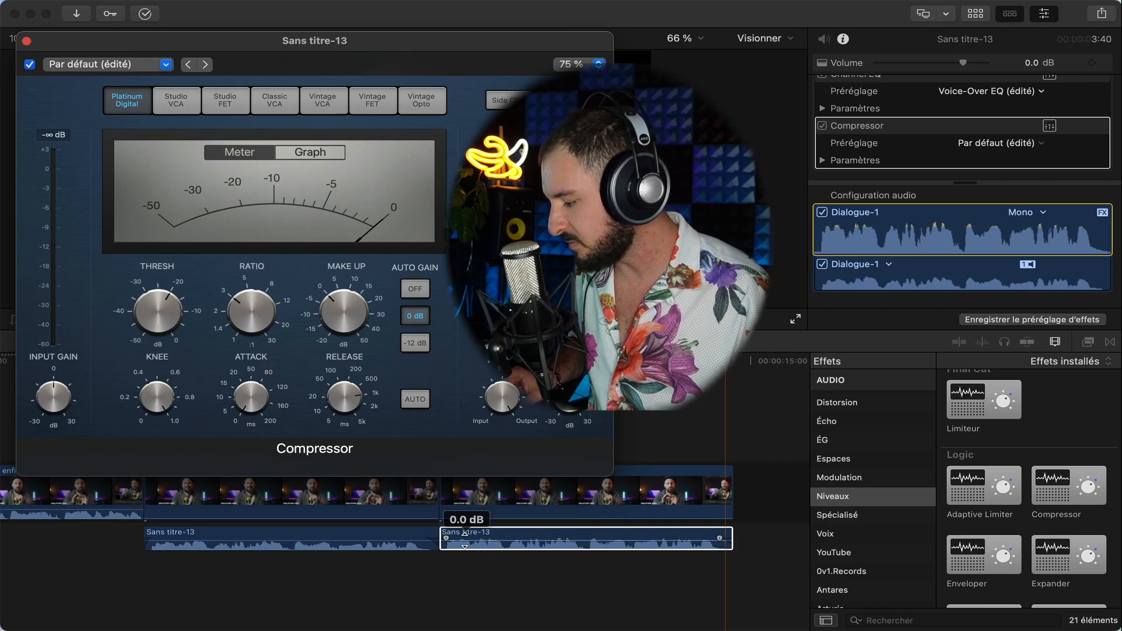
{"action": "scroll", "coordinate": [486, 541], "scroll_direction": "right", "scroll_amount": 5}
{"action": "key", "text": "super+="}
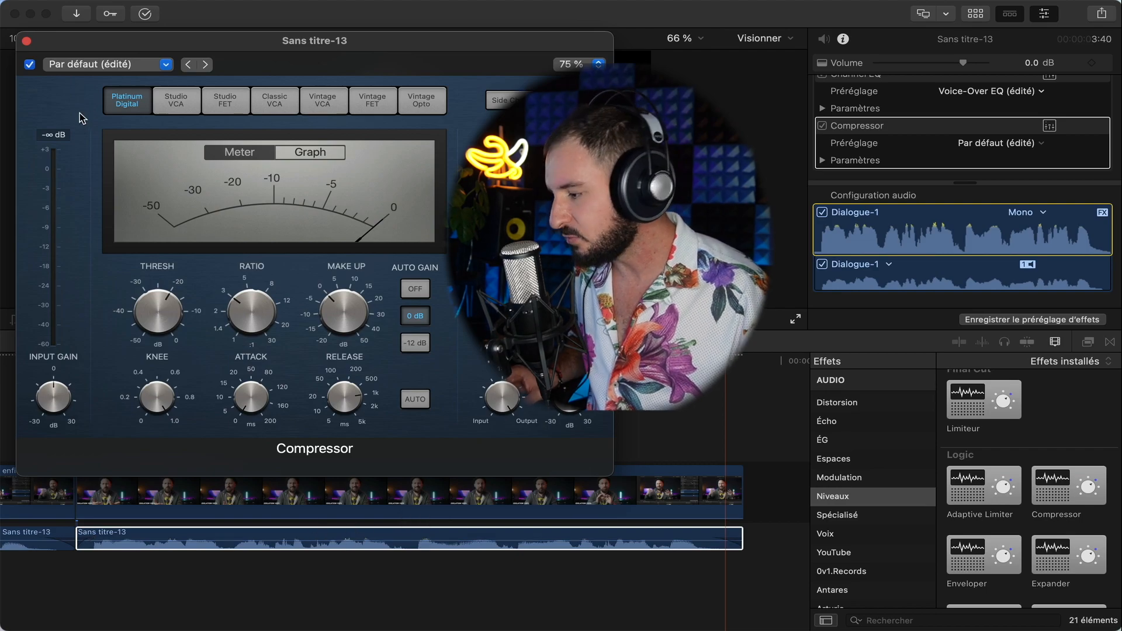
{"action": "left_click", "coordinate": [27, 39]}
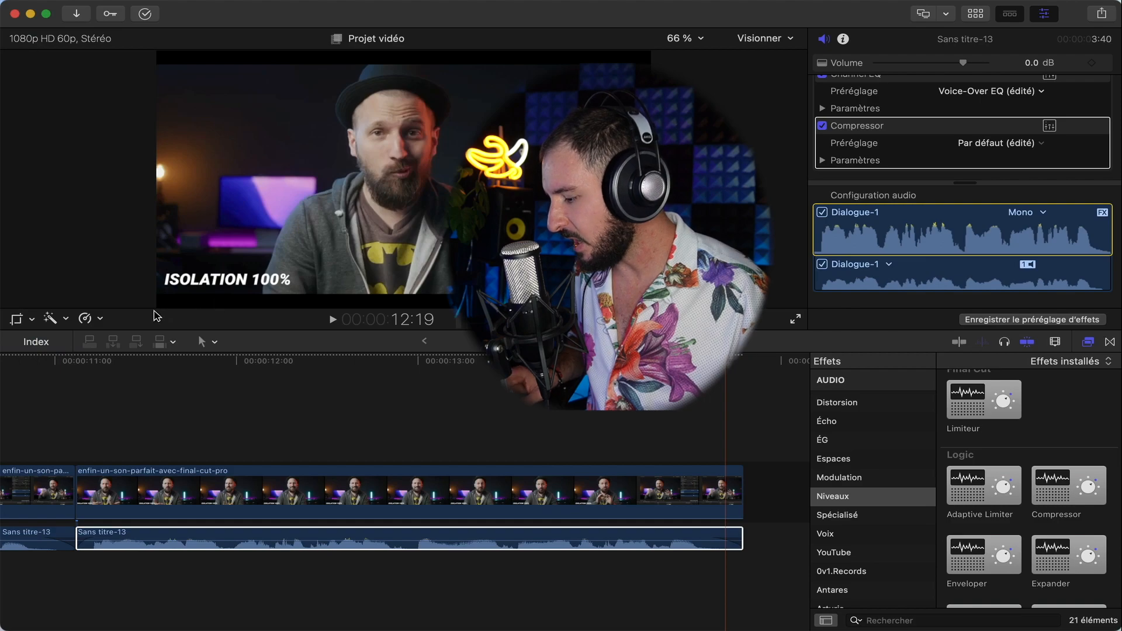
- Play the last voice-over clip from its start to hear it with compression
{"action": "left_click", "coordinate": [73, 362]}
{"action": "key", "text": "space"}
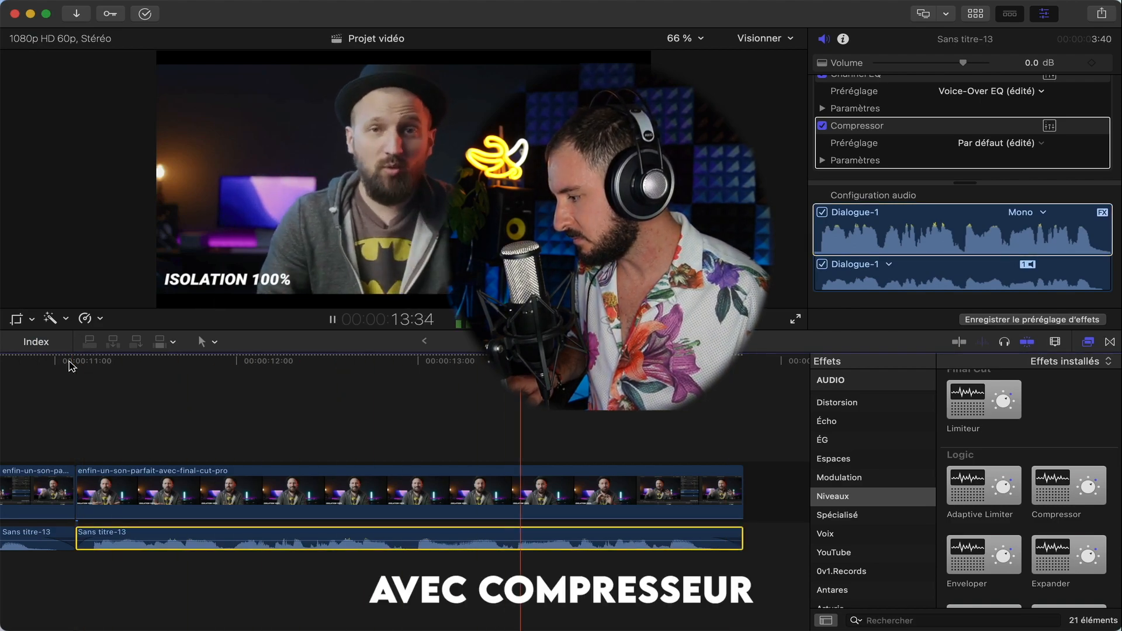
{"action": "left_click", "coordinate": [77, 411]}
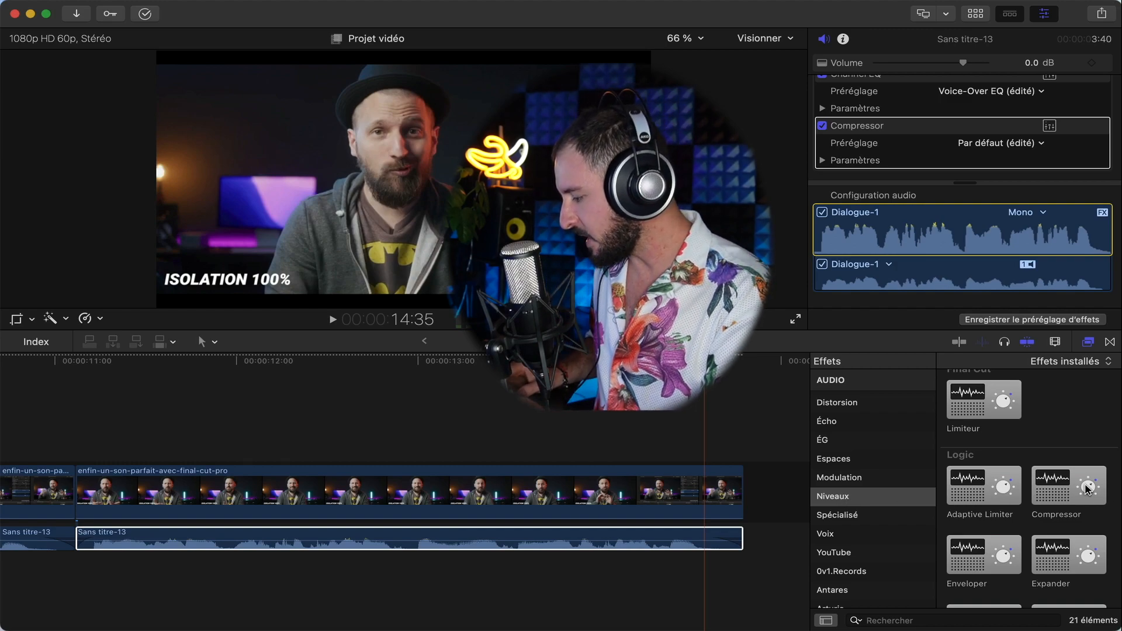
- Apply the Noise Gate effect from the Niveaux category to the last voice-over clip and open its settings
{"action": "scroll", "coordinate": [1104, 497], "scroll_direction": "down", "scroll_amount": 5}
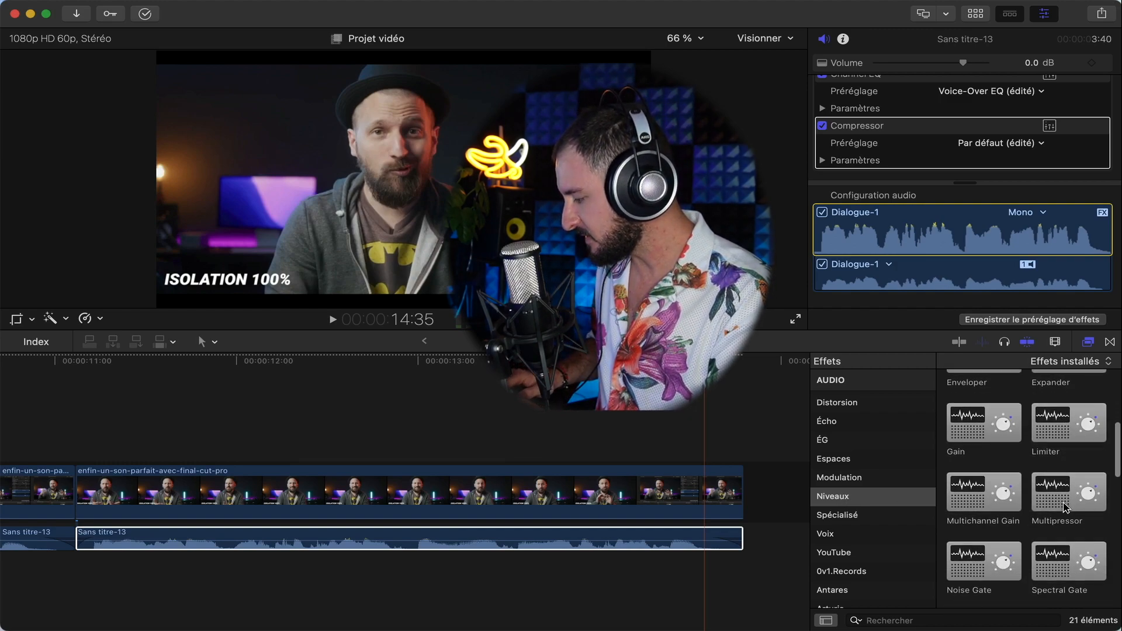
{"action": "scroll", "coordinate": [1065, 507], "scroll_direction": "down", "scroll_amount": 3}
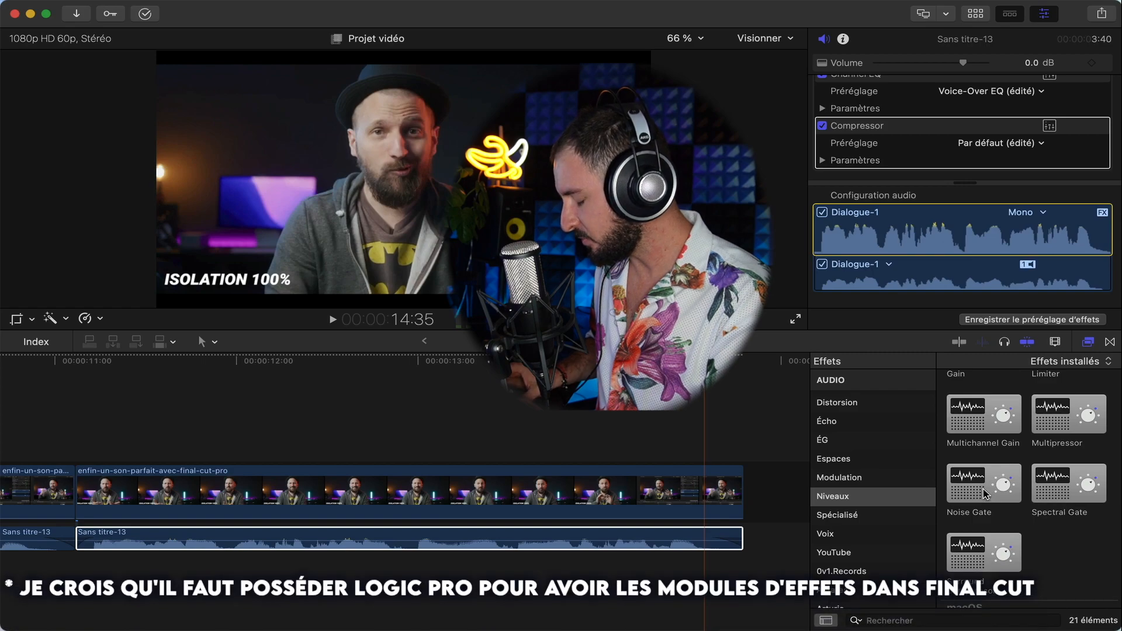
{"action": "left_click_drag", "start_coordinate": [985, 494], "coordinate": [678, 539]}
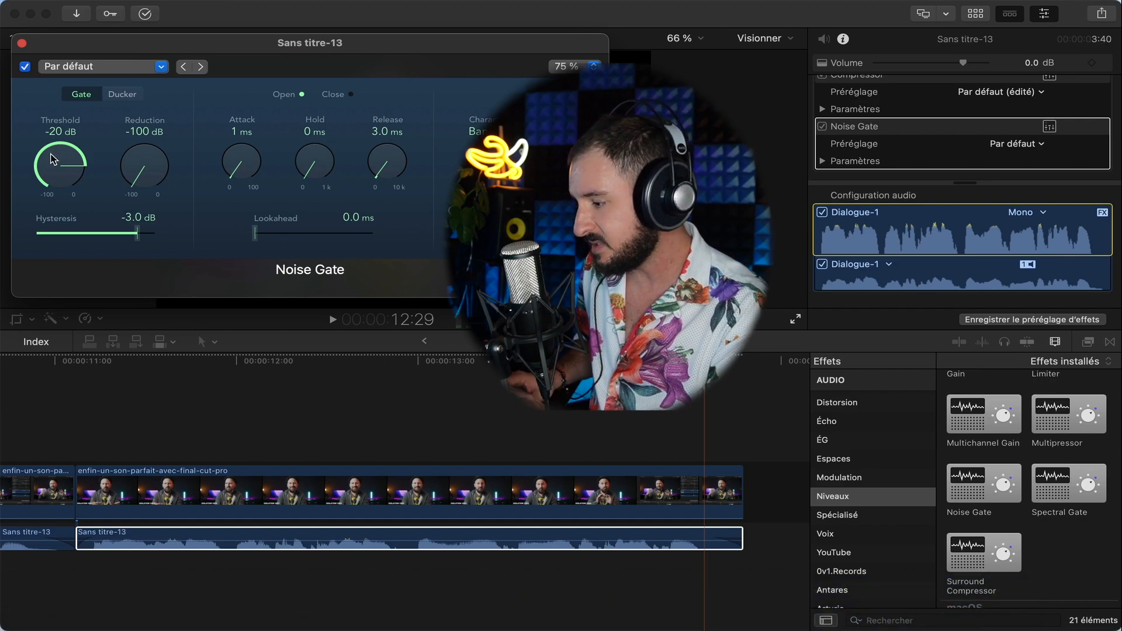
- Set the Noise Gate's threshold to -100 dB and play the last voice-over clip
{"action": "left_click_drag", "start_coordinate": [53, 159], "coordinate": [77, 279]}
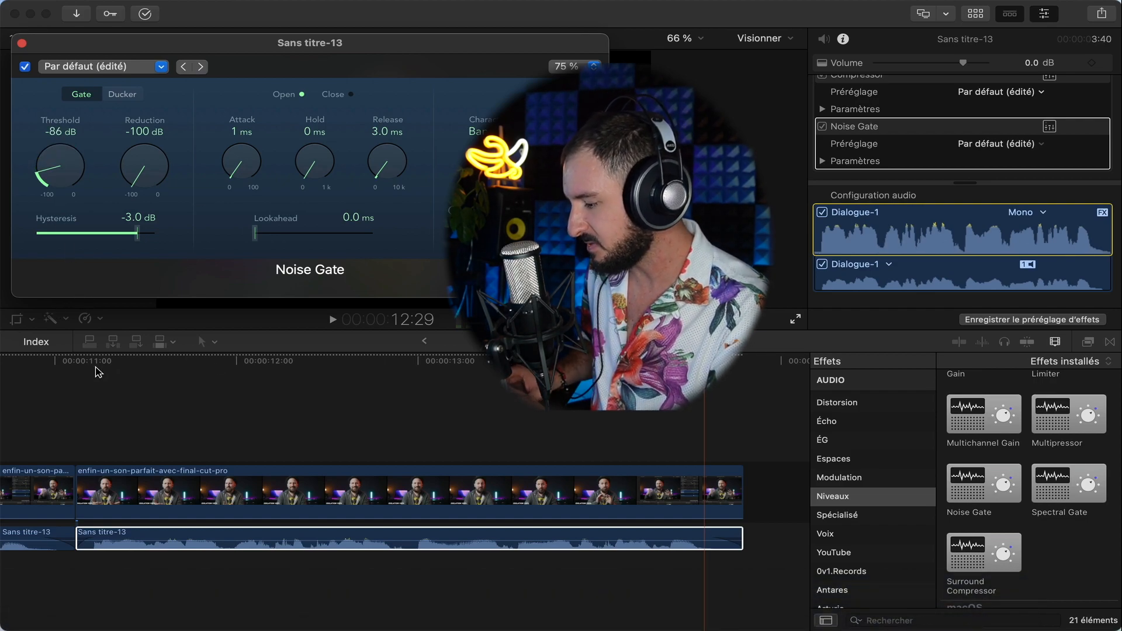
{"action": "left_click_drag", "start_coordinate": [60, 167], "coordinate": [61, 215]}
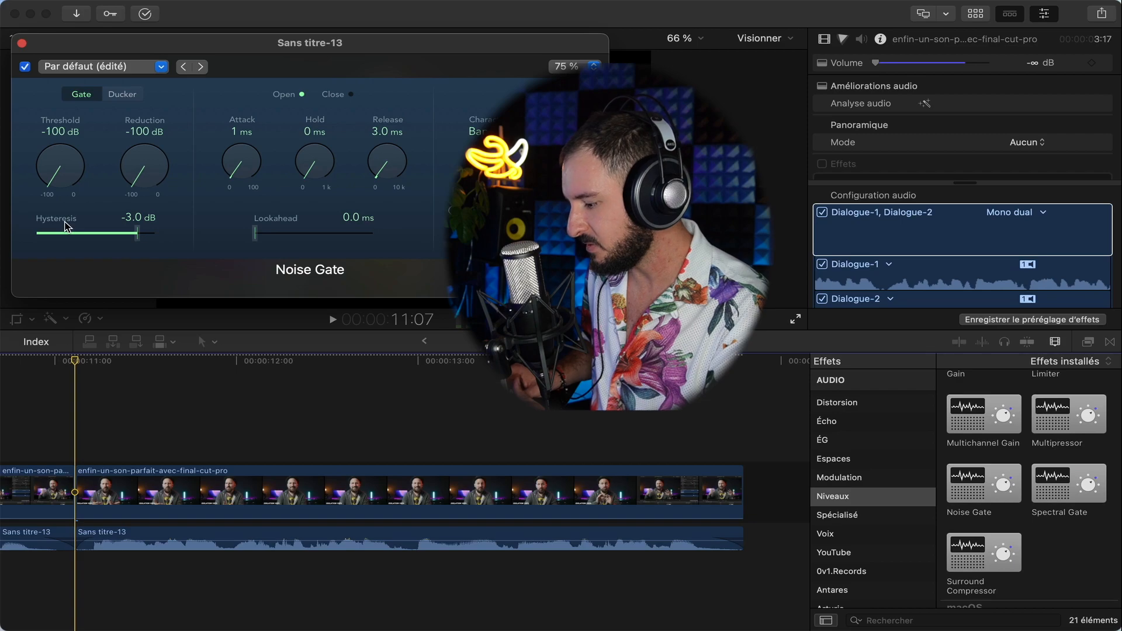
{"action": "key", "text": "space"}
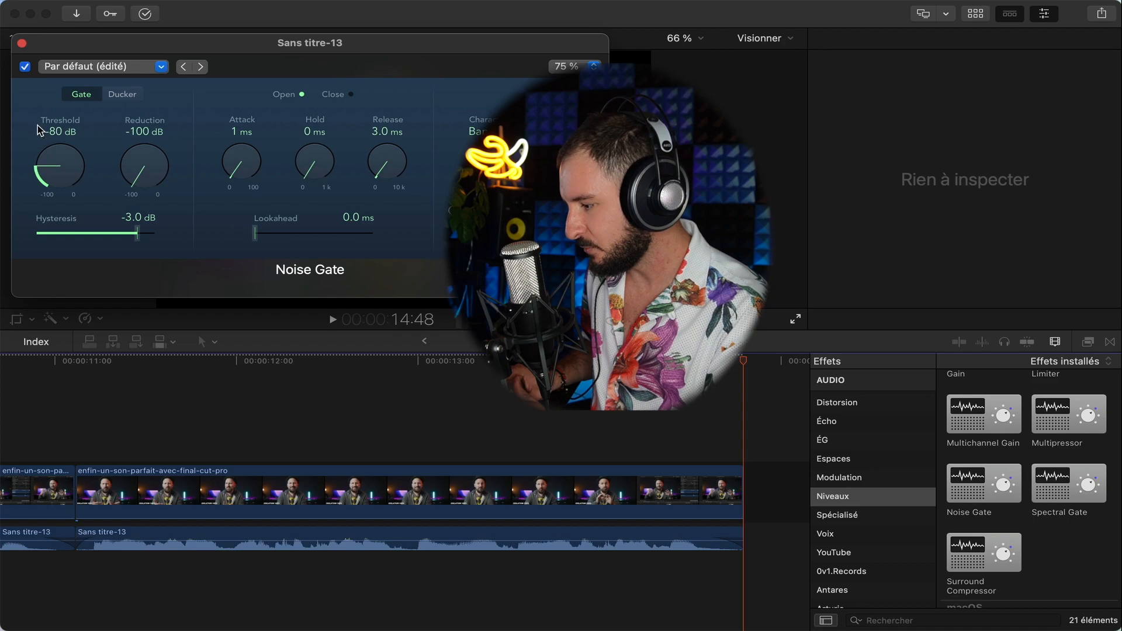
- Set the Noise Gate's threshold to 0 dB and play the last voice-over clip from its start
{"action": "left_click_drag", "start_coordinate": [19, 19], "coordinate": [17, 2]}
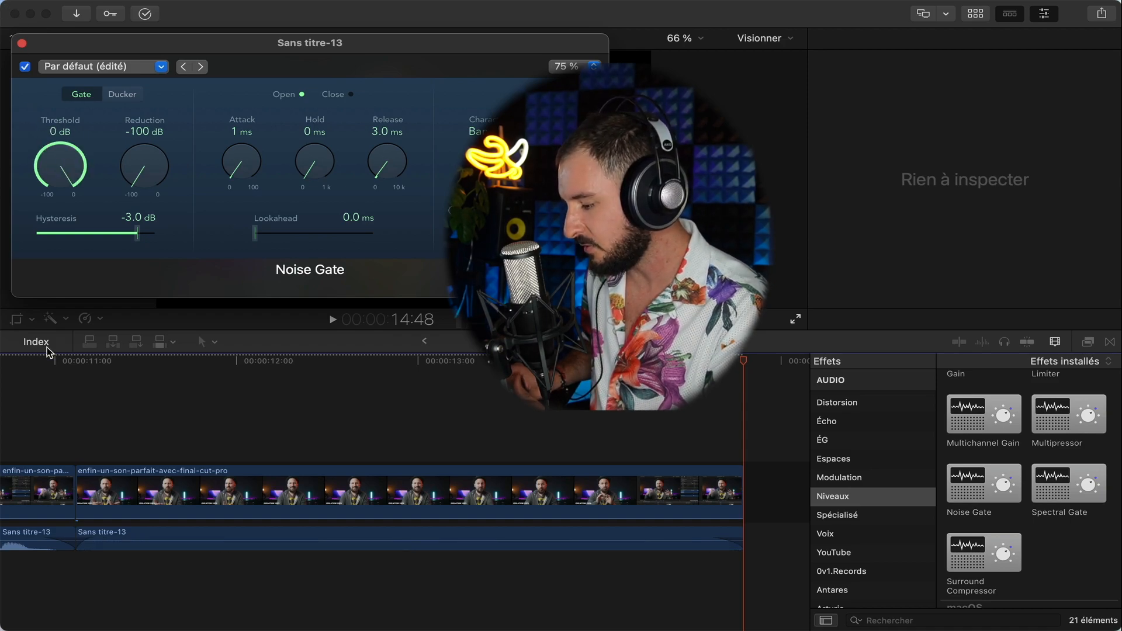
{"action": "left_click", "coordinate": [79, 407]}
{"action": "left_click", "coordinate": [79, 407]}
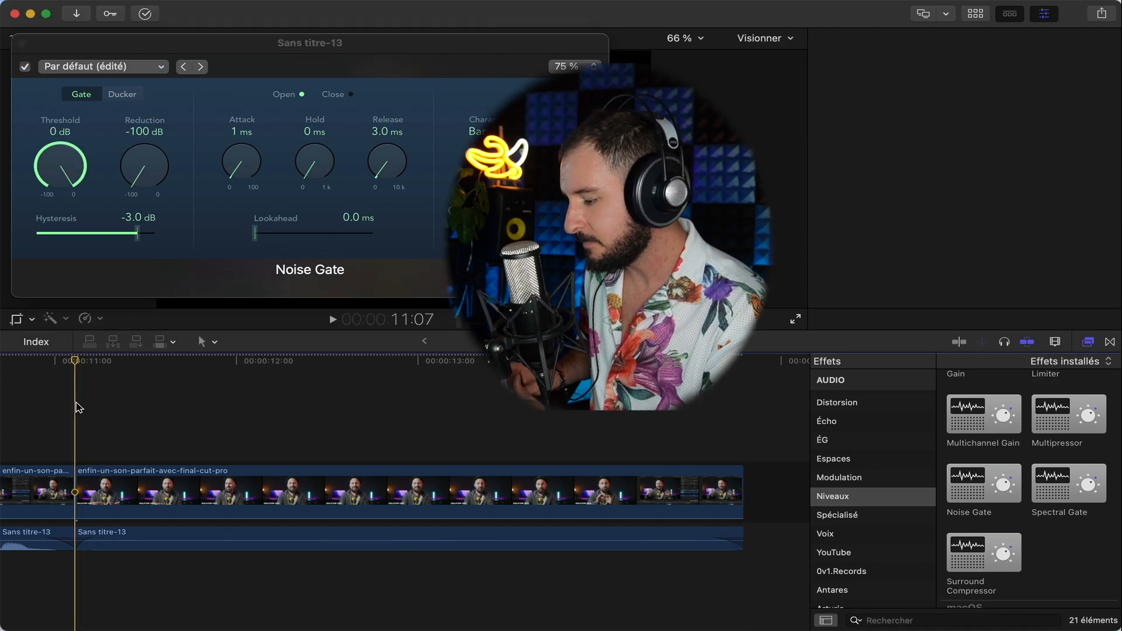
{"action": "key", "text": "space"}
{"action": "key", "text": "space"}
- Set the Noise Gate's threshold to -15 dB and play the last voice-over clip from its start
{"action": "left_click", "coordinate": [69, 153]}
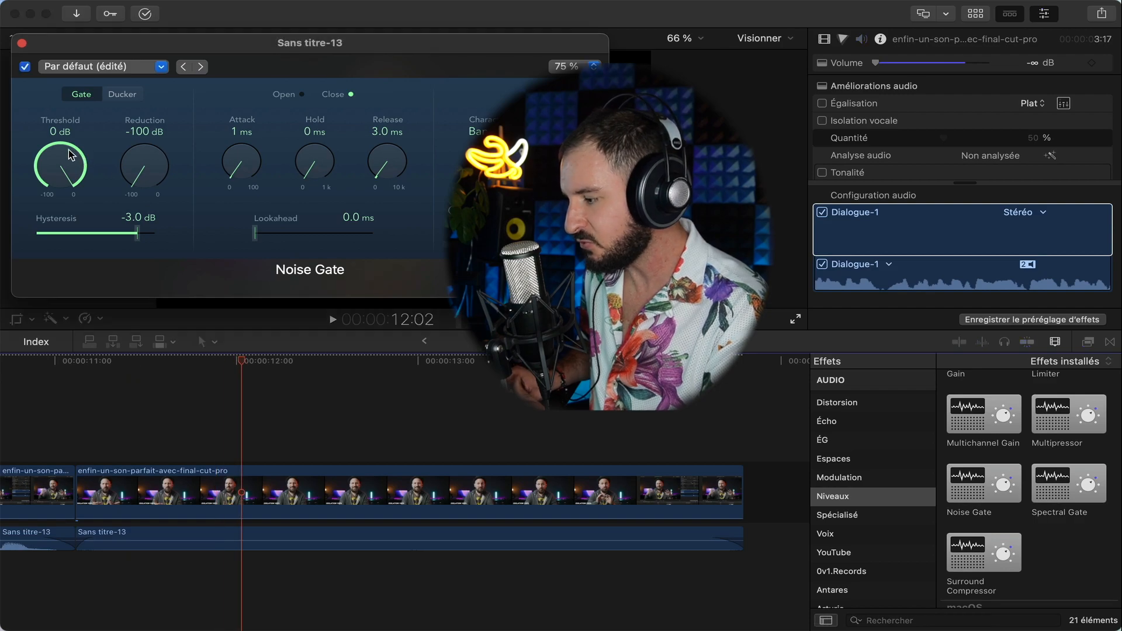
{"action": "left_click_drag", "start_coordinate": [69, 175], "coordinate": [72, 185]}
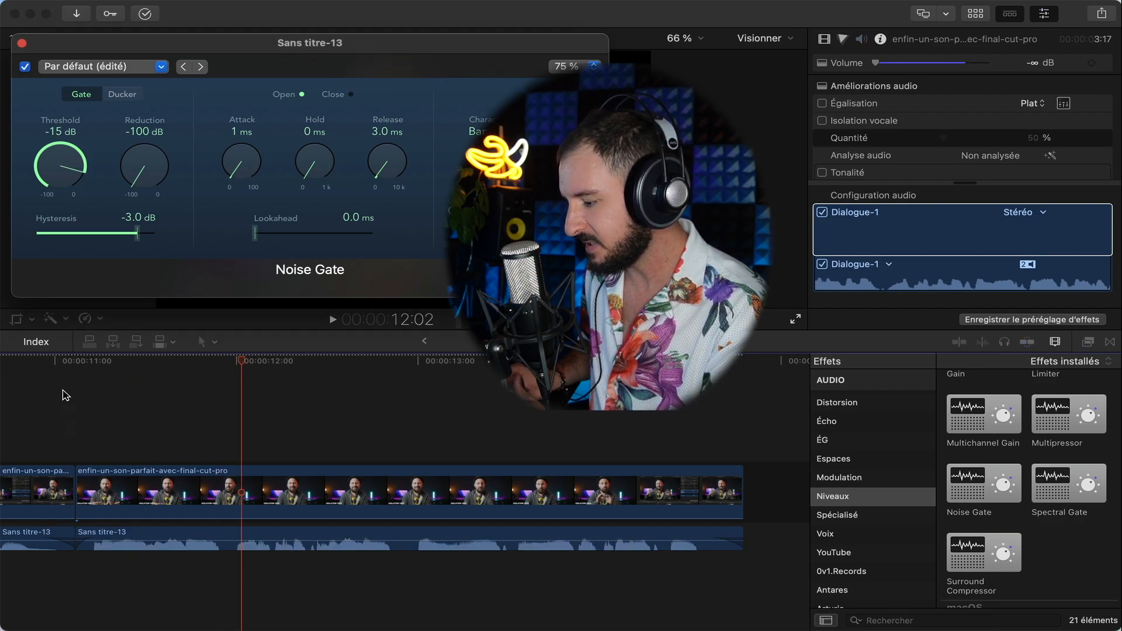
{"action": "left_click", "coordinate": [65, 394]}
{"action": "left_click", "coordinate": [75, 399]}
{"action": "key", "text": "space"}
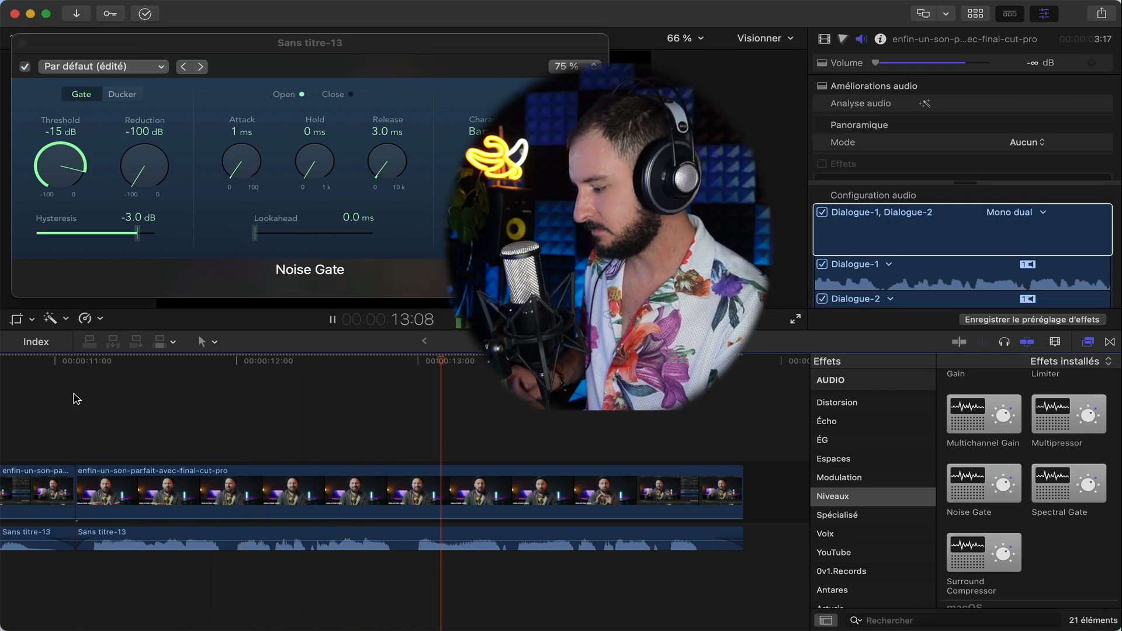
{"action": "key", "text": "space"}
- Set the Noise Gate's threshold to -30 dB and play the last voice-over clip again
{"action": "left_click", "coordinate": [59, 161]}
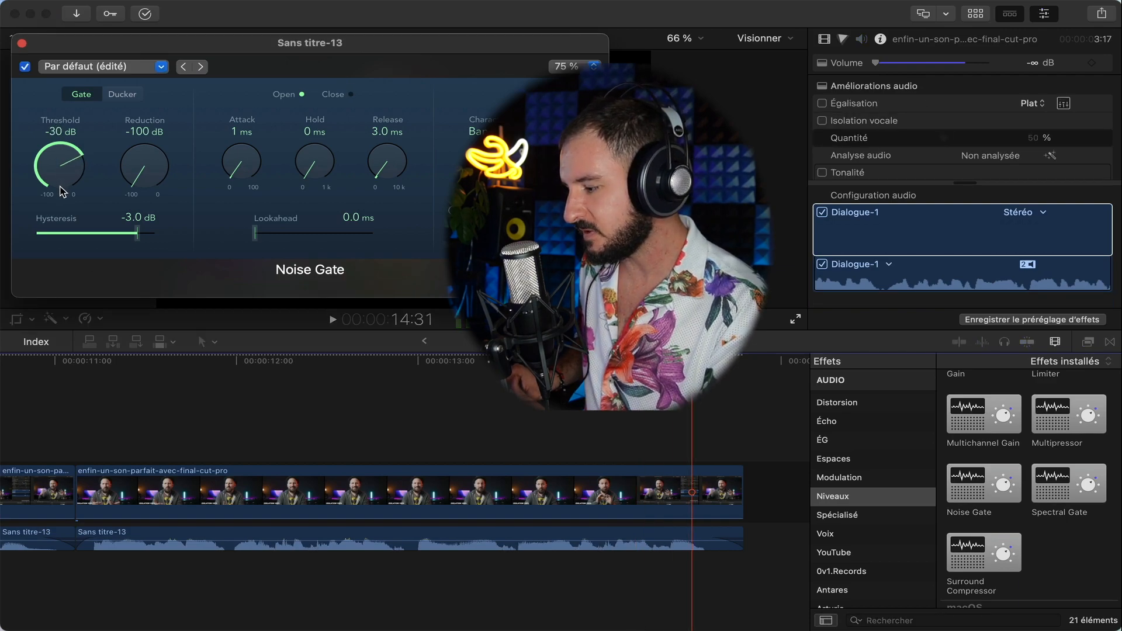
{"action": "left_click", "coordinate": [70, 441]}
{"action": "key", "text": "space"}
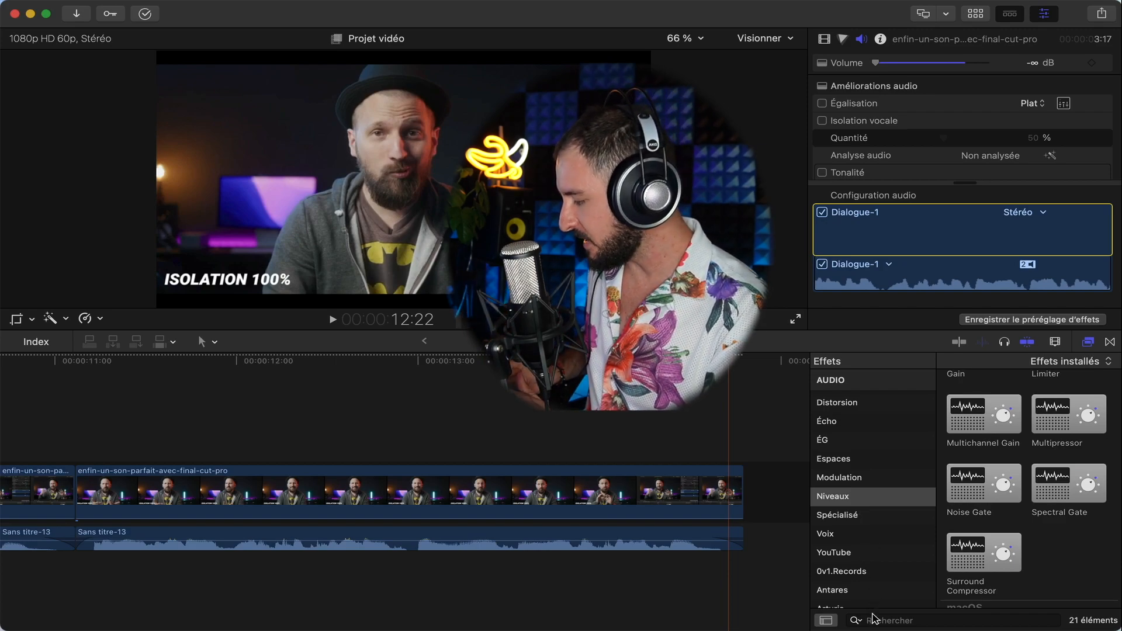
- Search all audio effects for "dee", apply DeEsser 2 to the last voice-over clip and open its settings
{"action": "scroll", "coordinate": [842, 435], "scroll_direction": "up", "scroll_amount": 3}
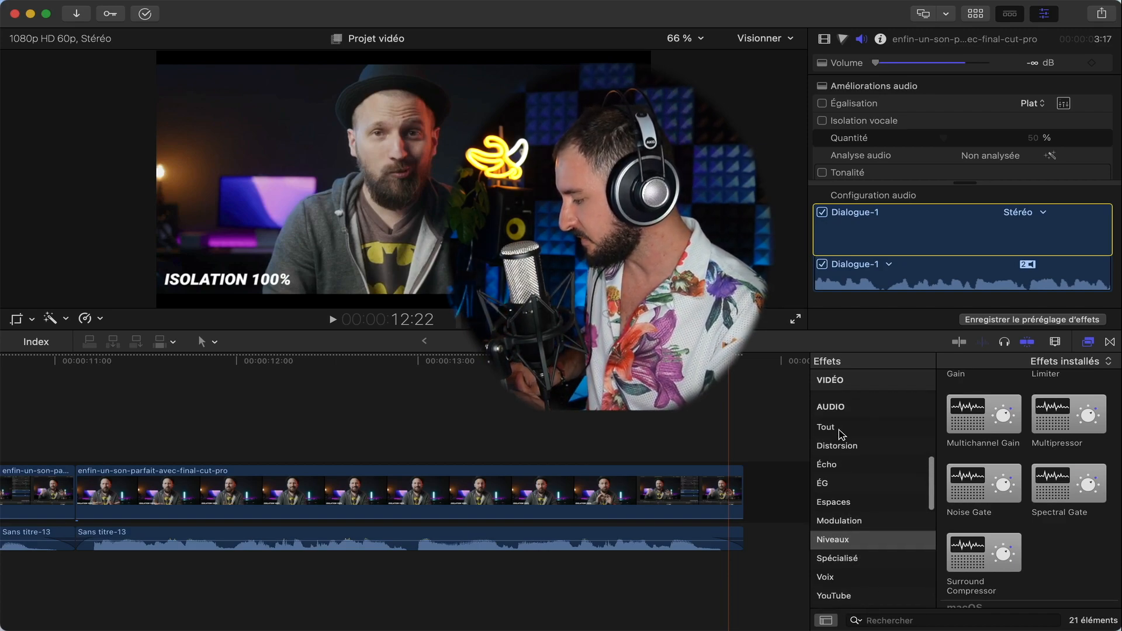
{"action": "left_click", "coordinate": [839, 431]}
{"action": "left_click", "coordinate": [926, 620]}
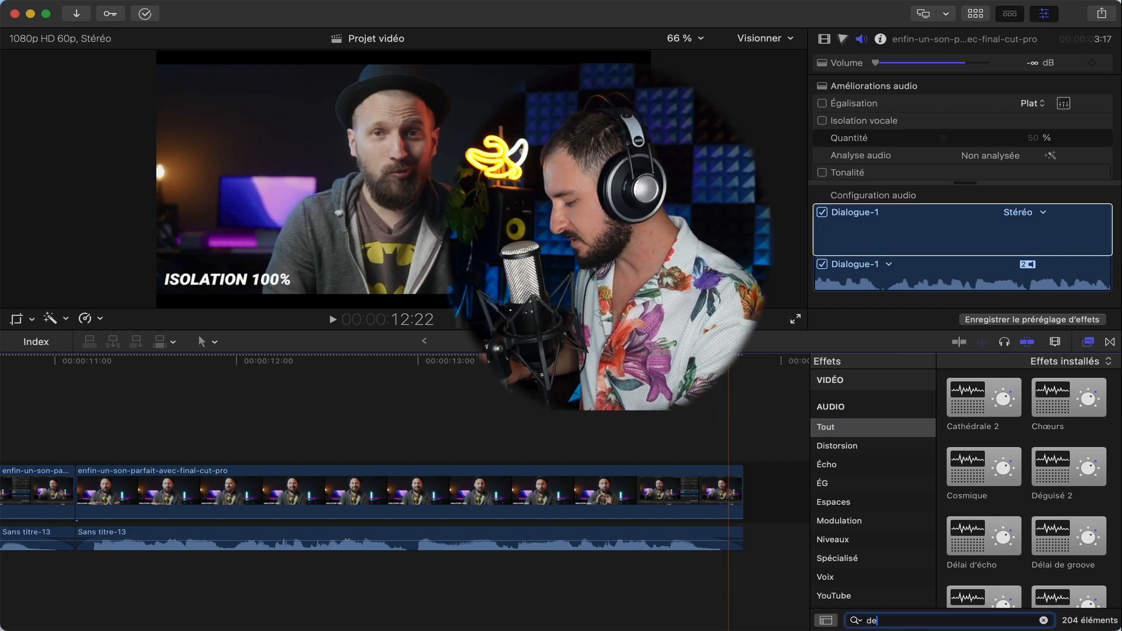
{"action": "left_click_drag", "start_coordinate": [970, 411], "coordinate": [561, 547]}
{"action": "scroll", "coordinate": [882, 151], "scroll_direction": "down", "scroll_amount": 5}
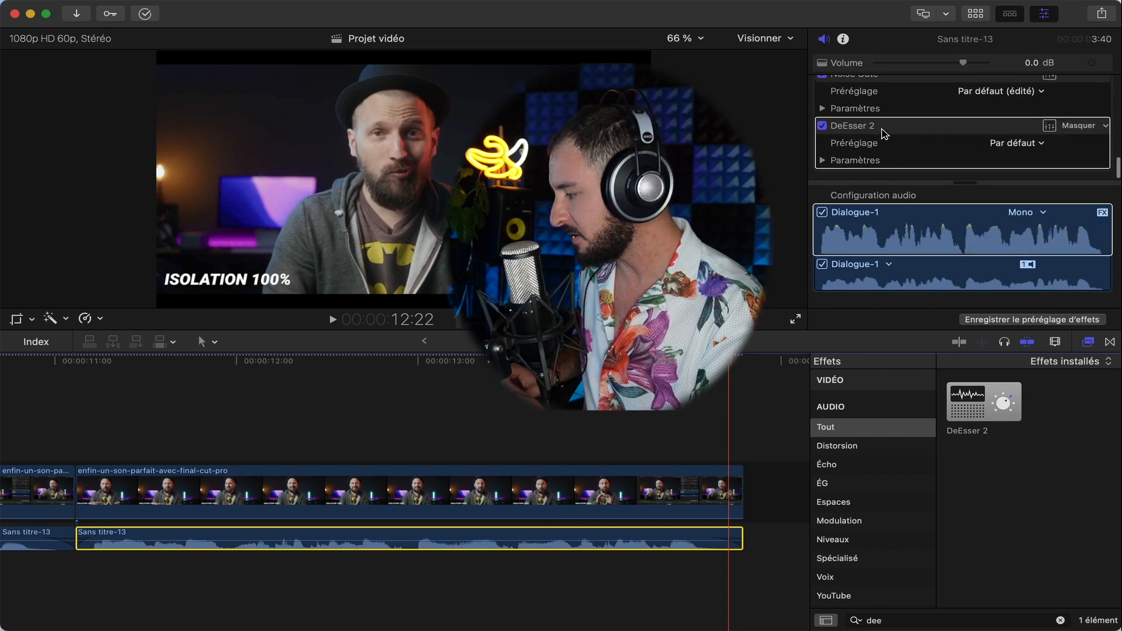
{"action": "left_click", "coordinate": [1049, 125]}
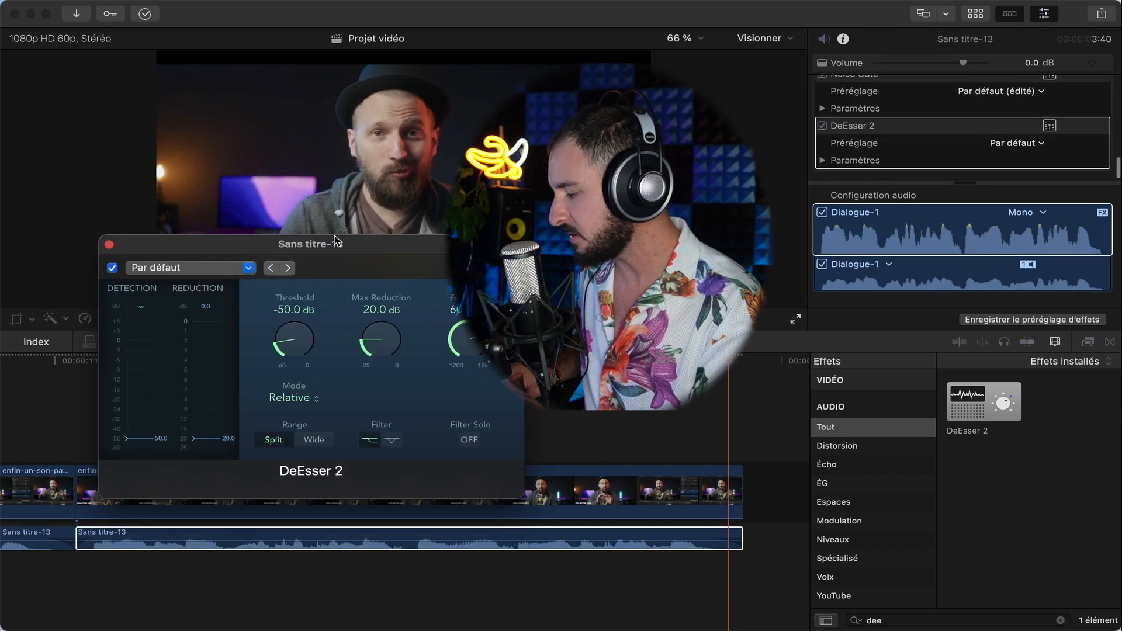
- Load the Male Vocal - Split Band preset in DeEsser 2 and play the last voice-over clip
{"action": "left_click_drag", "start_coordinate": [203, 152], "coordinate": [188, 103]}
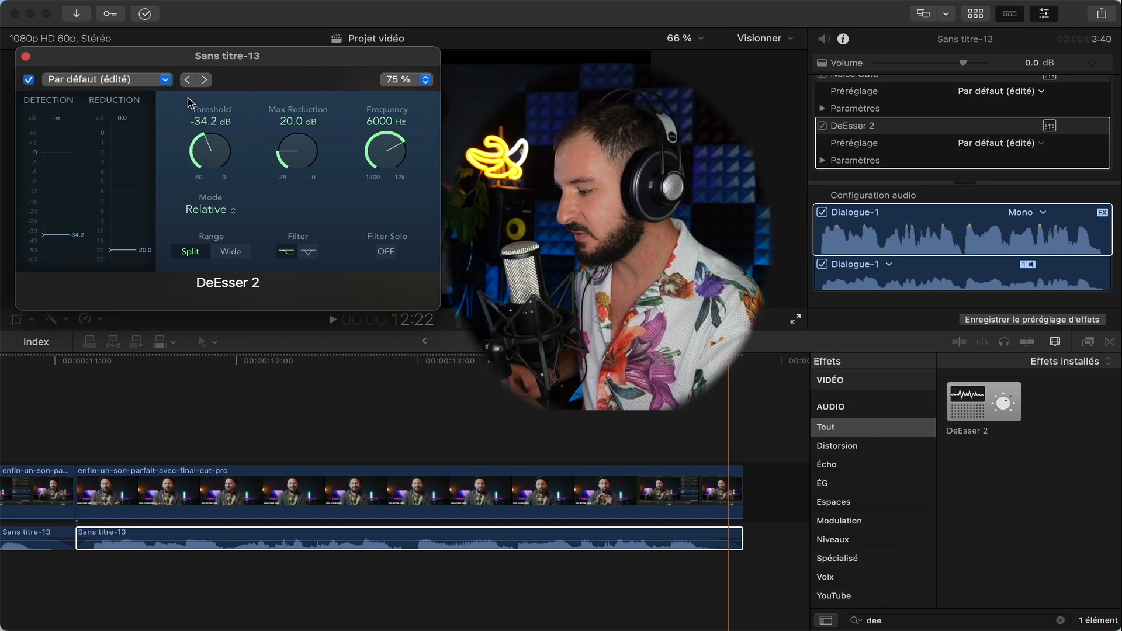
{"action": "left_click_drag", "start_coordinate": [179, 13], "coordinate": [184, 157]}
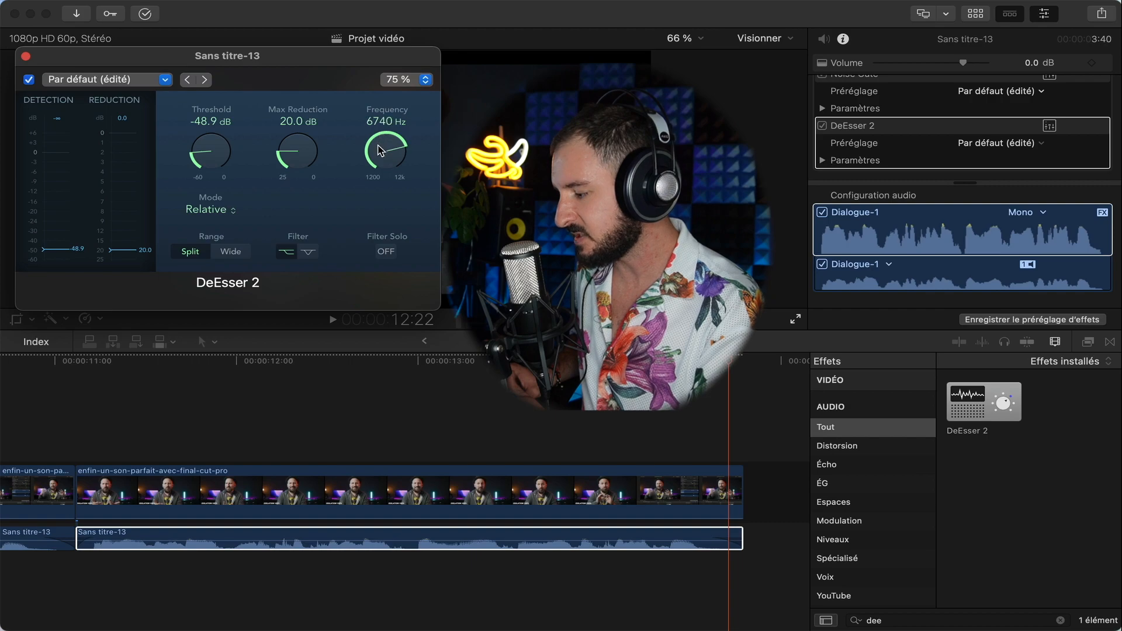
{"action": "left_click", "coordinate": [111, 79]}
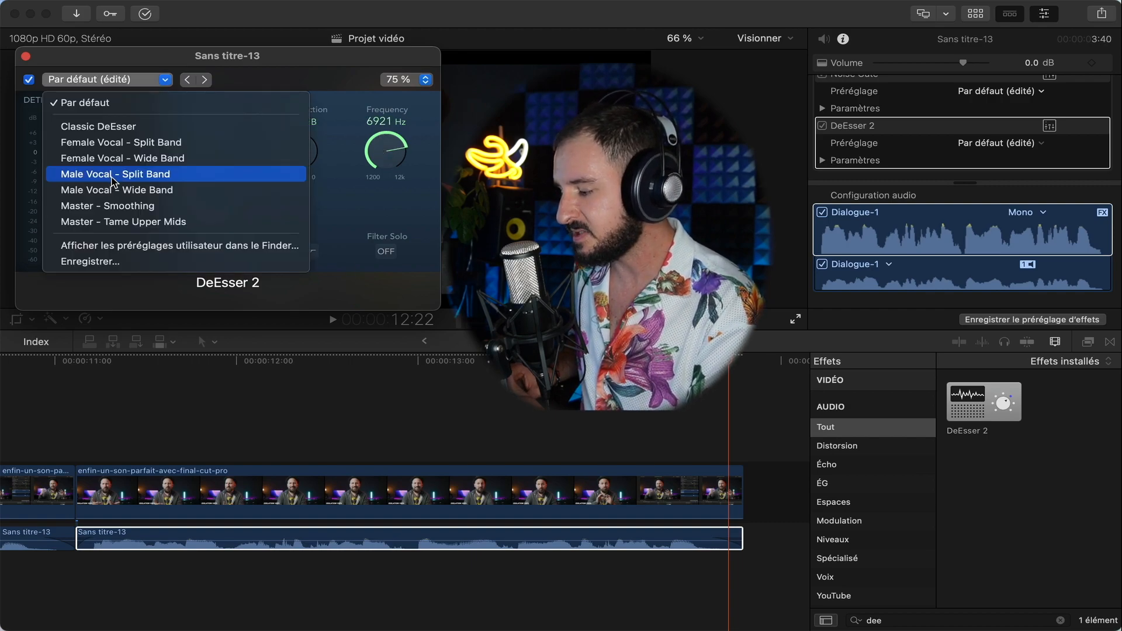
{"action": "left_click", "coordinate": [112, 174]}
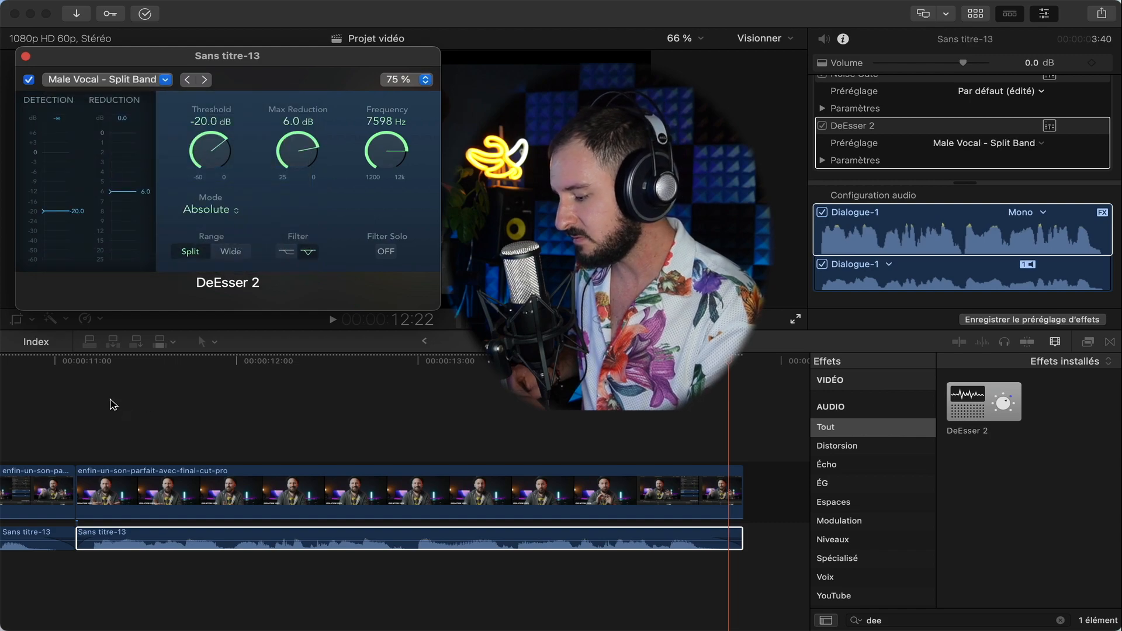
{"action": "left_click", "coordinate": [85, 398]}
{"action": "key", "text": "space"}
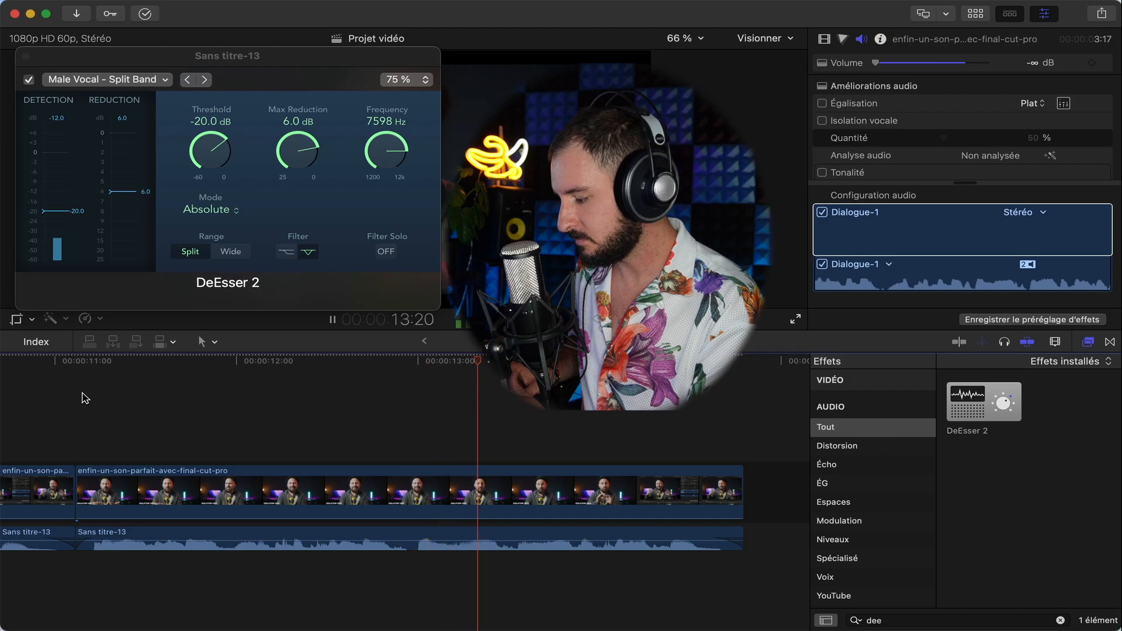
{"action": "key", "text": "space"}
- Set the DeEsser 2 threshold to -40.5 dB and play the last voice-over clip from its start
{"action": "left_click", "coordinate": [214, 153]}
{"action": "left_click_drag", "start_coordinate": [214, 153], "coordinate": [208, 173]}
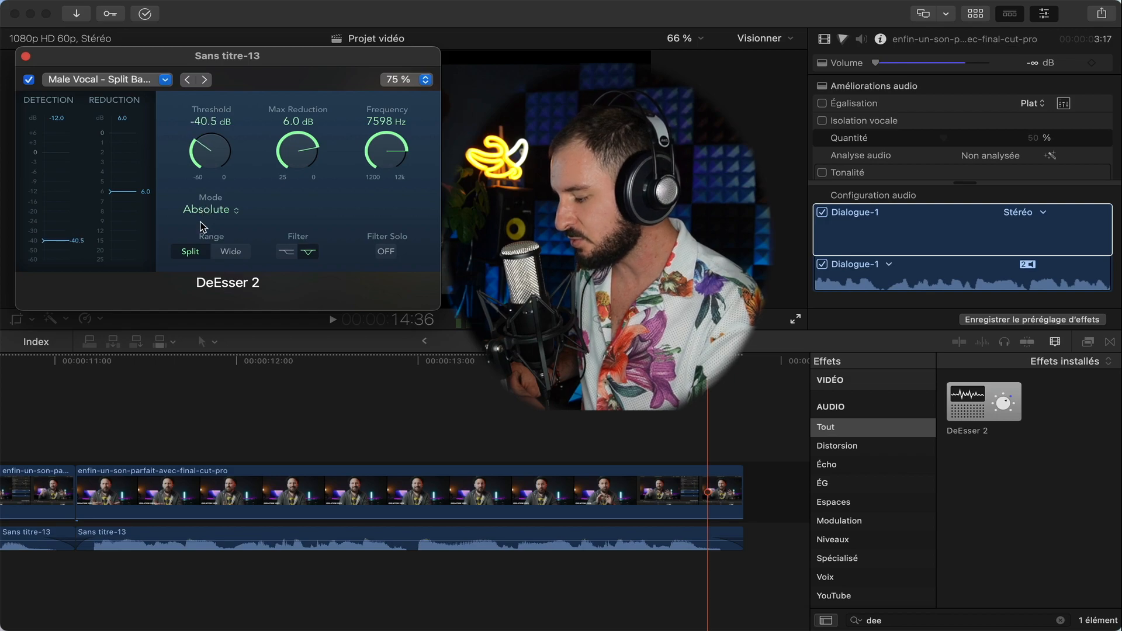
{"action": "left_click", "coordinate": [75, 413]}
{"action": "key", "text": "space"}
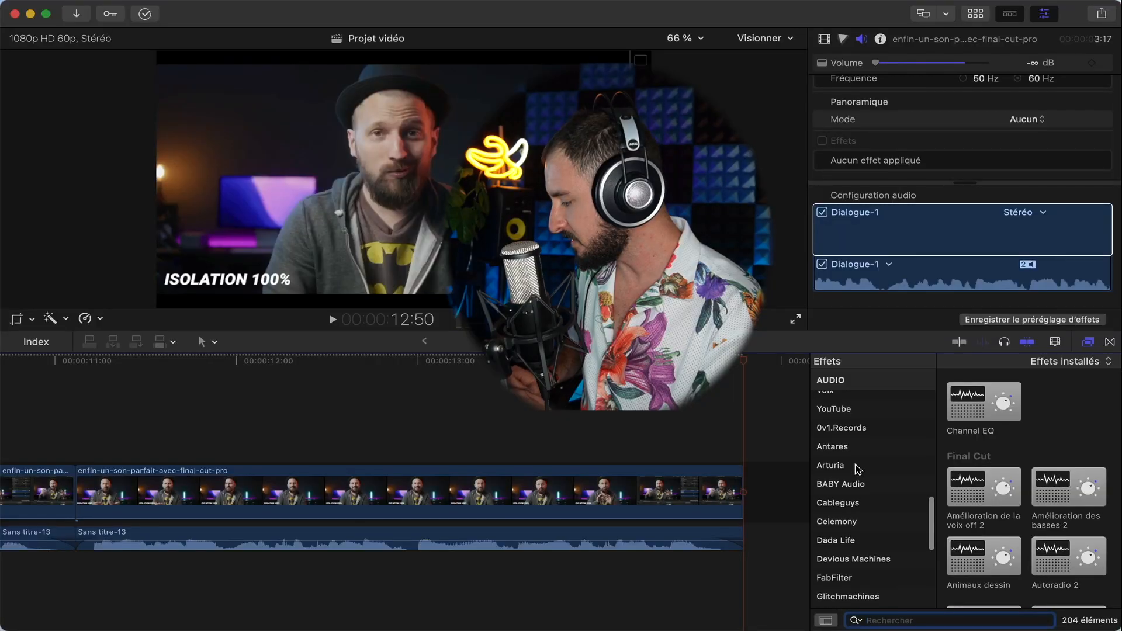
- Apply the Limiteur effect from the Niveaux category to the last voice-over clip and open its settings
{"action": "scroll", "coordinate": [853, 467], "scroll_direction": "up", "scroll_amount": 10}
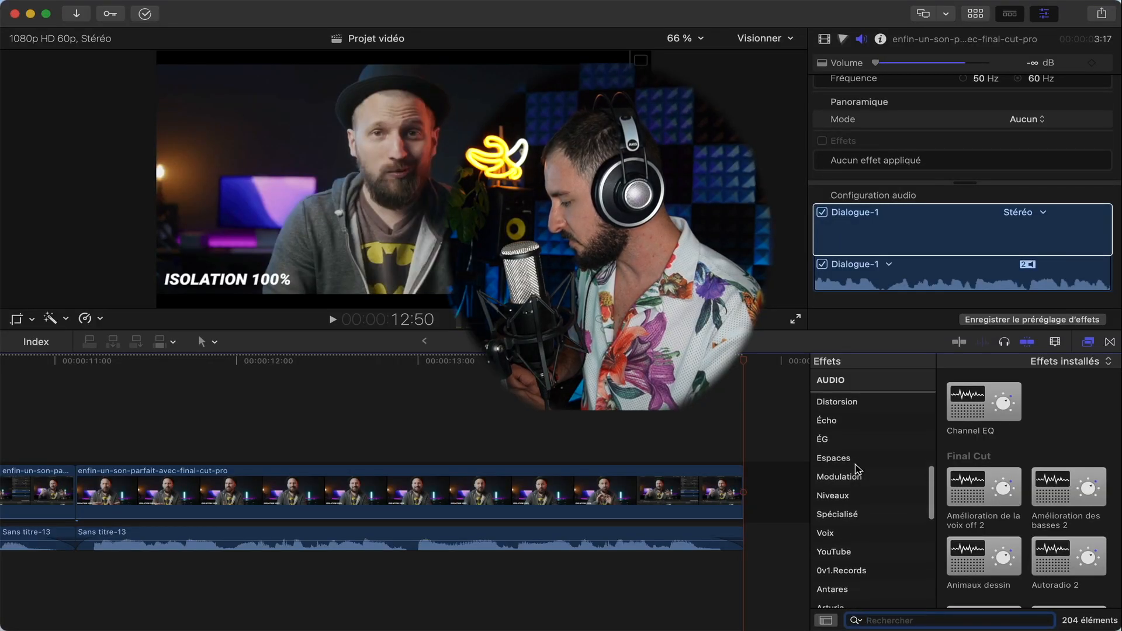
{"action": "left_click", "coordinate": [844, 514]}
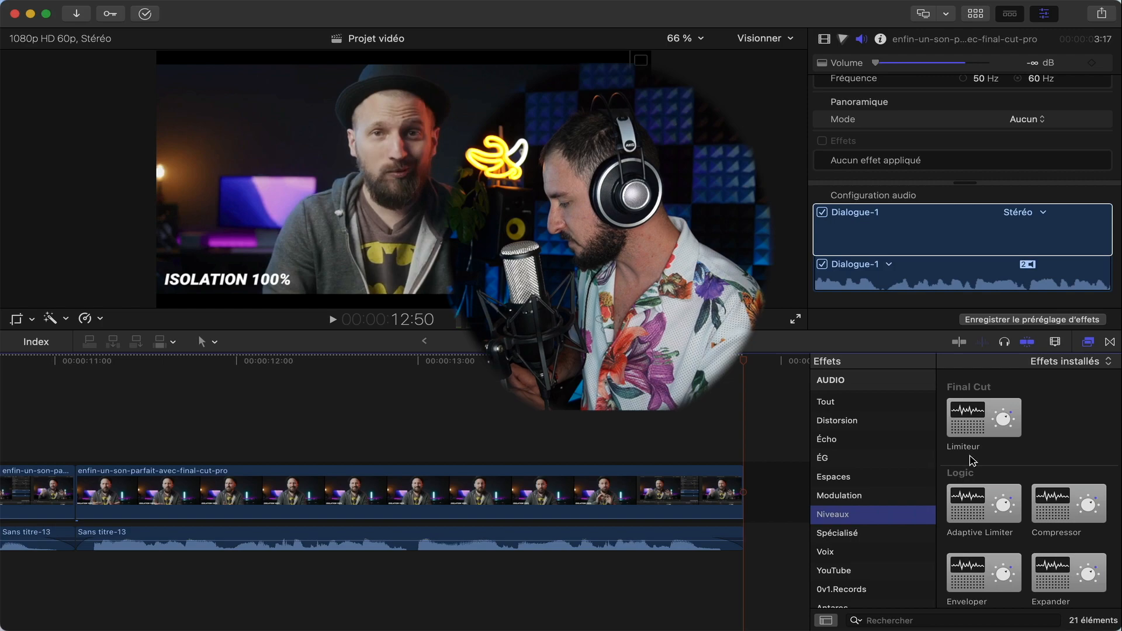
{"action": "left_click_drag", "start_coordinate": [982, 421], "coordinate": [613, 546]}
{"action": "left_click_drag", "start_coordinate": [451, 100], "coordinate": [429, 62]}
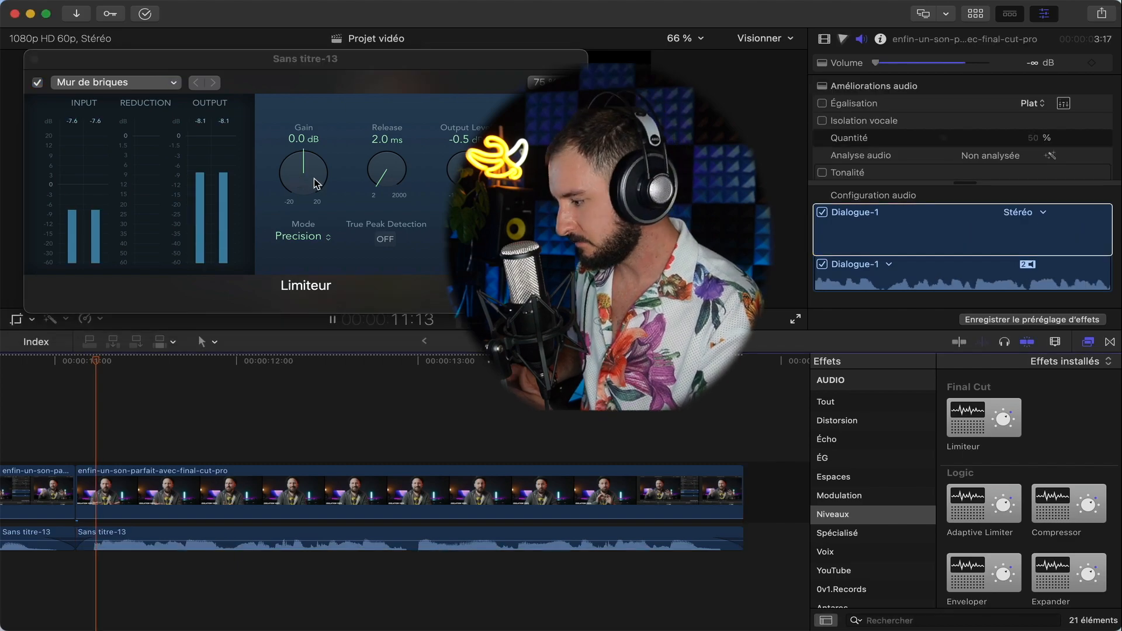
- Raise the Limiteur's gain first to +3.9 dB and further to +8.0 dB for the last voice-over clip
{"action": "left_click_drag", "start_coordinate": [312, 178], "coordinate": [300, 164]}
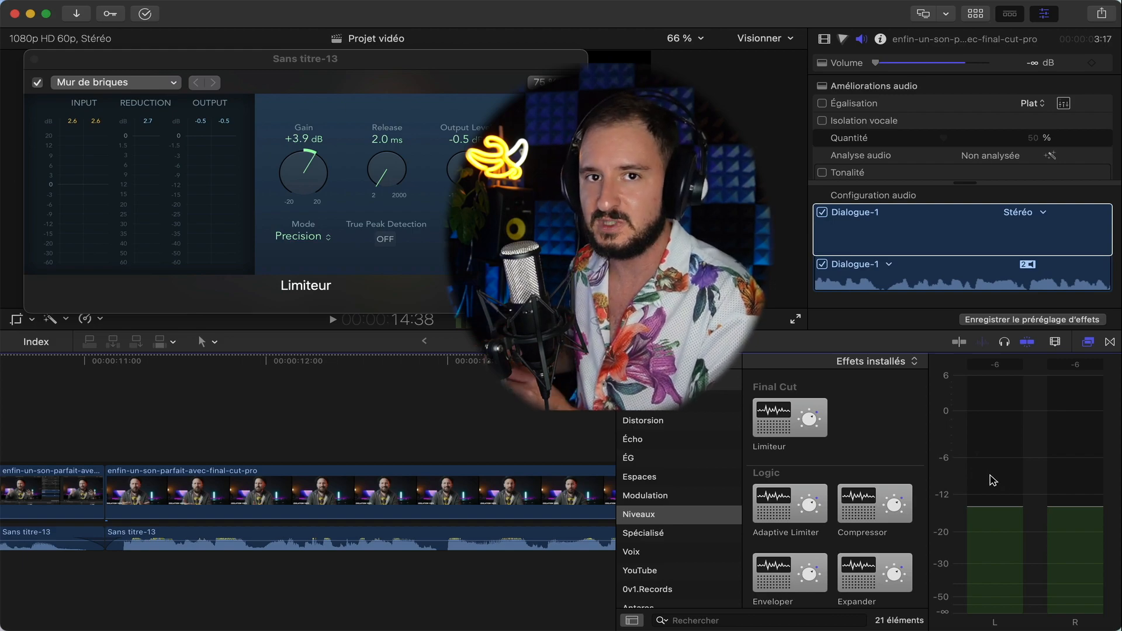
{"action": "left_click_drag", "start_coordinate": [315, 185], "coordinate": [308, 179]}
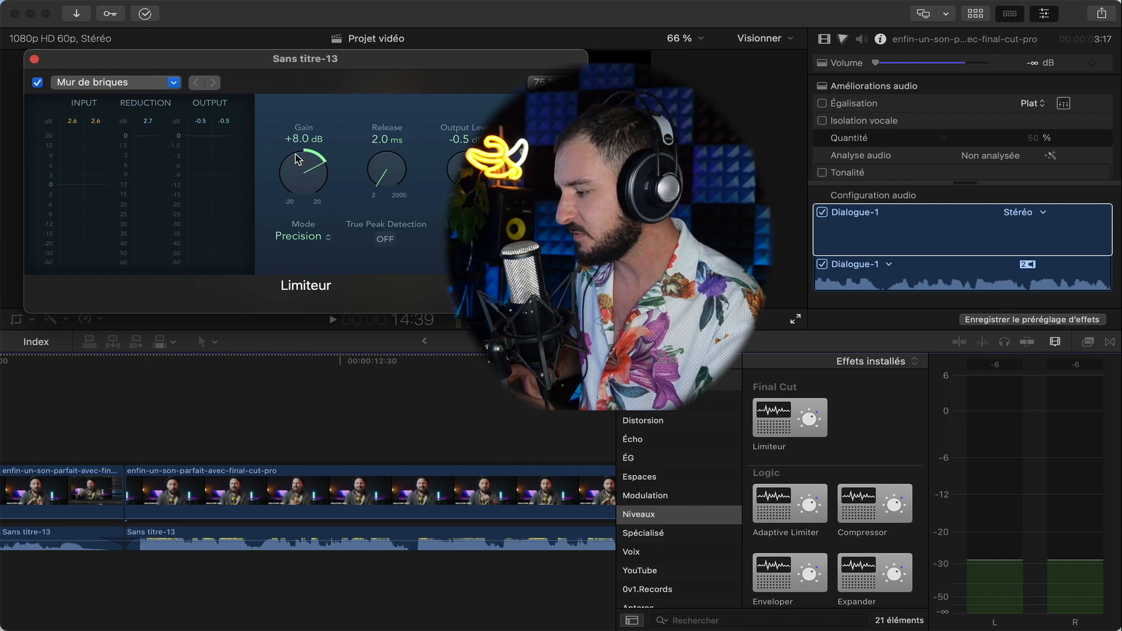
- Play the last voice-over clip from its start and fine-tune the Limiteur's gain
{"action": "left_click", "coordinate": [124, 387]}
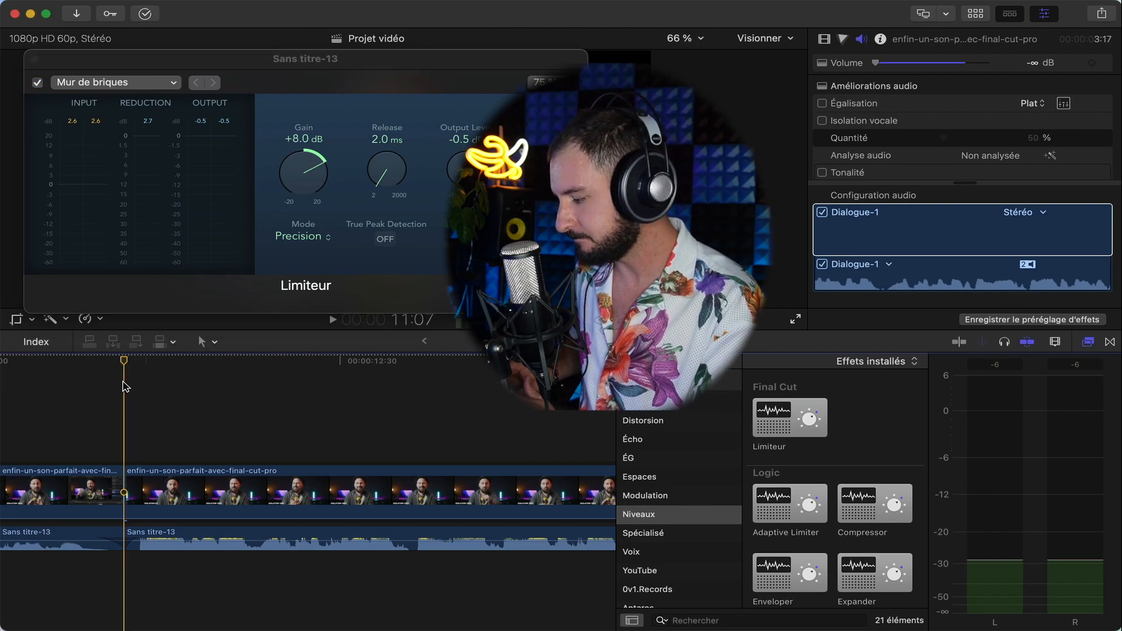
{"action": "key", "text": "space"}
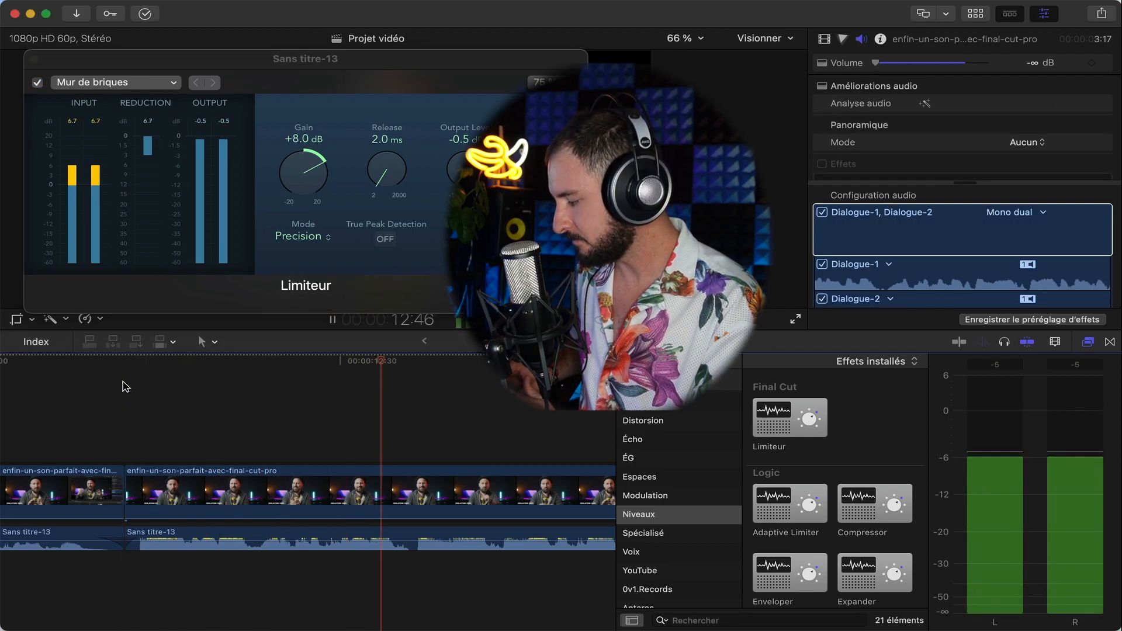
{"action": "left_click", "coordinate": [303, 189]}
{"action": "left_click_drag", "start_coordinate": [303, 189], "coordinate": [304, 193]}
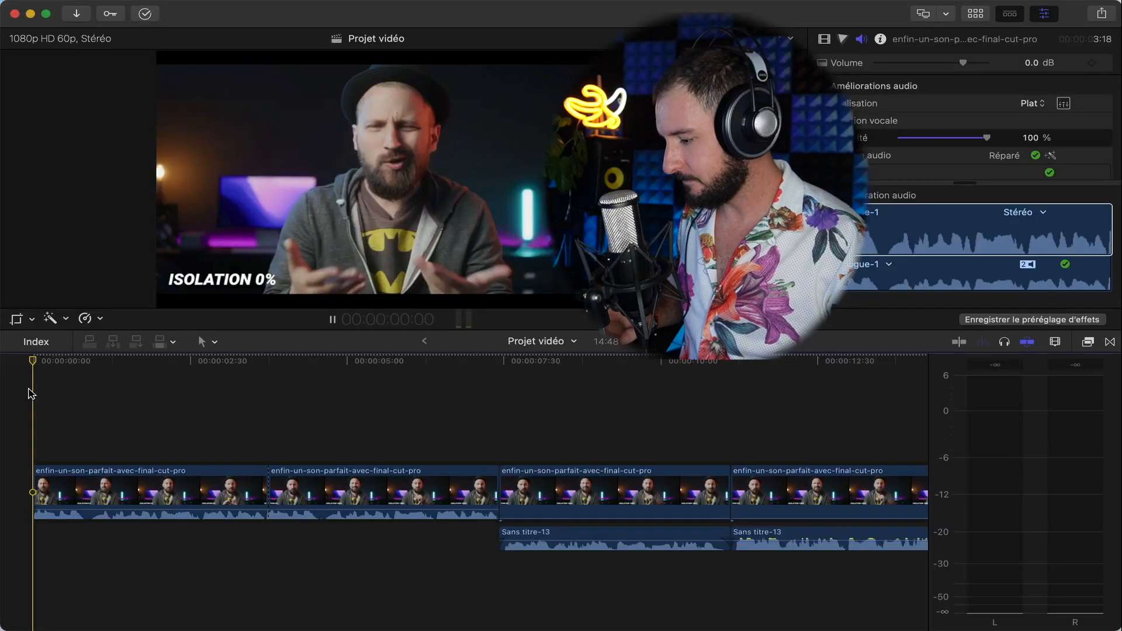
- Play the whole project from the beginning to compare the original, isolated, raw voice-over and processed voice-over clips
{"action": "key", "text": "space"}
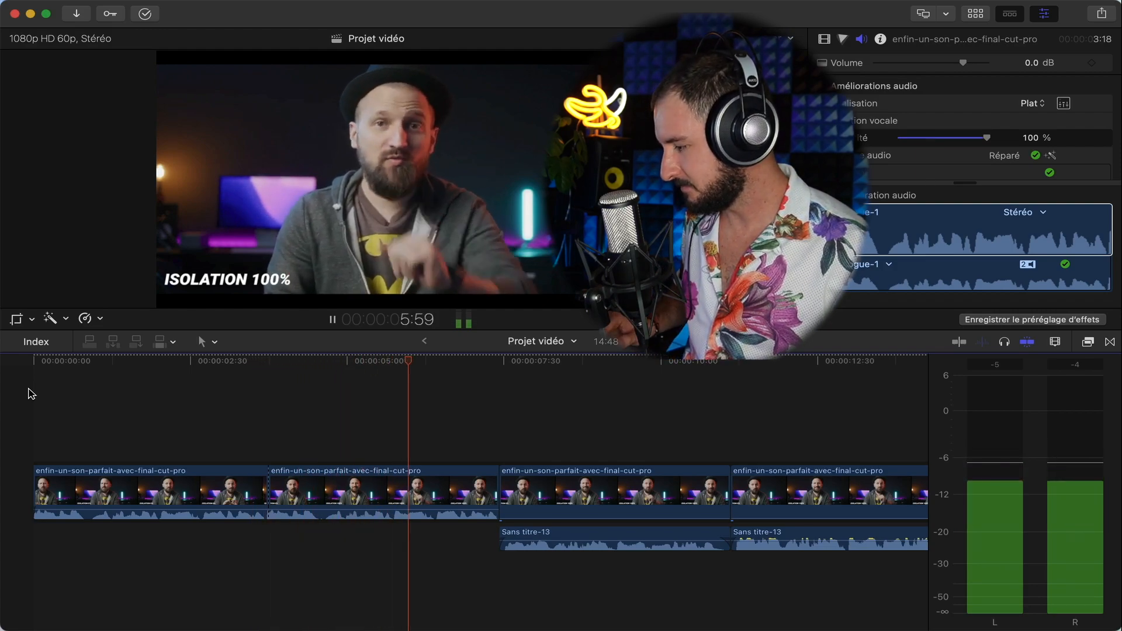
{"action": "scroll", "coordinate": [32, 394], "scroll_direction": "right", "scroll_amount": 3}
{"action": "scroll", "coordinate": [32, 394], "scroll_direction": "right", "scroll_amount": 2}
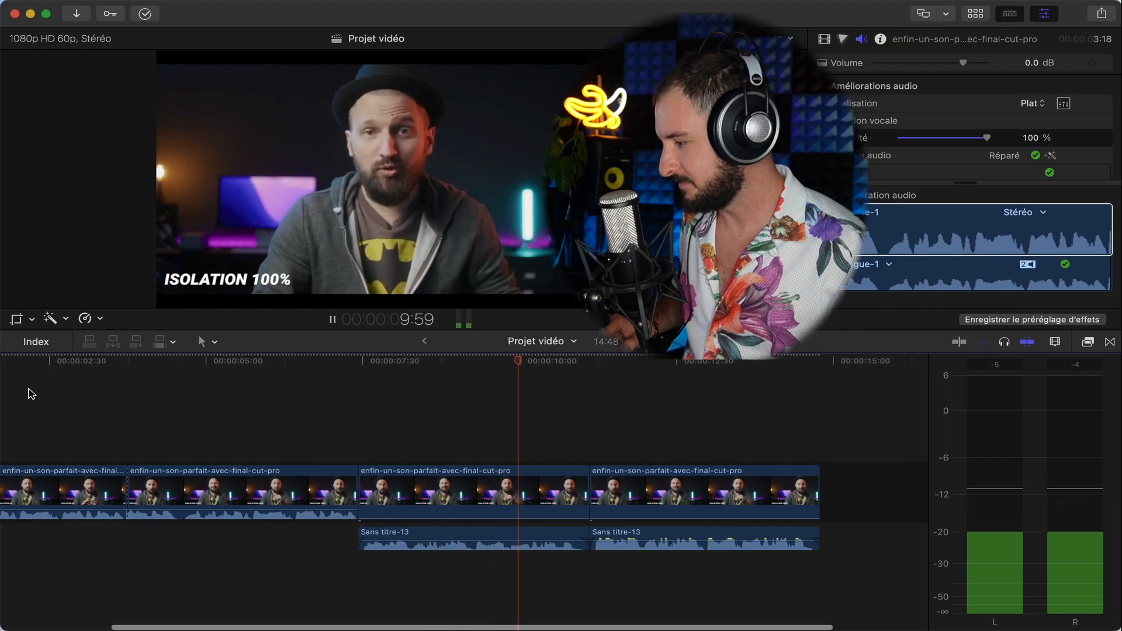
{"action": "scroll", "coordinate": [31, 394], "scroll_direction": "right", "scroll_amount": 2}
{"action": "scroll", "coordinate": [32, 394], "scroll_direction": "right", "scroll_amount": 2}
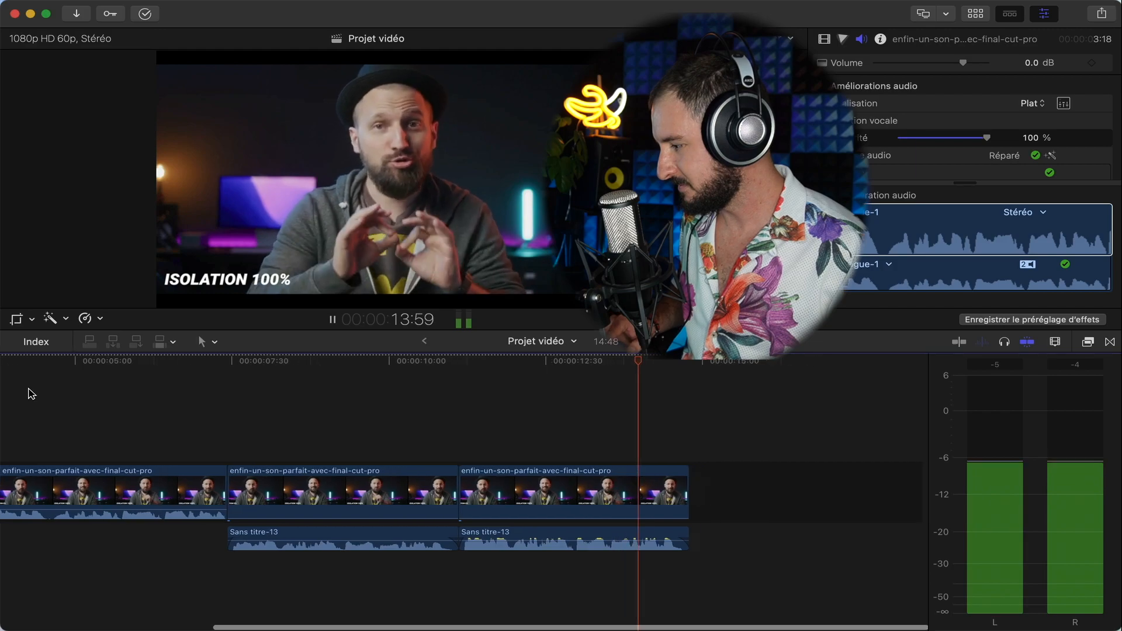
{"action": "key", "text": "space"}
- Save the last voice-over clip's effects and volume as a preset in the YouTube category, named VOIX plus the speaker's nickname
{"action": "left_click", "coordinate": [582, 538]}
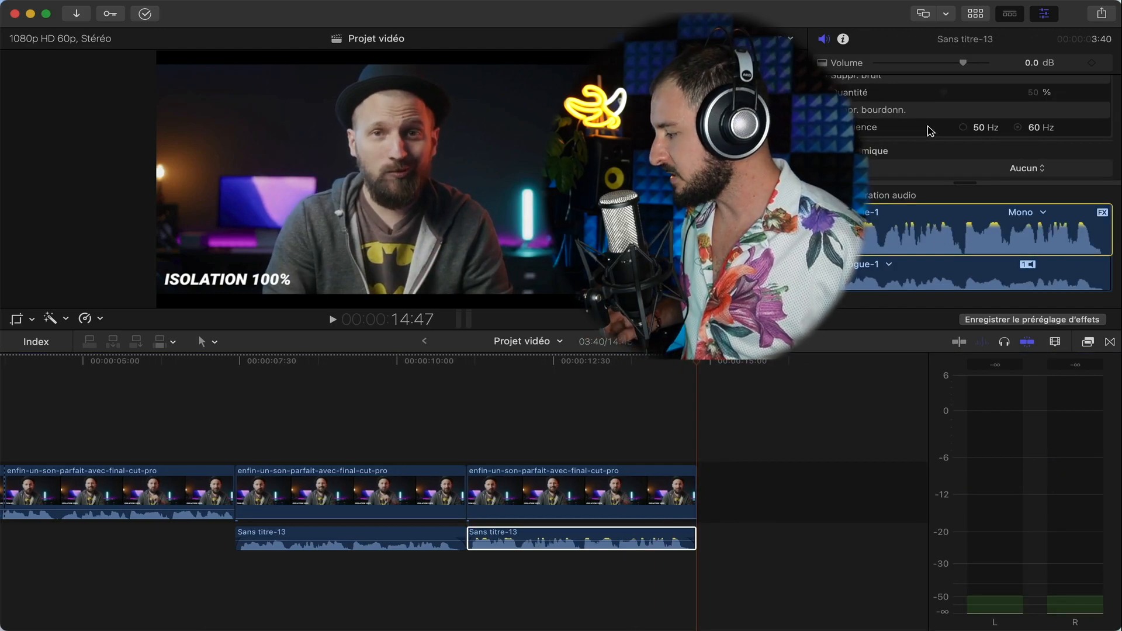
{"action": "scroll", "coordinate": [931, 130], "scroll_direction": "up", "scroll_amount": 3}
{"action": "left_click", "coordinate": [1022, 320]}
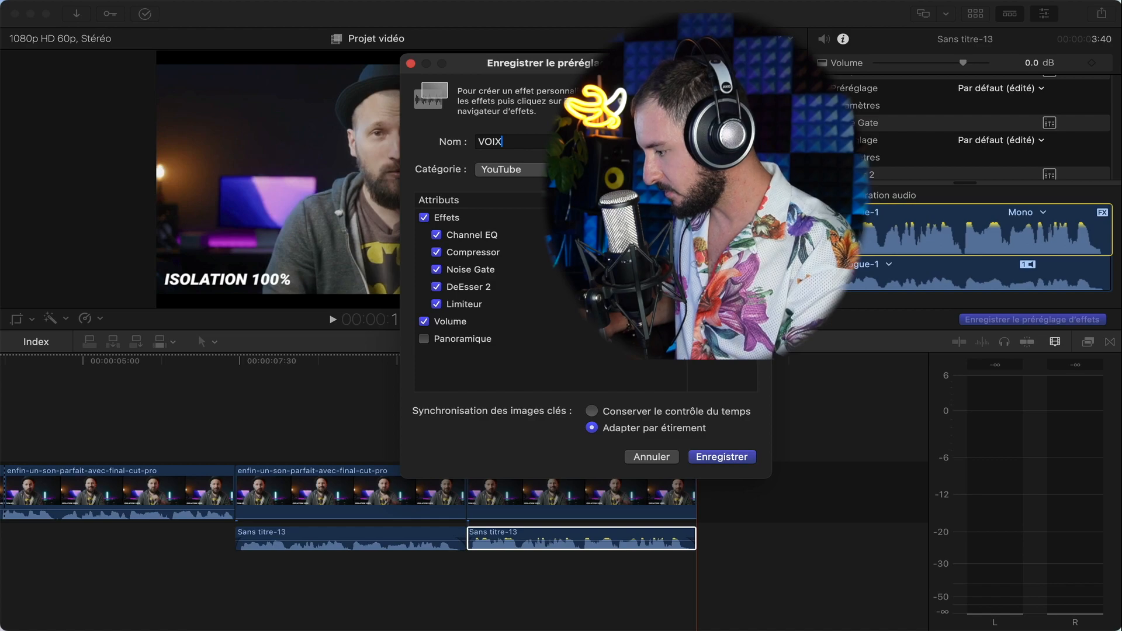
{"action": "type", "text": "ANTHO"}
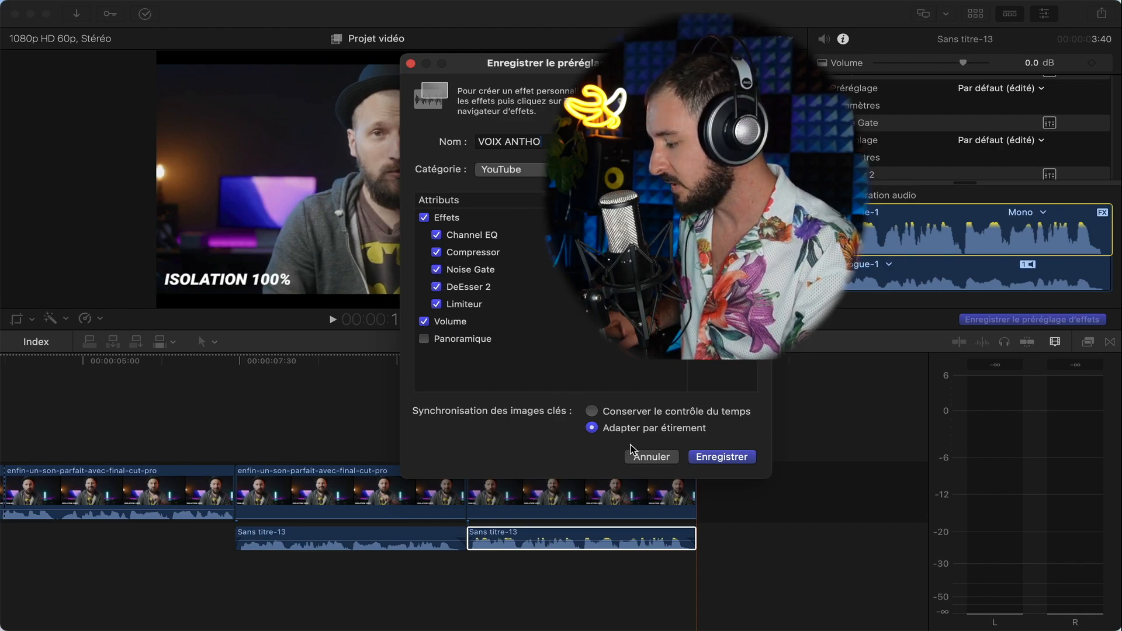
{"action": "left_click", "coordinate": [585, 169]}
{"action": "left_click", "coordinate": [585, 171]}
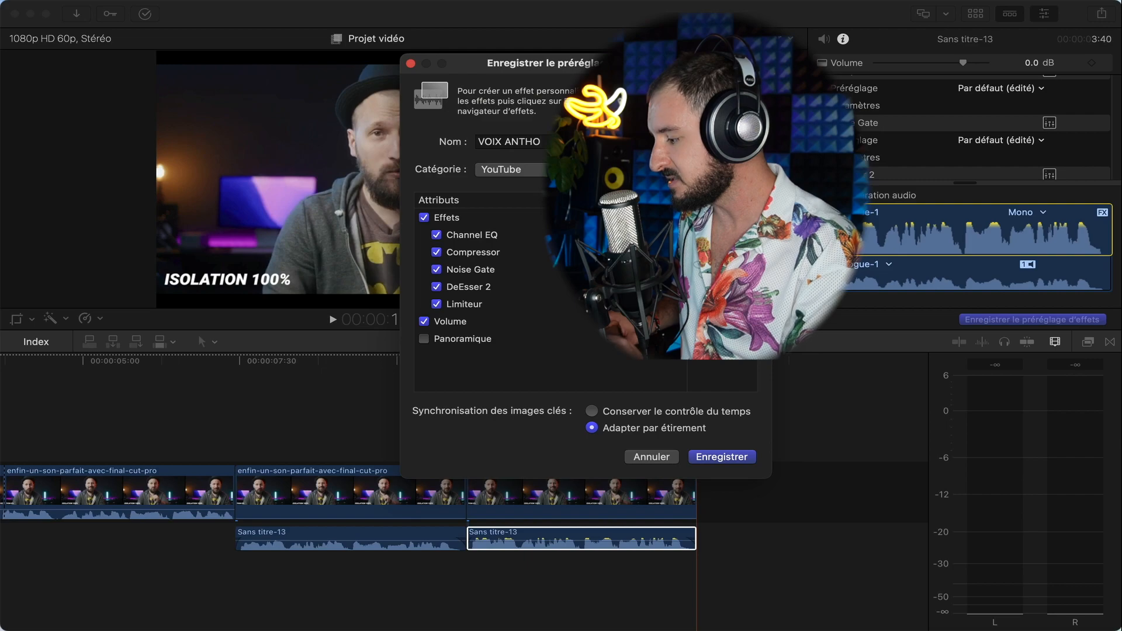
{"action": "left_click", "coordinate": [722, 457]}
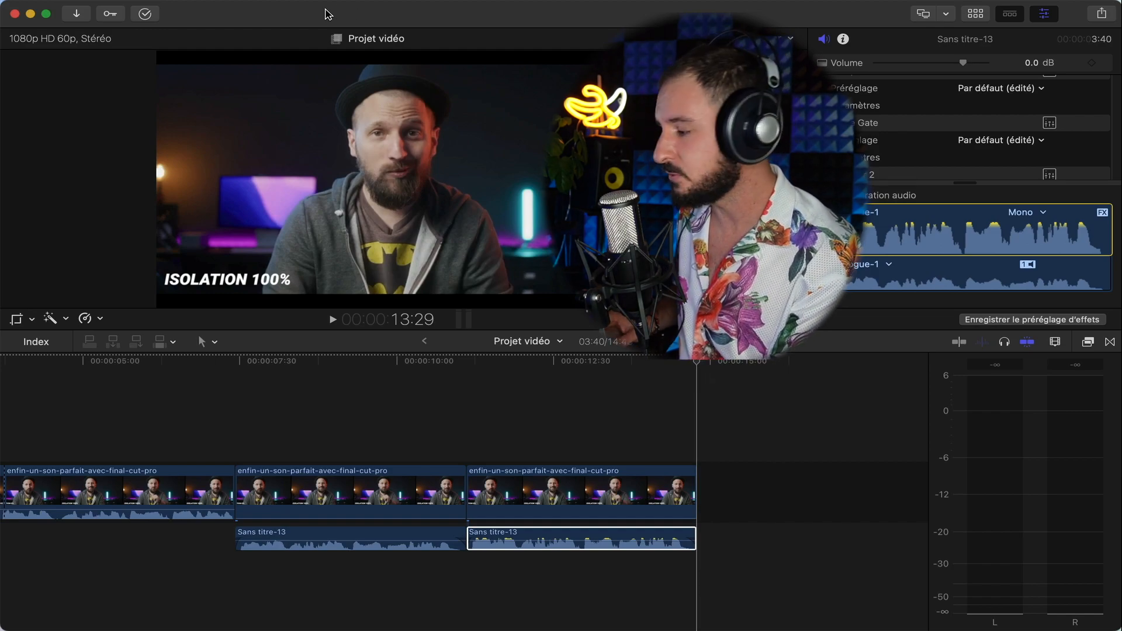
- Record a new voice-over after the last clip using the MiniFuse 2 (1) input and play the unprocessed take
{"action": "left_click", "coordinate": [43, 47]}
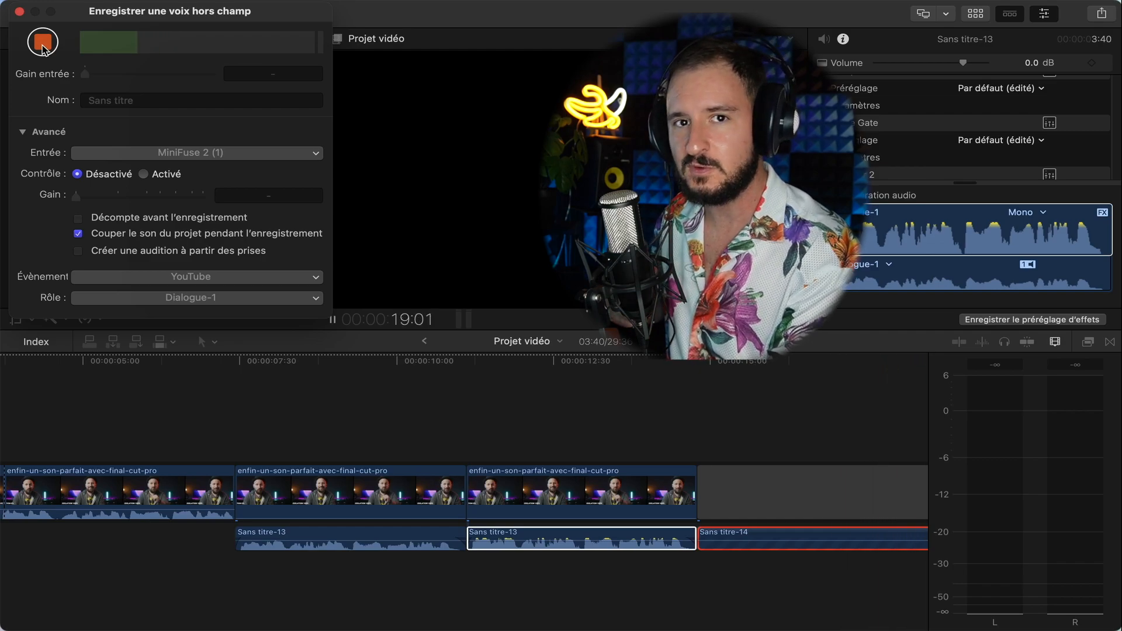
{"action": "left_click", "coordinate": [42, 47]}
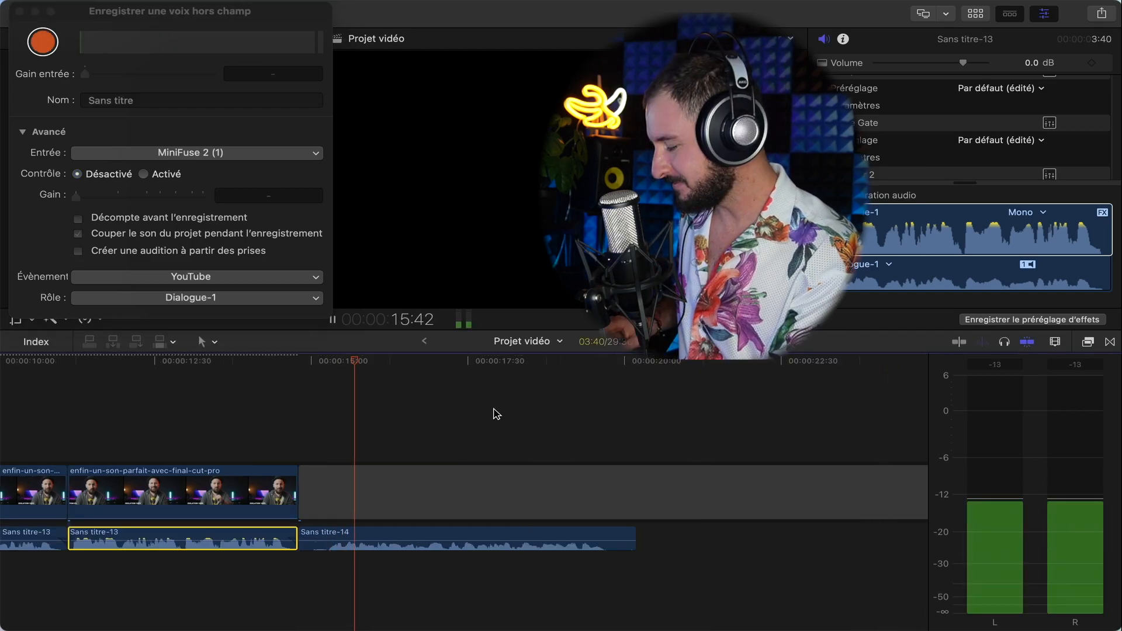
{"action": "key", "text": "space"}
- Apply the newly saved VOIX preset from the YouTube category to the new voice-over recording and play it from its start
{"action": "left_click", "coordinate": [1088, 342]}
{"action": "left_click_drag", "start_coordinate": [778, 406], "coordinate": [512, 547]}
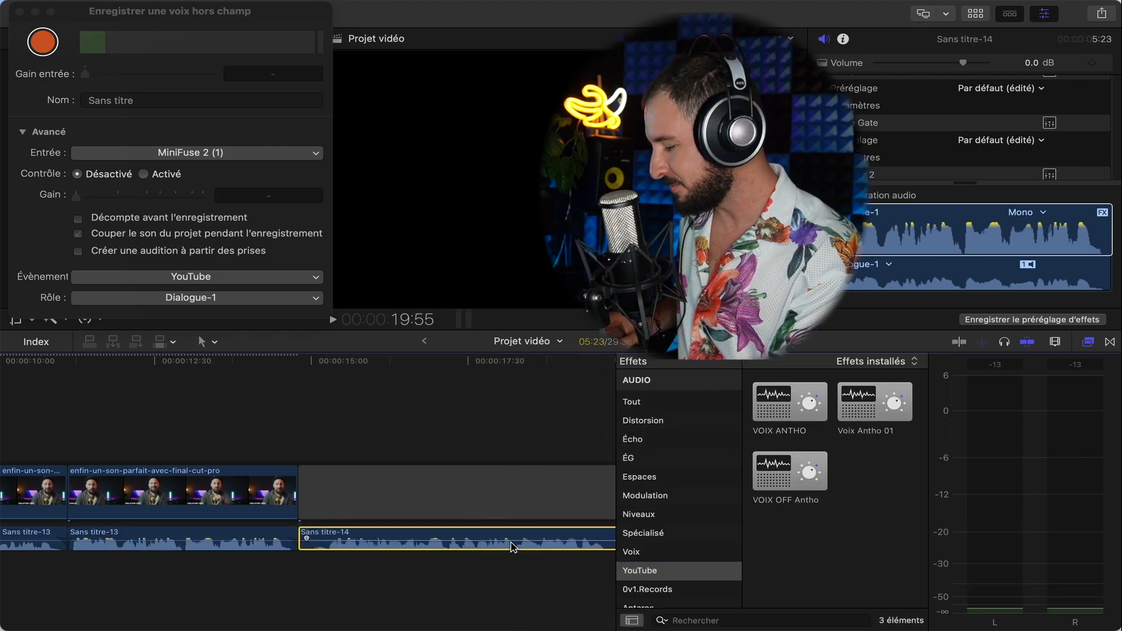
{"action": "left_click", "coordinate": [312, 399]}
{"action": "key", "text": "space"}
{"action": "scroll", "coordinate": [311, 399], "scroll_direction": "down", "scroll_amount": 4}
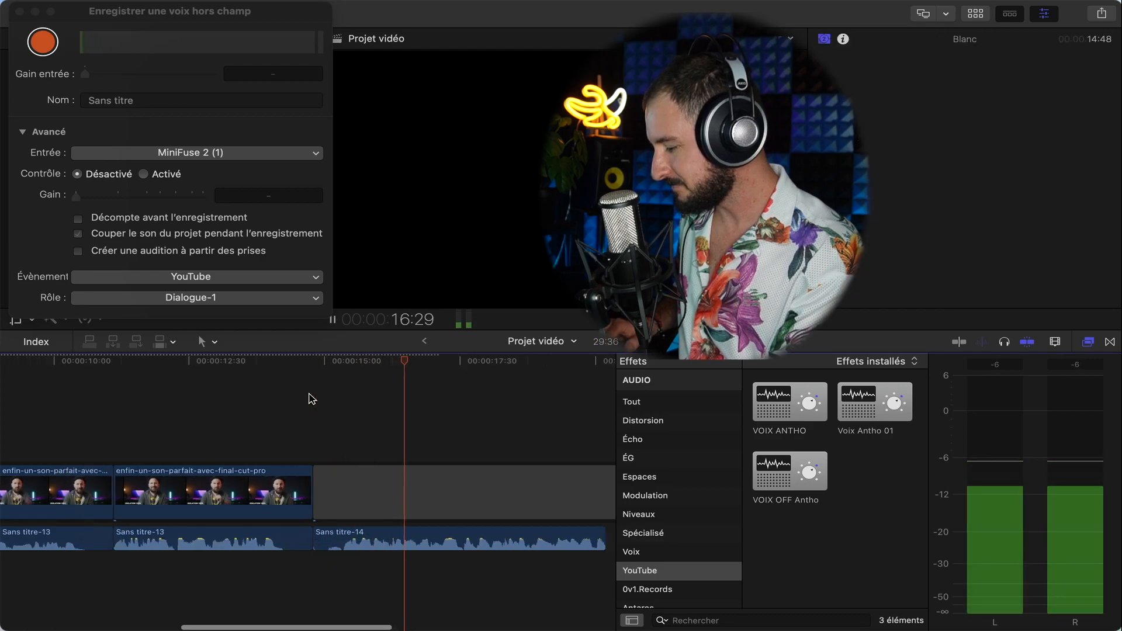
{"action": "scroll", "coordinate": [311, 399], "scroll_direction": "right", "scroll_amount": 3}
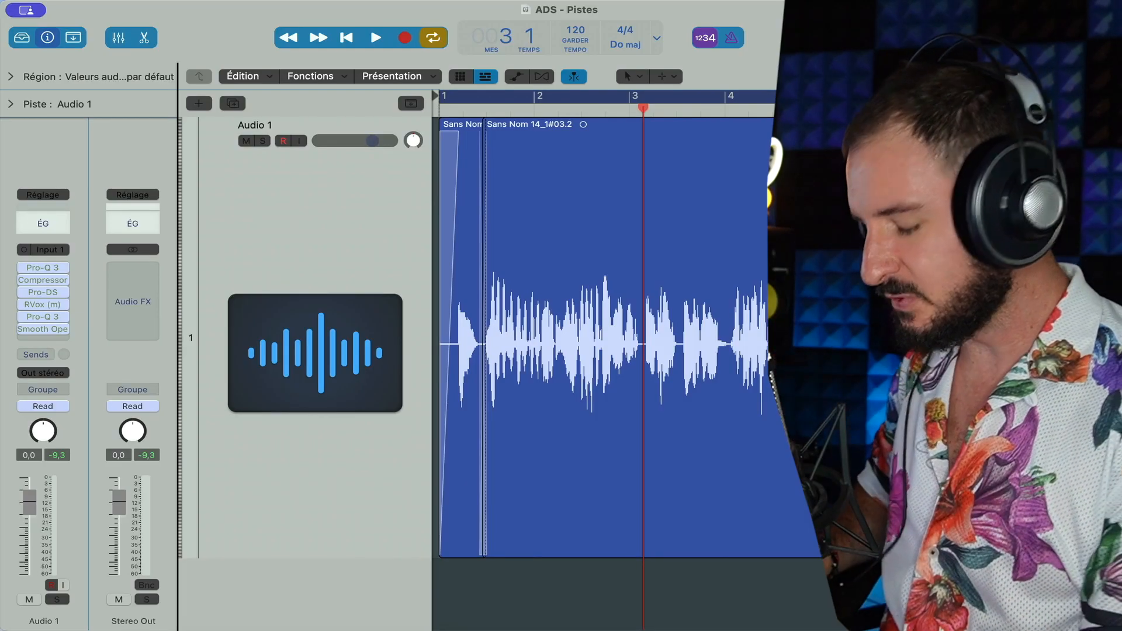
- Switch to the ADS project in Logic Pro and play the Audio 1 track with its first Pro-Q 3 equalizer turned on
{"action": "key", "text": "space"}
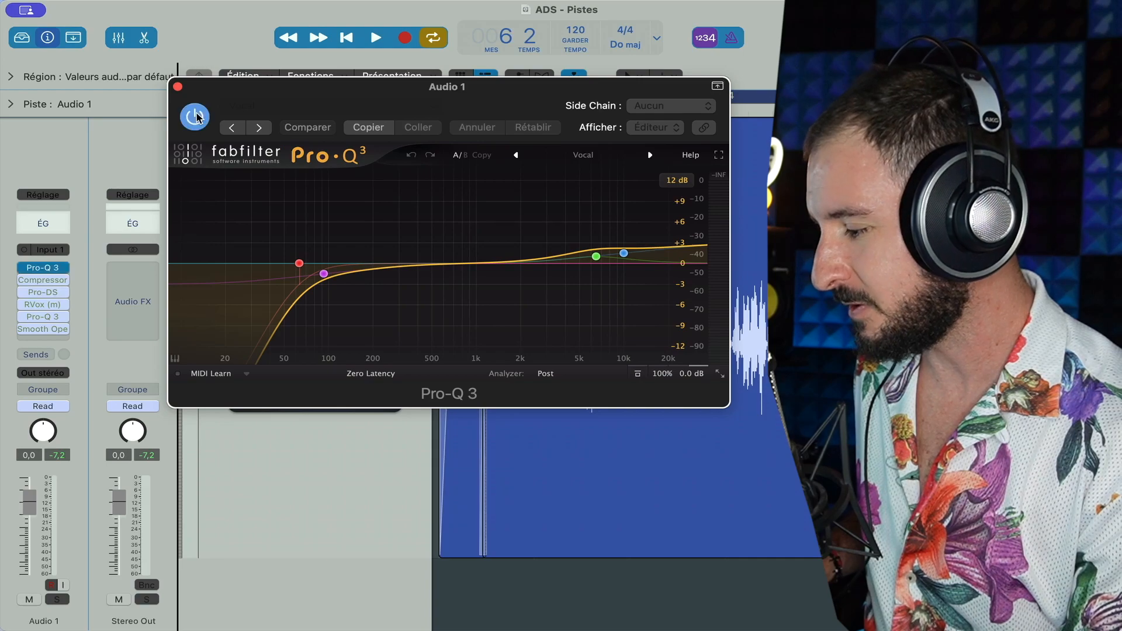
{"action": "key", "text": "space"}
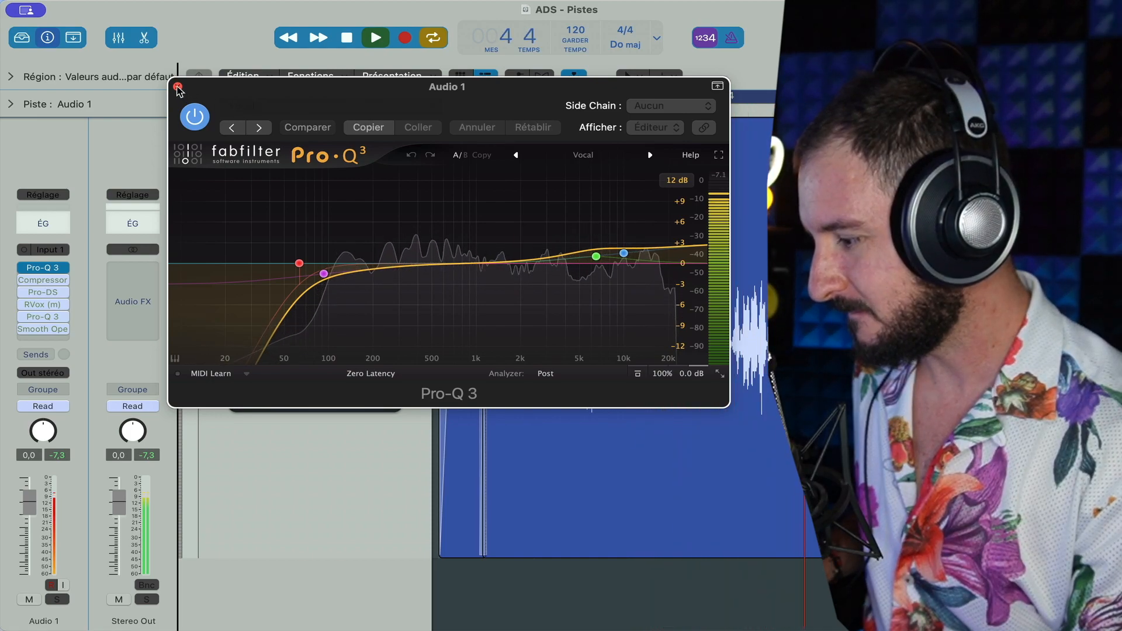
{"action": "left_click", "coordinate": [178, 87]}
{"action": "key", "text": "space"}
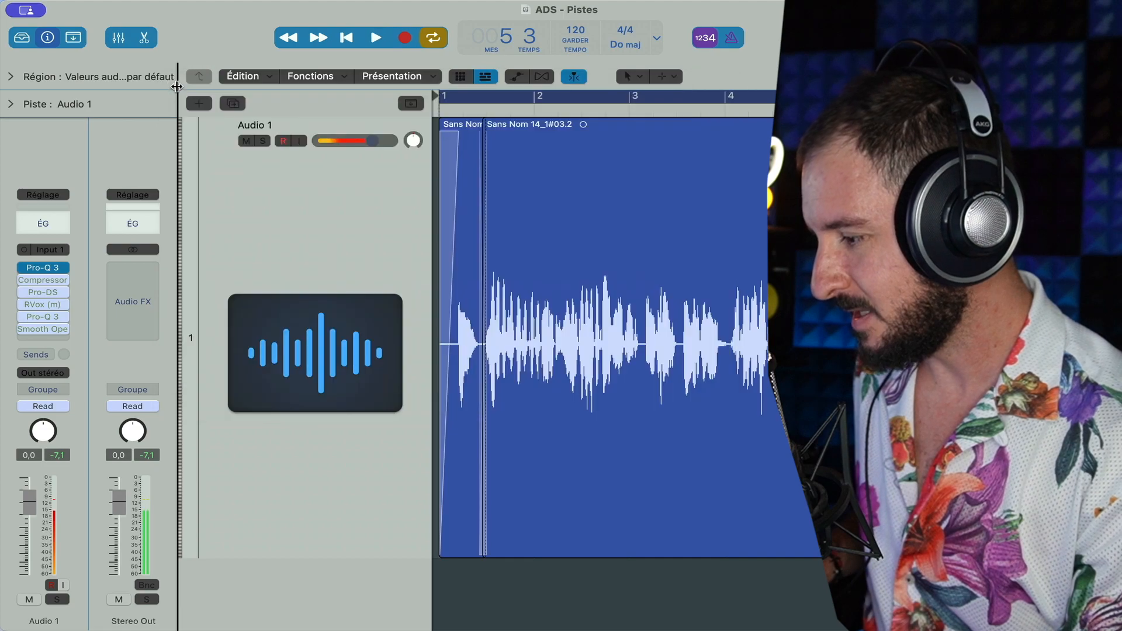
- Turn on the Vintage FET Compressor on the Audio 1 track and play the voice through it
{"action": "left_click", "coordinate": [40, 278]}
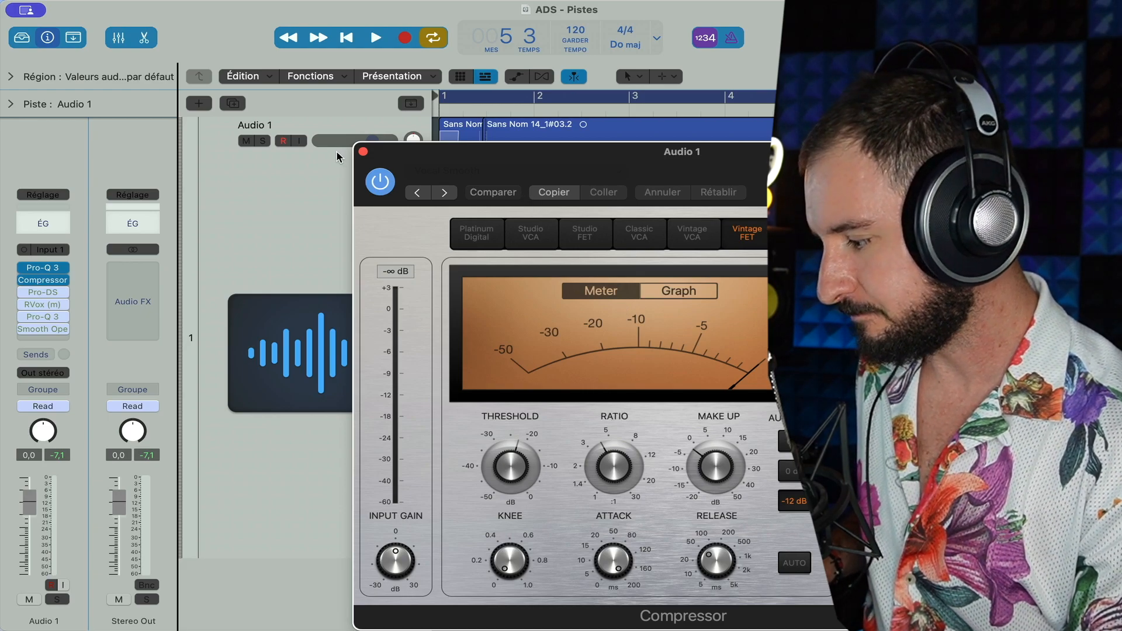
{"action": "left_click", "coordinate": [363, 152]}
{"action": "key", "text": "space"}
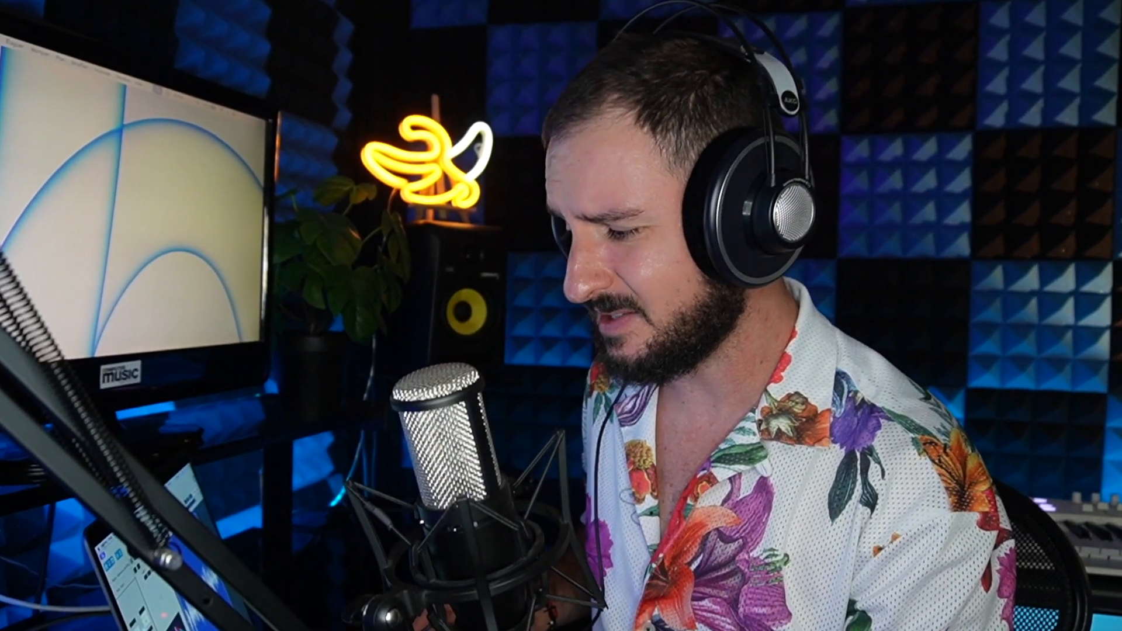
- Turn on Pro-DS on the Audio 1 track and adjust its threshold during playback while auditioning the detected sibilance
{"action": "left_click", "coordinate": [45, 294]}
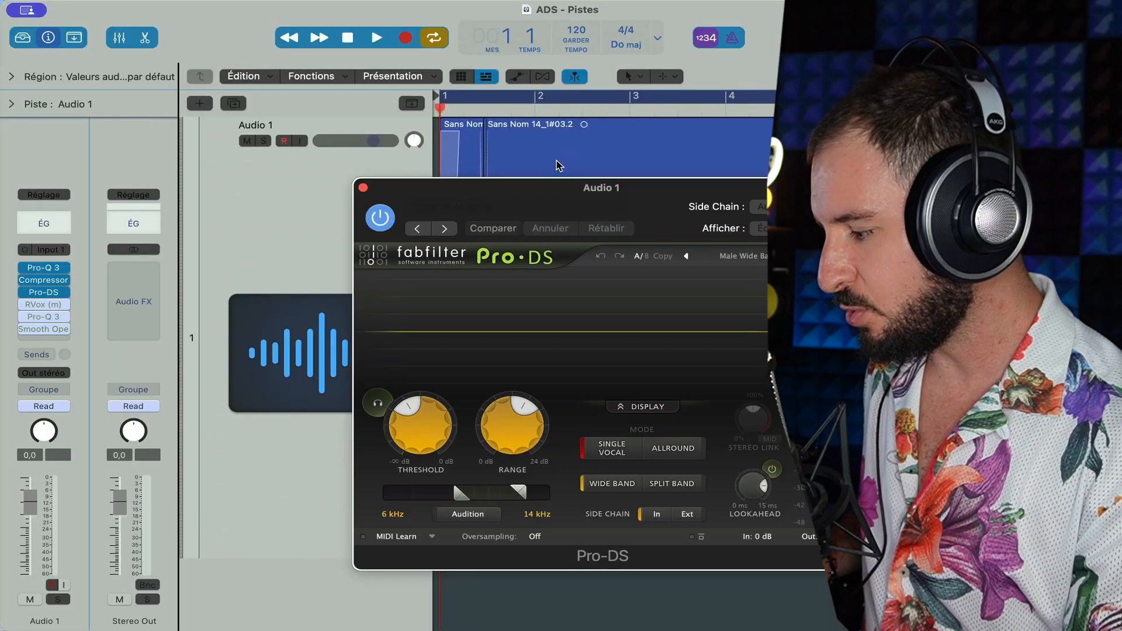
{"action": "left_click_drag", "start_coordinate": [506, 193], "coordinate": [259, 53]}
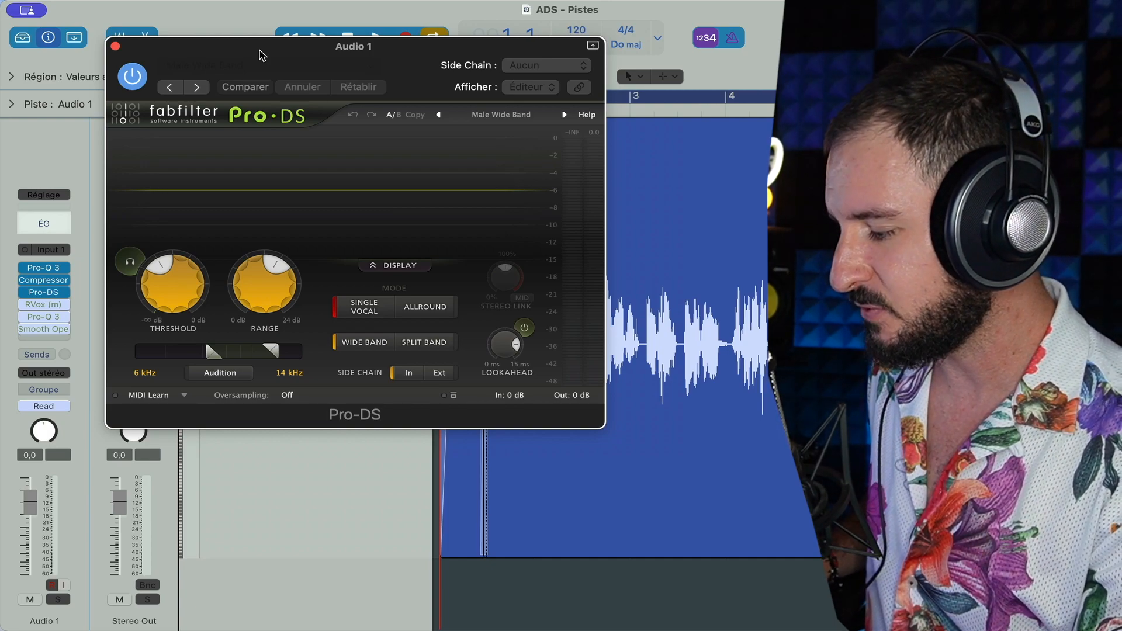
{"action": "key", "text": "space"}
{"action": "left_click_drag", "start_coordinate": [171, 274], "coordinate": [148, 293]}
{"action": "left_click", "coordinate": [133, 262]}
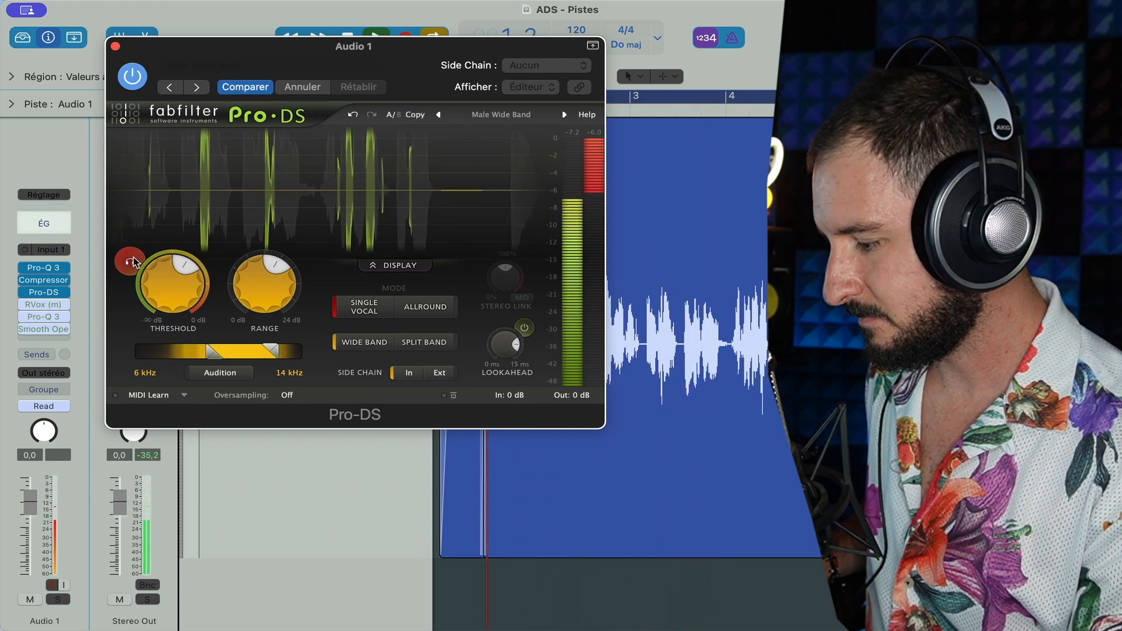
{"action": "left_click_drag", "start_coordinate": [167, 281], "coordinate": [158, 261]}
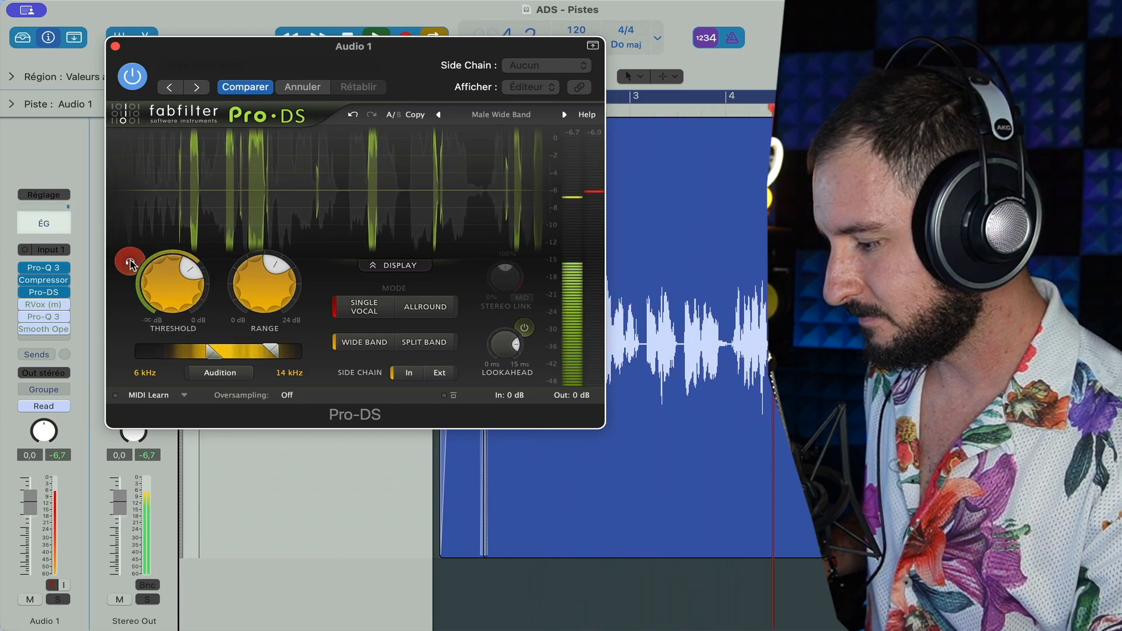
{"action": "left_click", "coordinate": [130, 264]}
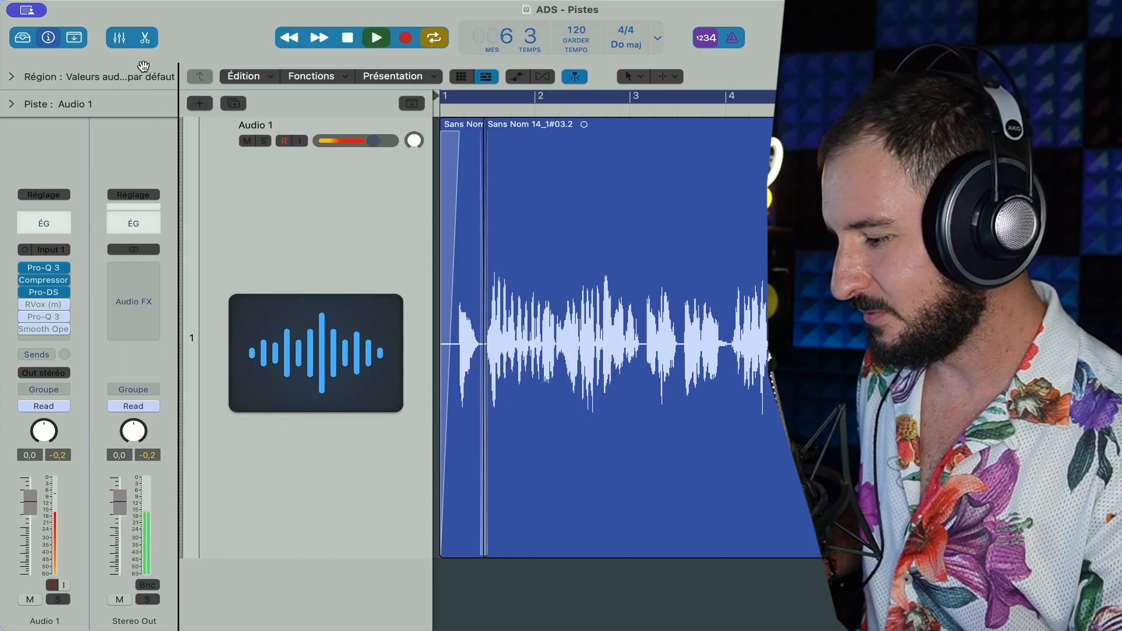
- Turn on RVox on the Audio 1 track and play the voice through its compression
{"action": "left_click", "coordinate": [37, 303]}
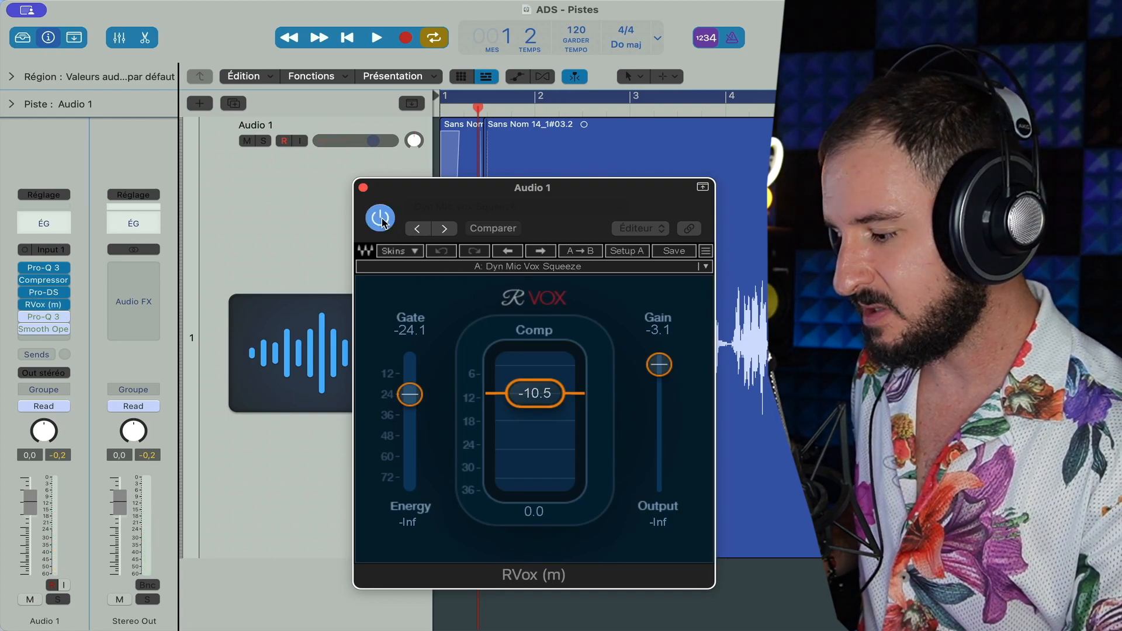
{"action": "left_click_drag", "start_coordinate": [423, 190], "coordinate": [154, 99]}
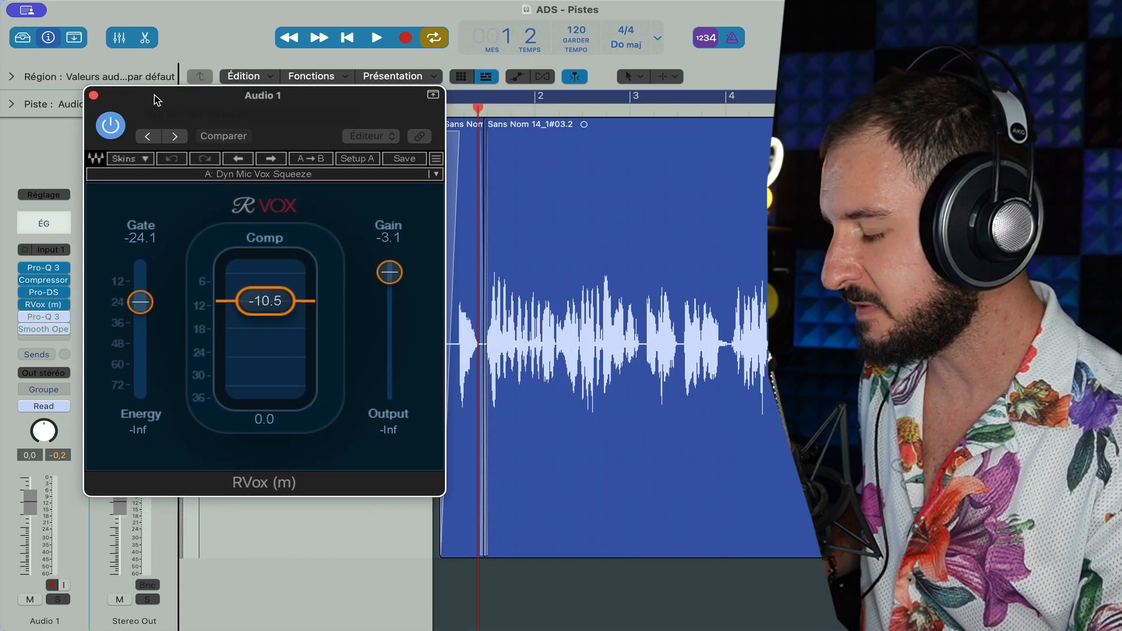
{"action": "key", "text": "space"}
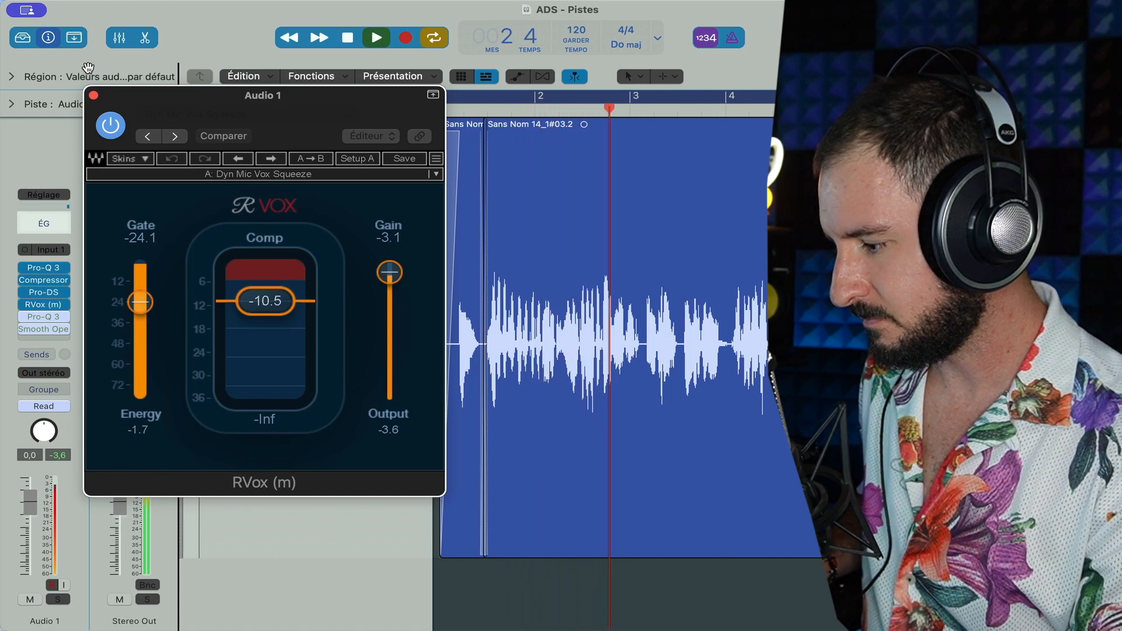
{"action": "left_click", "coordinate": [92, 95]}
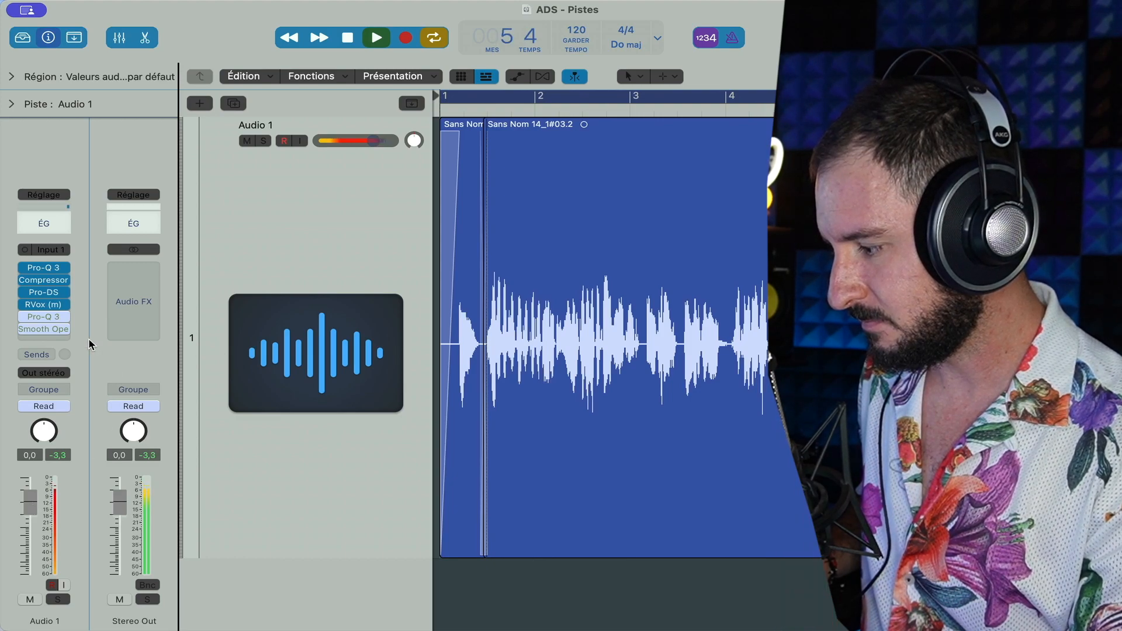
- Turn on the second Pro-Q 3 on the Audio 1 track and play the voice through its corrective curve
{"action": "left_click", "coordinate": [27, 316]}
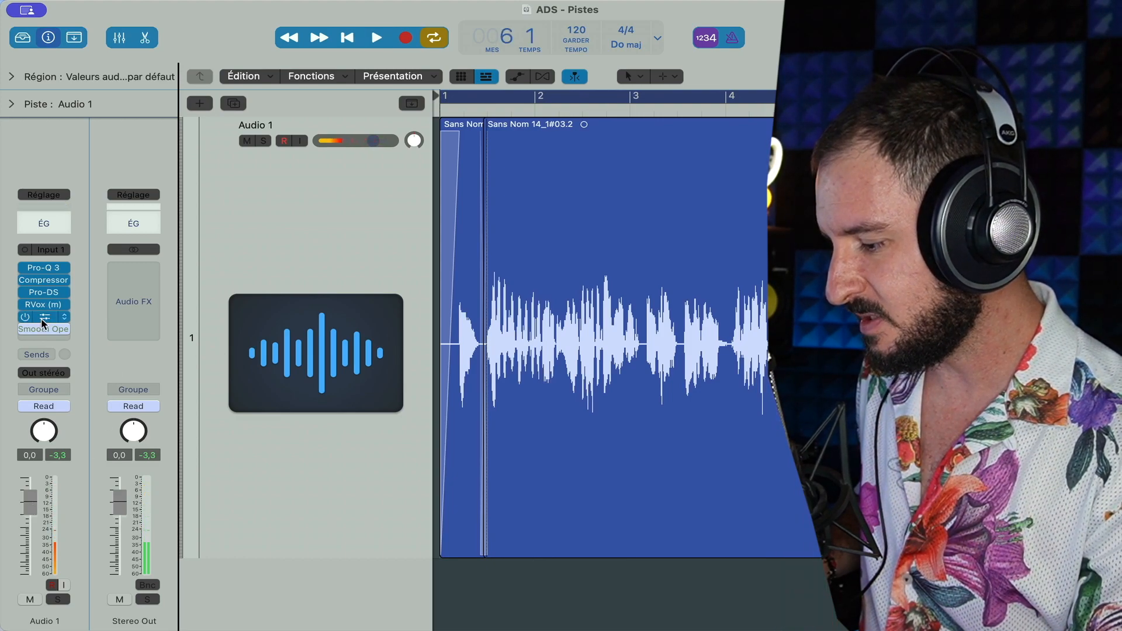
{"action": "left_click", "coordinate": [43, 318]}
{"action": "left_click_drag", "start_coordinate": [595, 189], "coordinate": [411, 48]}
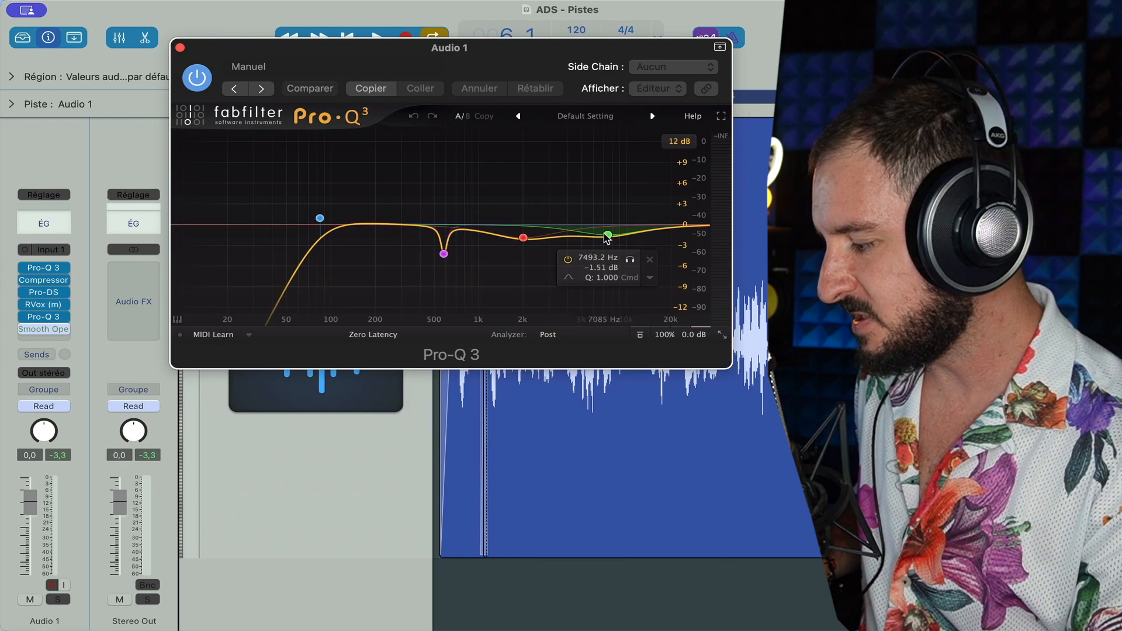
{"action": "key", "text": "space"}
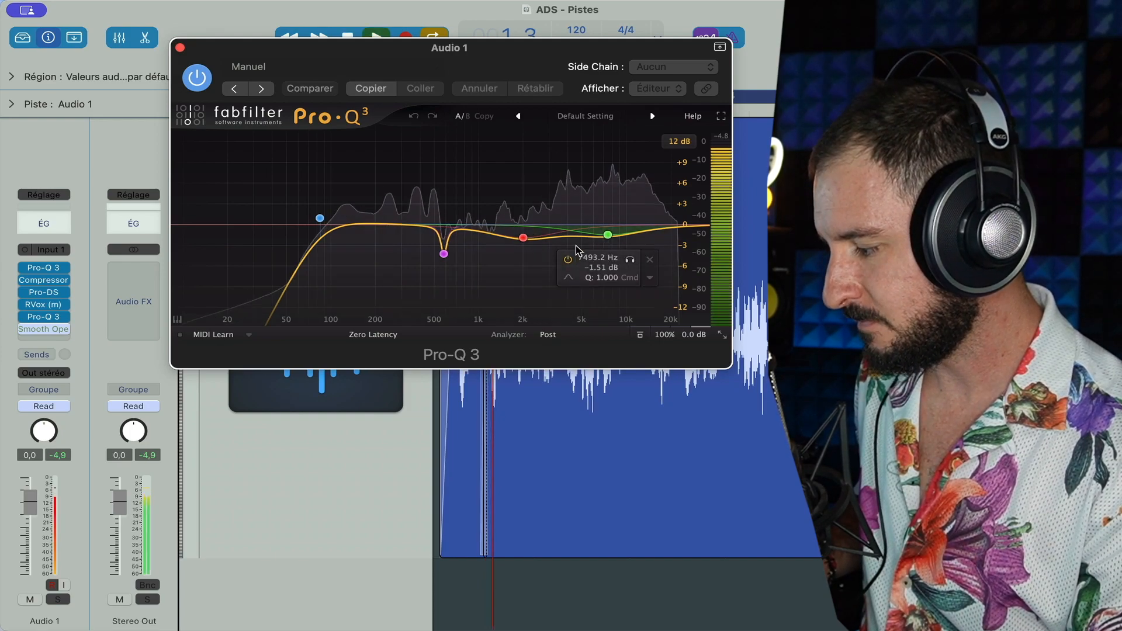
- Lower the second Pro-Q 3's green band to -3.13 dB at 7629.9 Hz and add a 12 dB/oct high cut at about 16 kHz
{"action": "left_click_drag", "start_coordinate": [608, 236], "coordinate": [609, 246]}
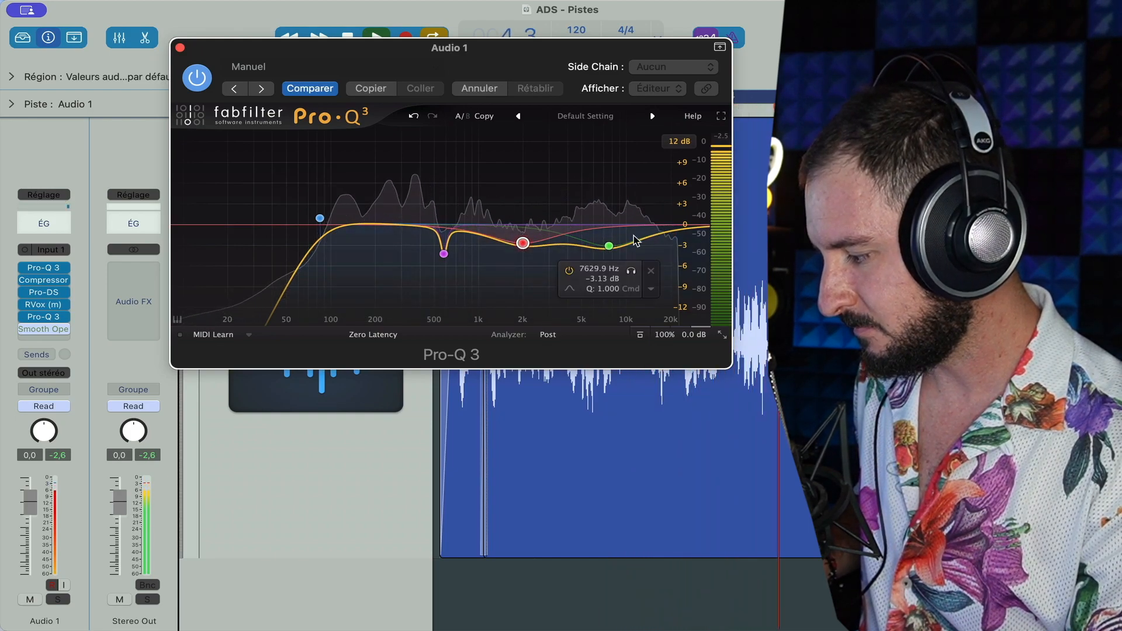
{"action": "left_click", "coordinate": [681, 227]}
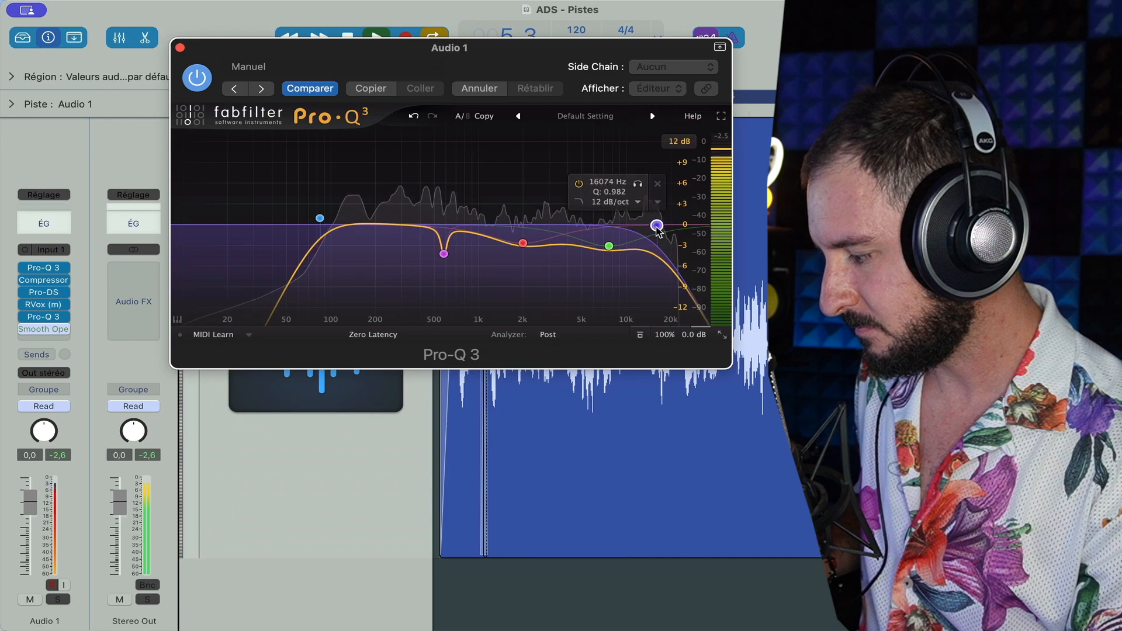
- Steepen the second Pro-Q 3's high cut near 16 kHz to 24 dB/oct and close the equalizer
{"action": "mouse_move", "coordinate": [579, 202]}
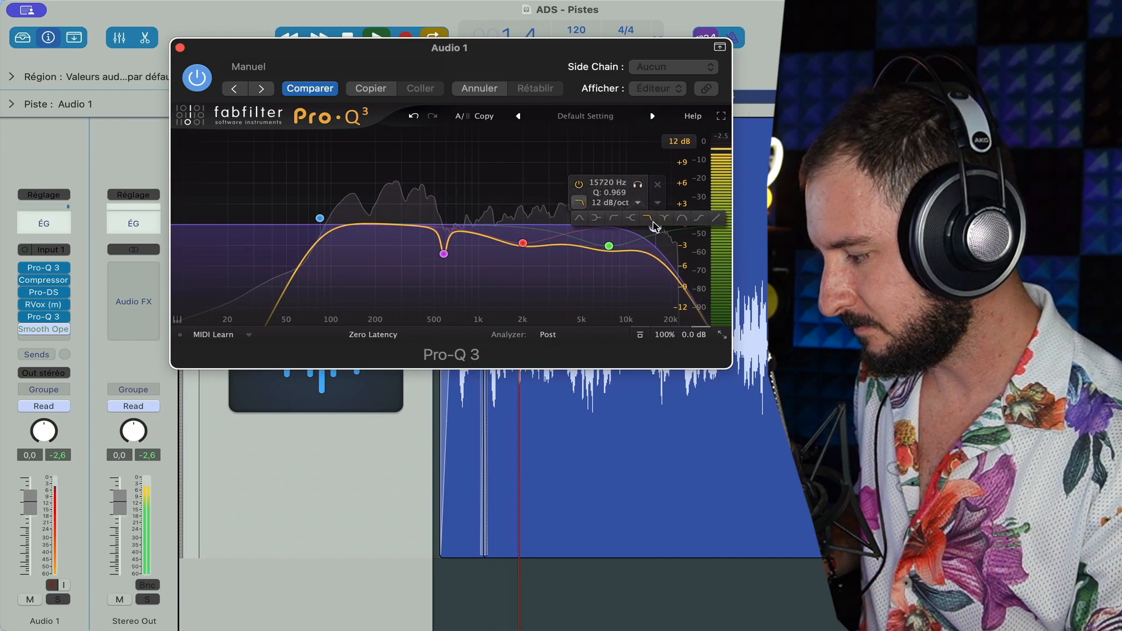
{"action": "left_click", "coordinate": [613, 203]}
{"action": "left_click", "coordinate": [618, 265]}
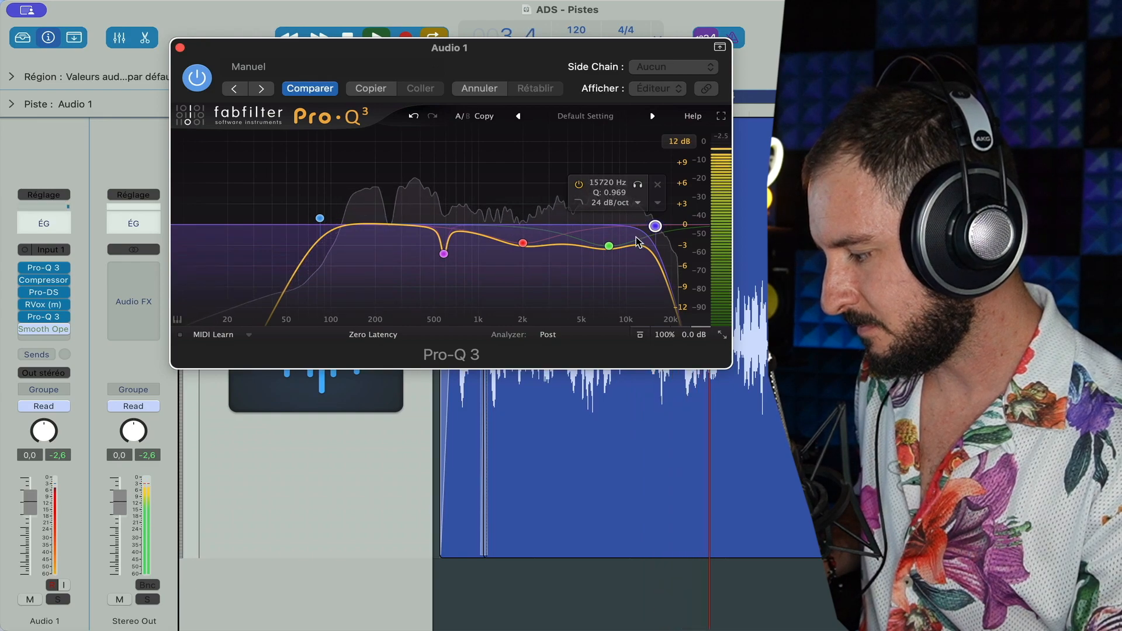
{"action": "left_click", "coordinate": [180, 48]}
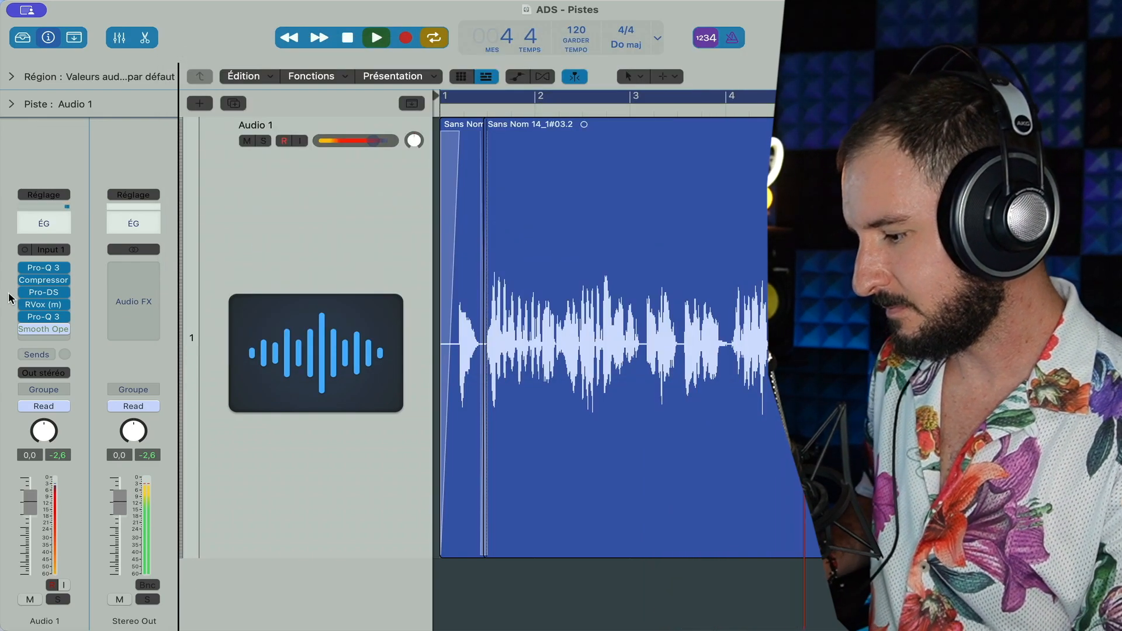
- Turn on Smooth Operator on the Audio 1 track, play the voice through its 08 NAKAJI - VOCAL DE-ESS preset, and close the plug-in
{"action": "left_click", "coordinate": [45, 330]}
{"action": "left_click_drag", "start_coordinate": [561, 208], "coordinate": [232, 72]}
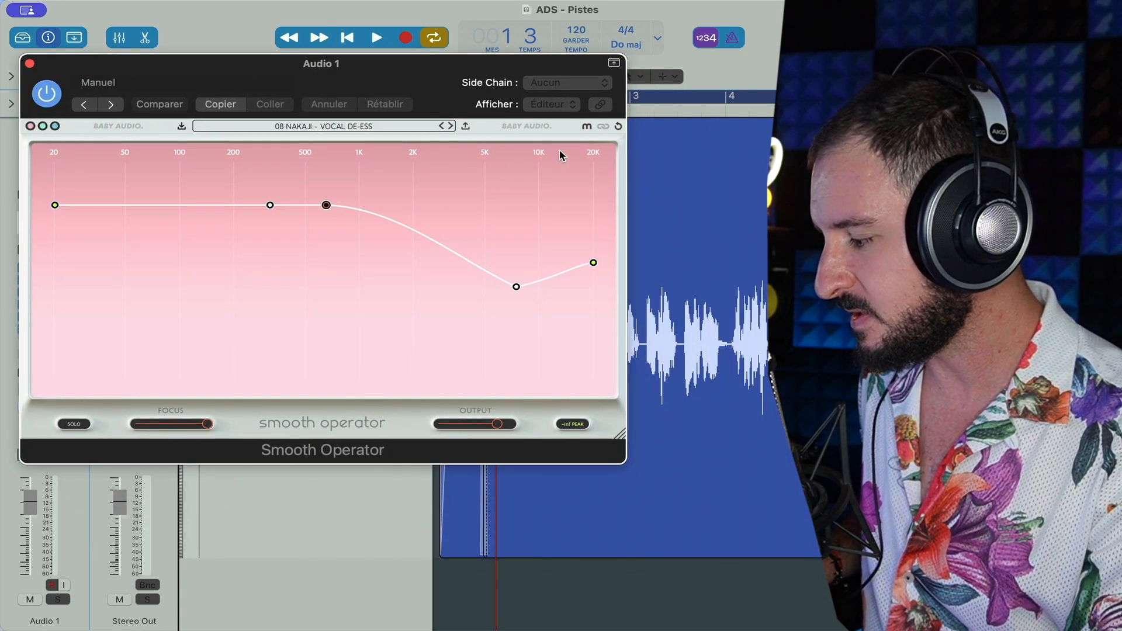
{"action": "key", "text": "space"}
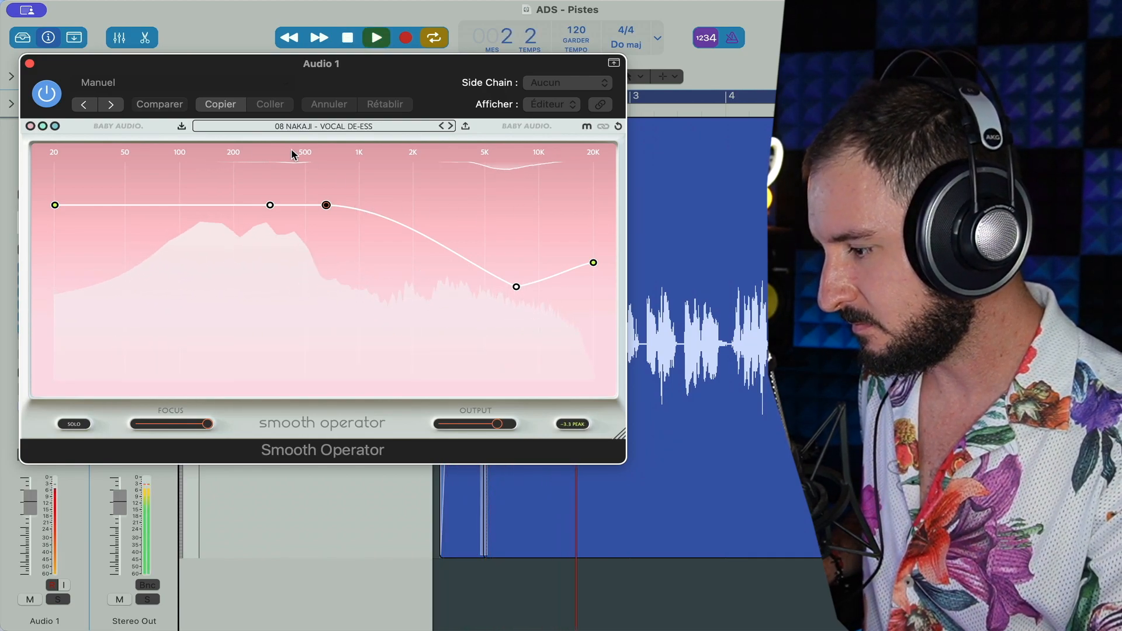
{"action": "left_click", "coordinate": [30, 63]}
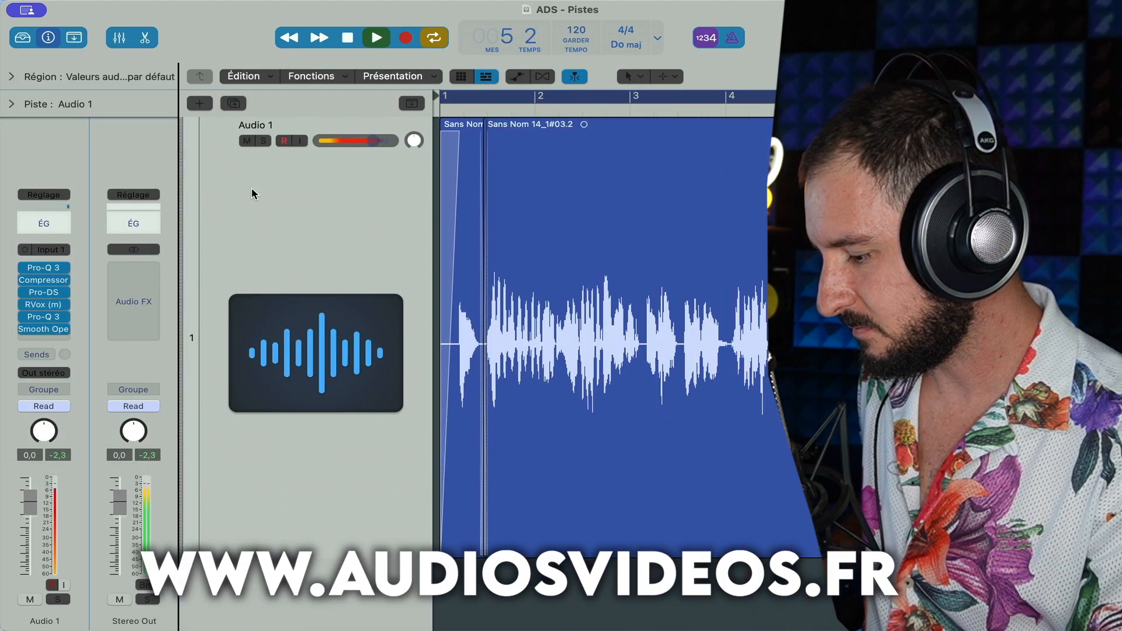
{"action": "left_click", "coordinate": [57, 456]}
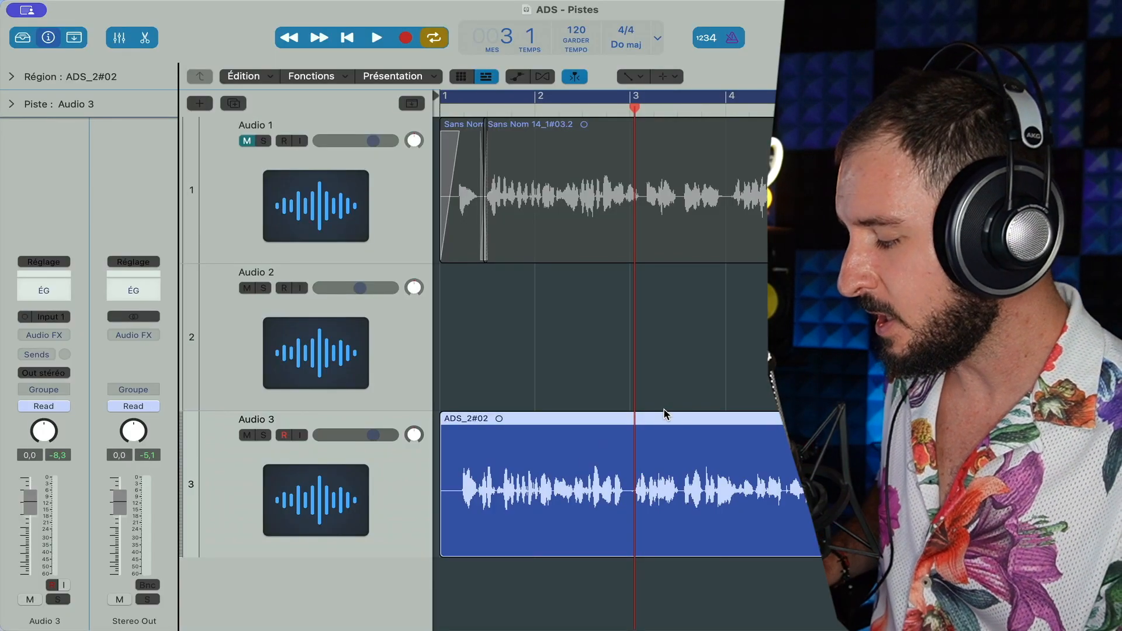
- Trim the silent start of the ADS_2#02 region on the Audio 3 track and give it a short fade-in
{"action": "key", "text": "t"}
{"action": "left_click", "coordinate": [451, 496]}
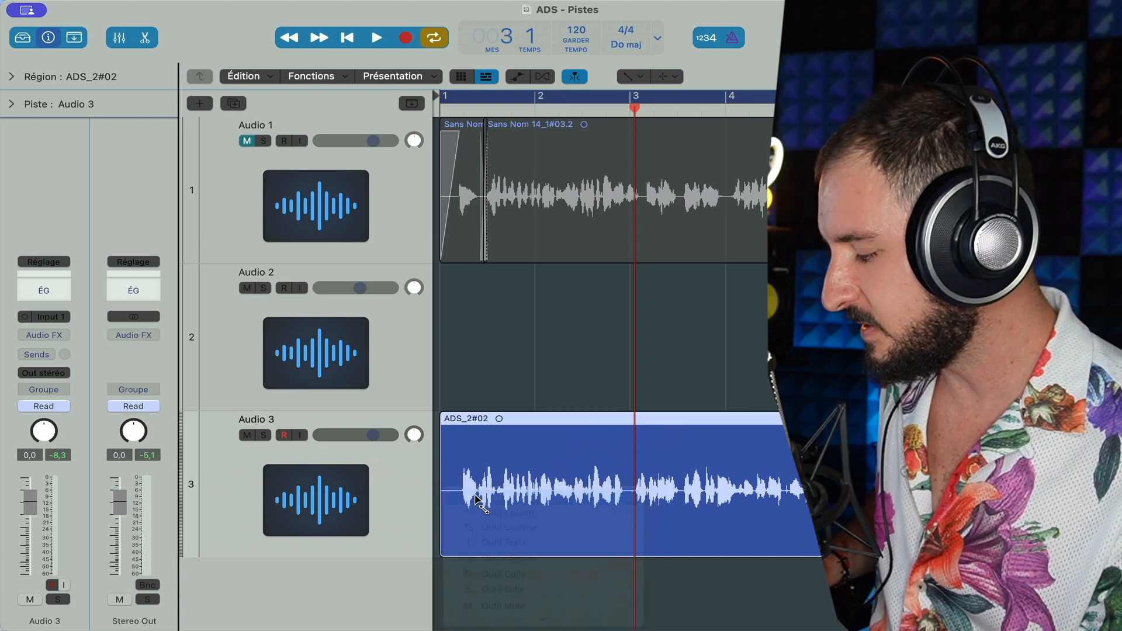
{"action": "left_click_drag", "start_coordinate": [442, 499], "coordinate": [448, 499]}
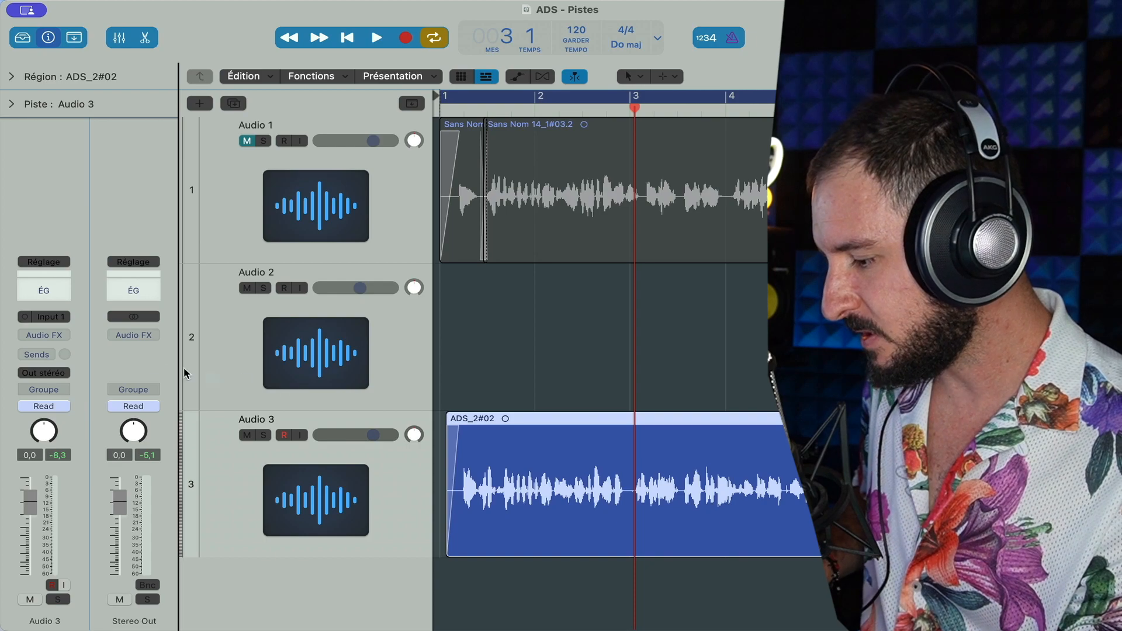
- Add a Channel EQ to the Audio 3 track and load its Voice-Over EQ preset from the Voice category
{"action": "left_click", "coordinate": [44, 291]}
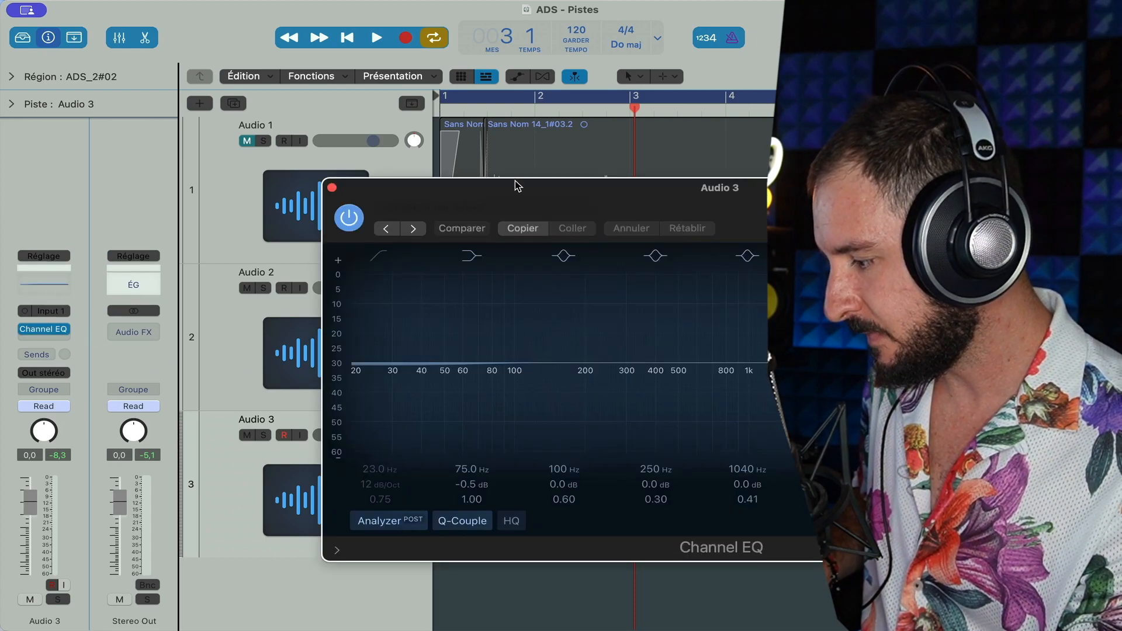
{"action": "left_click_drag", "start_coordinate": [506, 192], "coordinate": [199, 40]}
{"action": "left_click", "coordinate": [201, 55]}
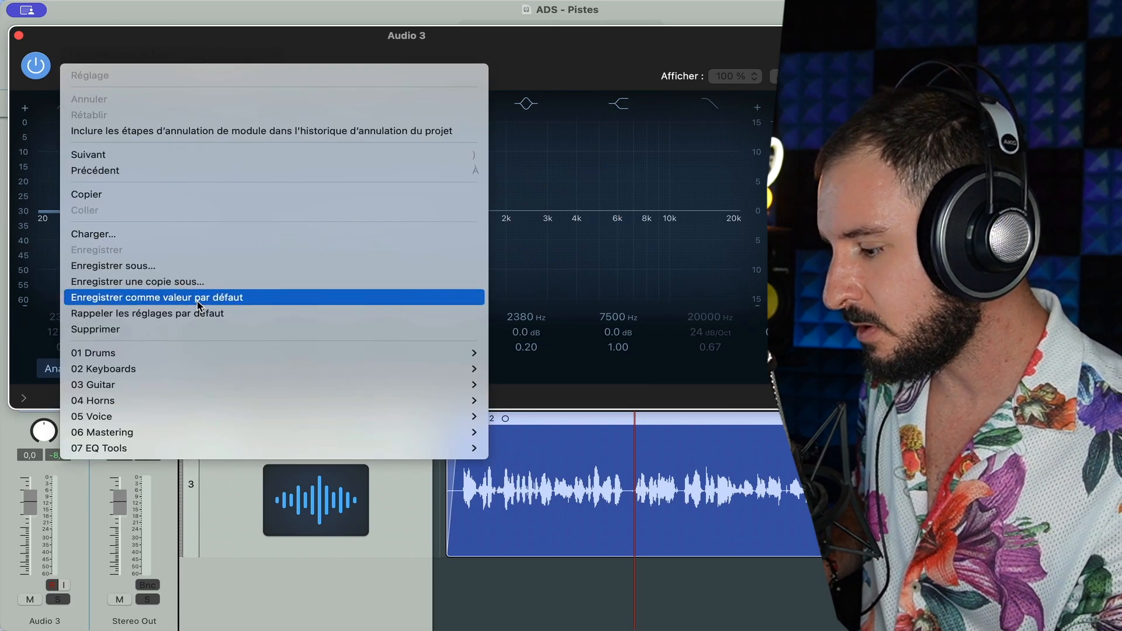
{"action": "mouse_move", "coordinate": [160, 416]}
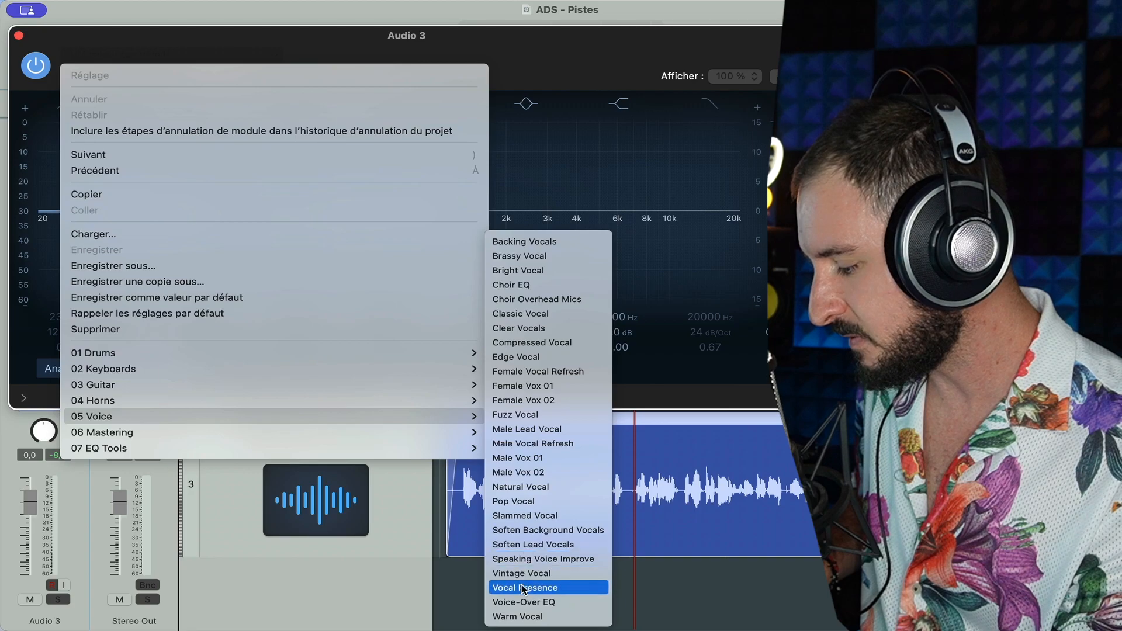
{"action": "left_click", "coordinate": [520, 604]}
{"action": "left_click", "coordinate": [19, 36]}
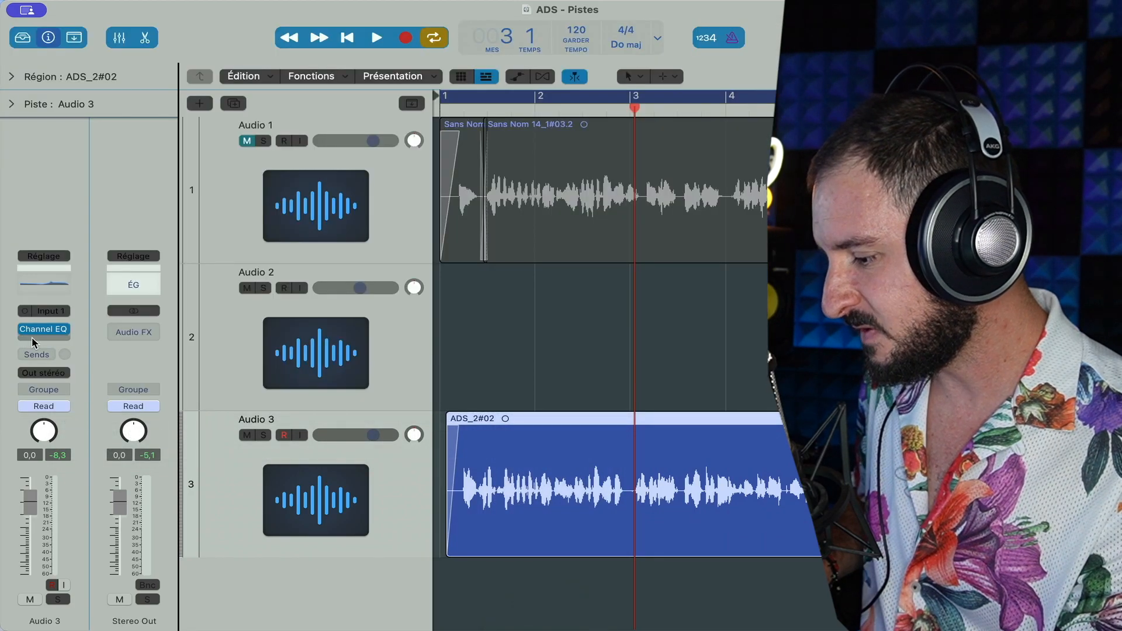
- Insert a mono Compressor after the Channel EQ on the Audio 3 track
{"action": "left_click", "coordinate": [33, 343]}
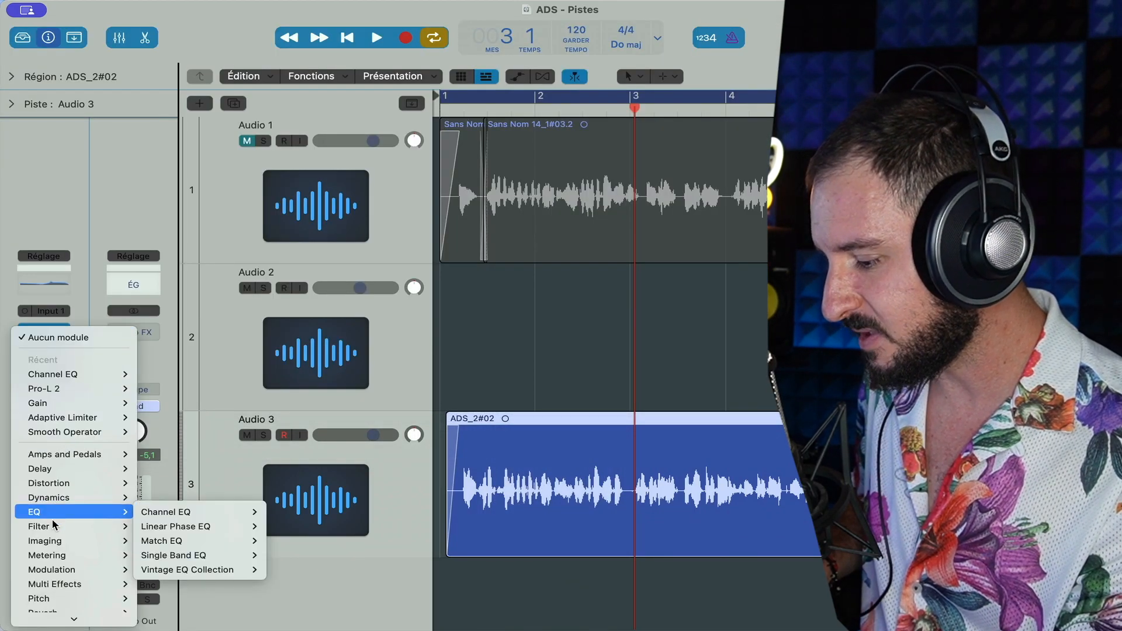
{"action": "mouse_move", "coordinate": [56, 498]}
{"action": "mouse_move", "coordinate": [199, 514]}
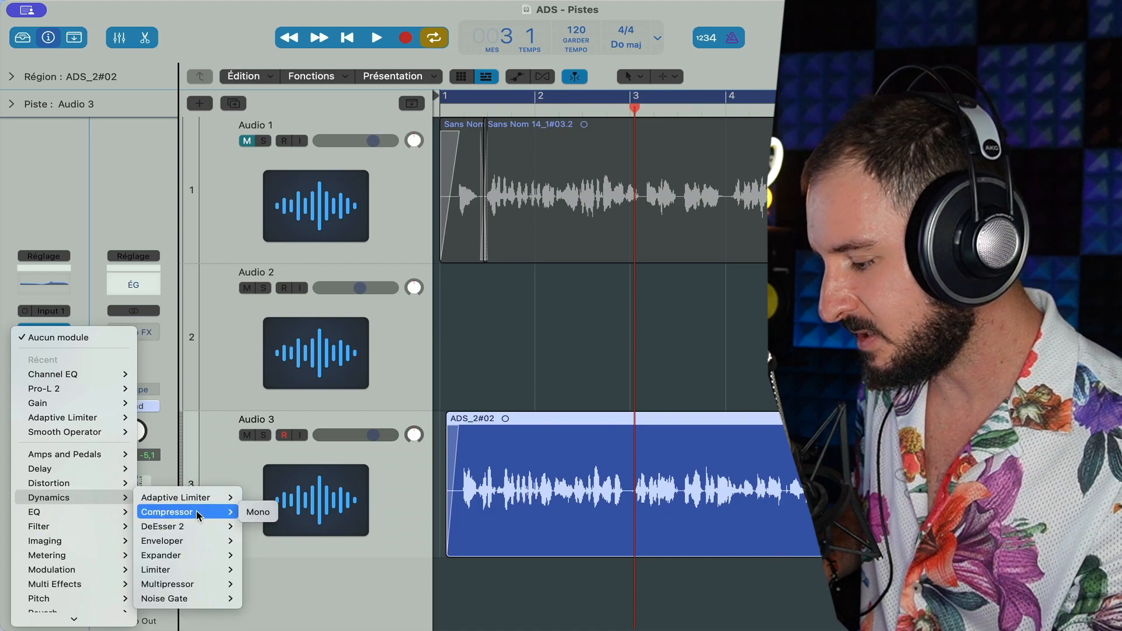
{"action": "left_click", "coordinate": [257, 512]}
- Raise the Compressor's ratio to about 3:1 while playing the Audio 3 voice, and close the plug-in
{"action": "key", "text": "space"}
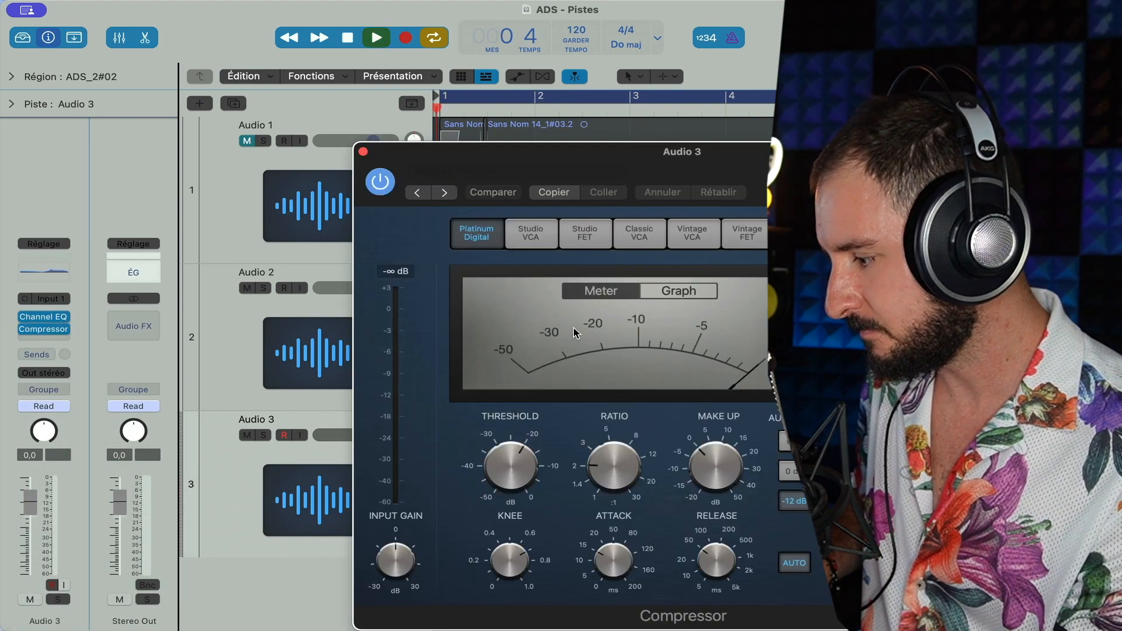
{"action": "left_click_drag", "start_coordinate": [512, 152], "coordinate": [306, 45]}
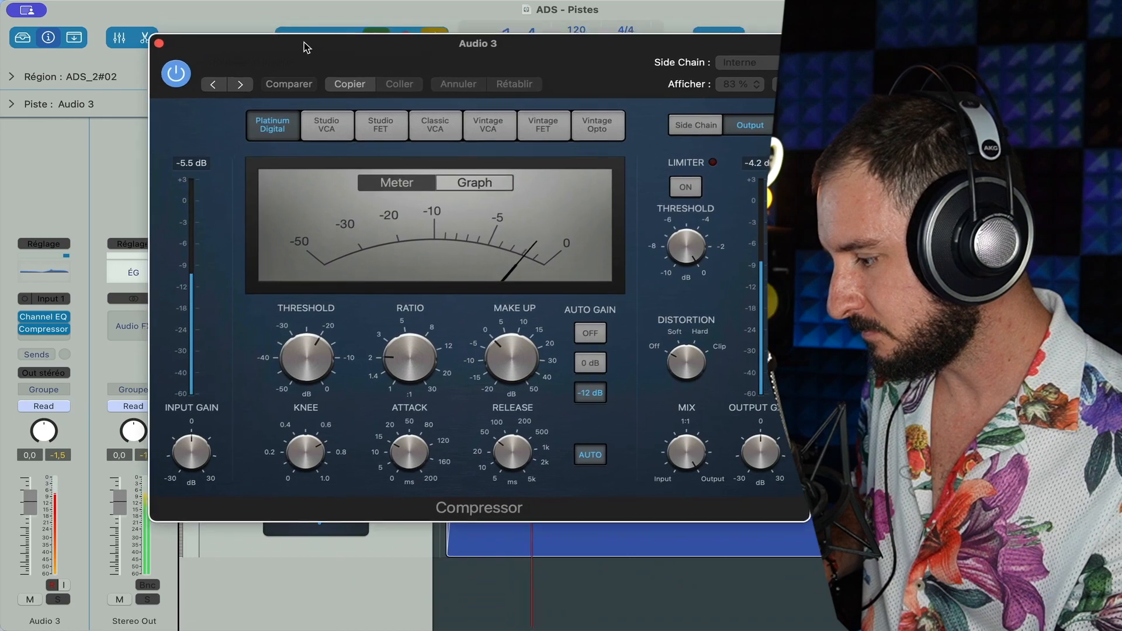
{"action": "left_click", "coordinate": [401, 365]}
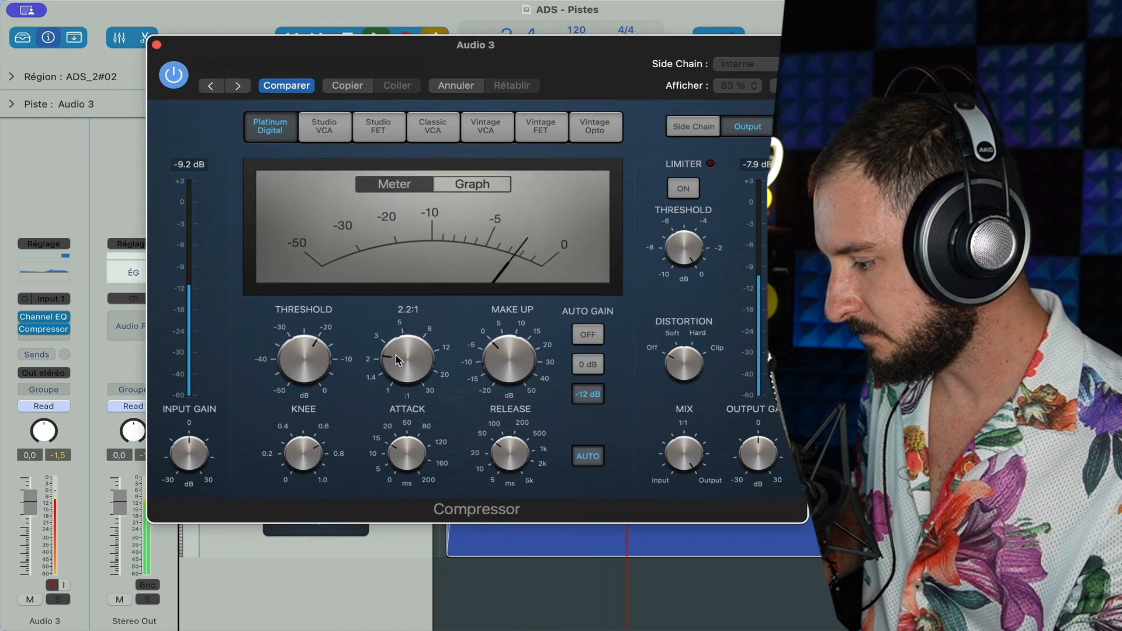
{"action": "left_click_drag", "start_coordinate": [395, 355], "coordinate": [384, 335]}
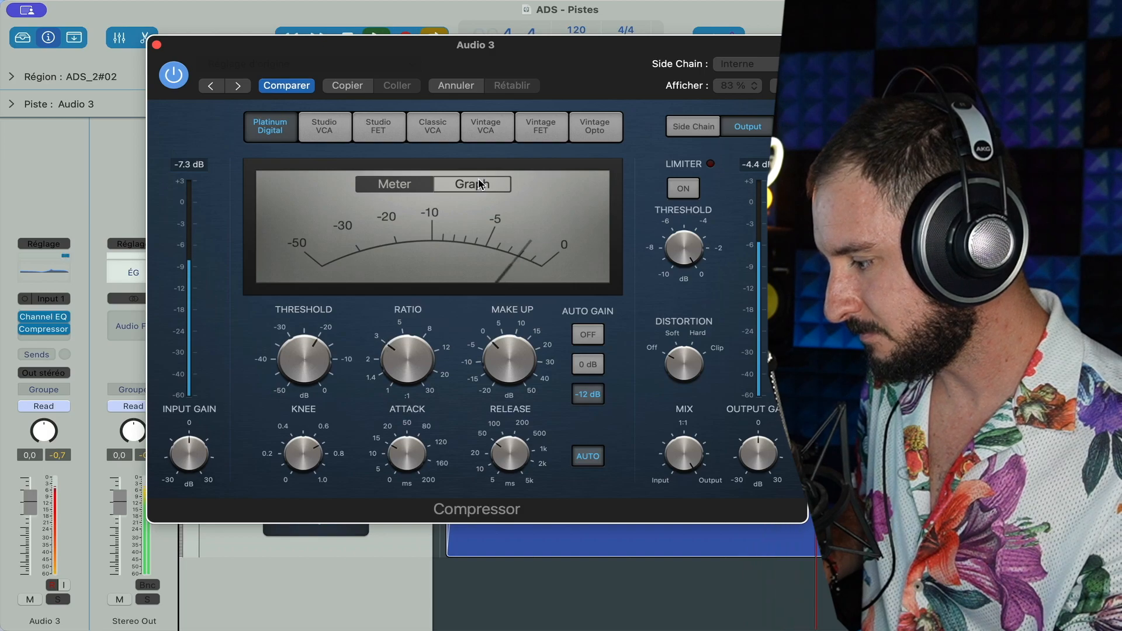
{"action": "left_click", "coordinate": [39, 331]}
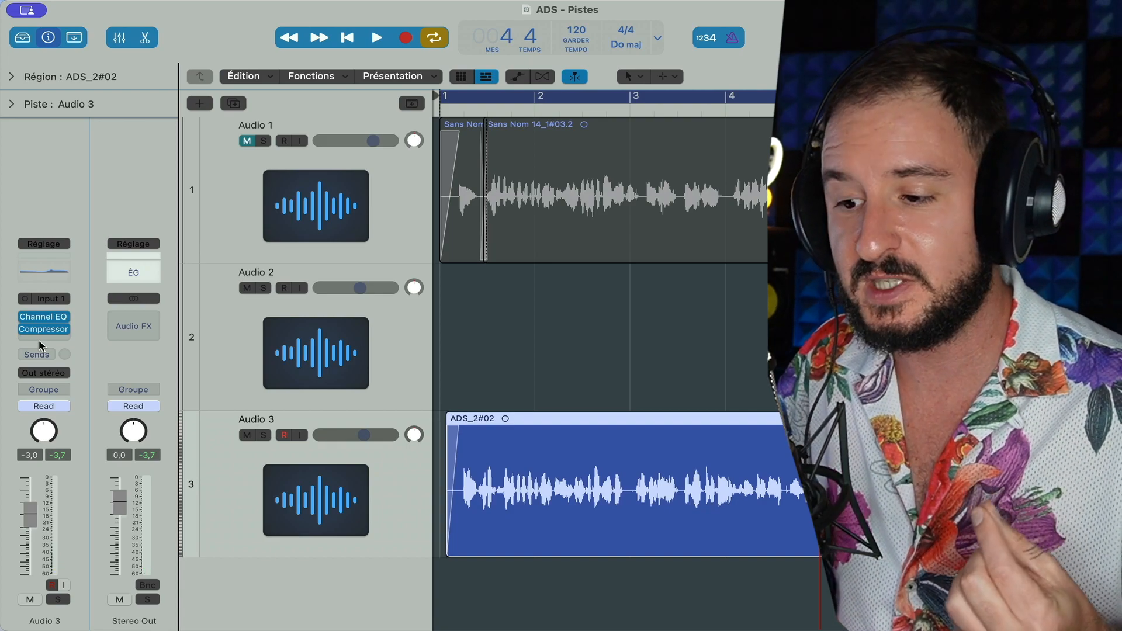
- Insert a Noise Gate after the Compressor on Audio 3, set its threshold to -36 dB during playback, and close it
{"action": "left_click", "coordinate": [31, 339]}
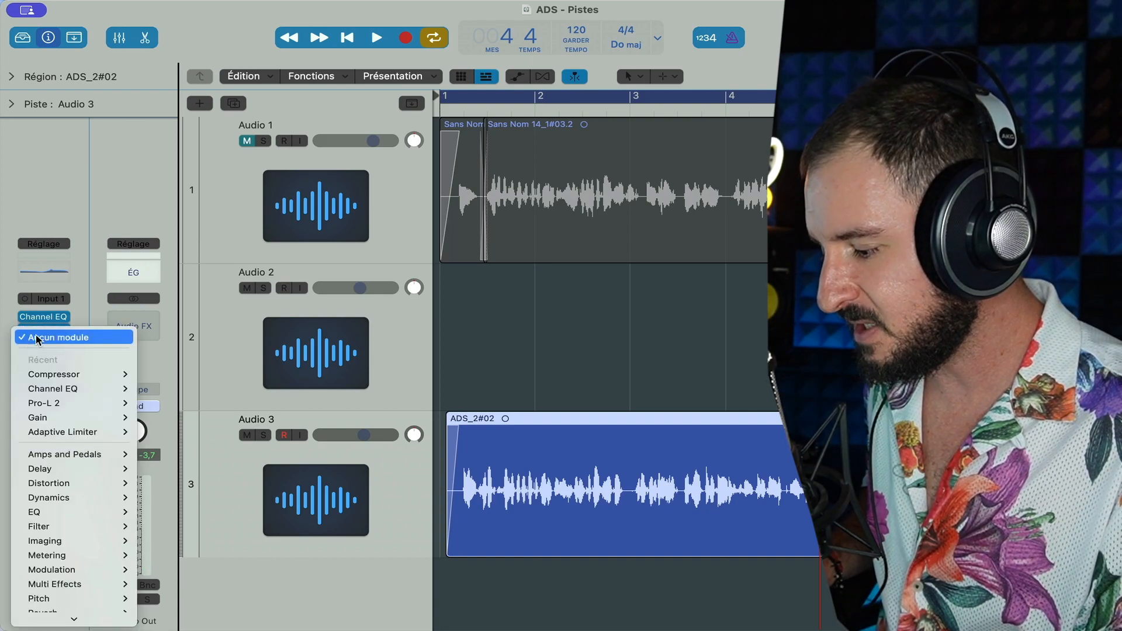
{"action": "mouse_move", "coordinate": [65, 503]}
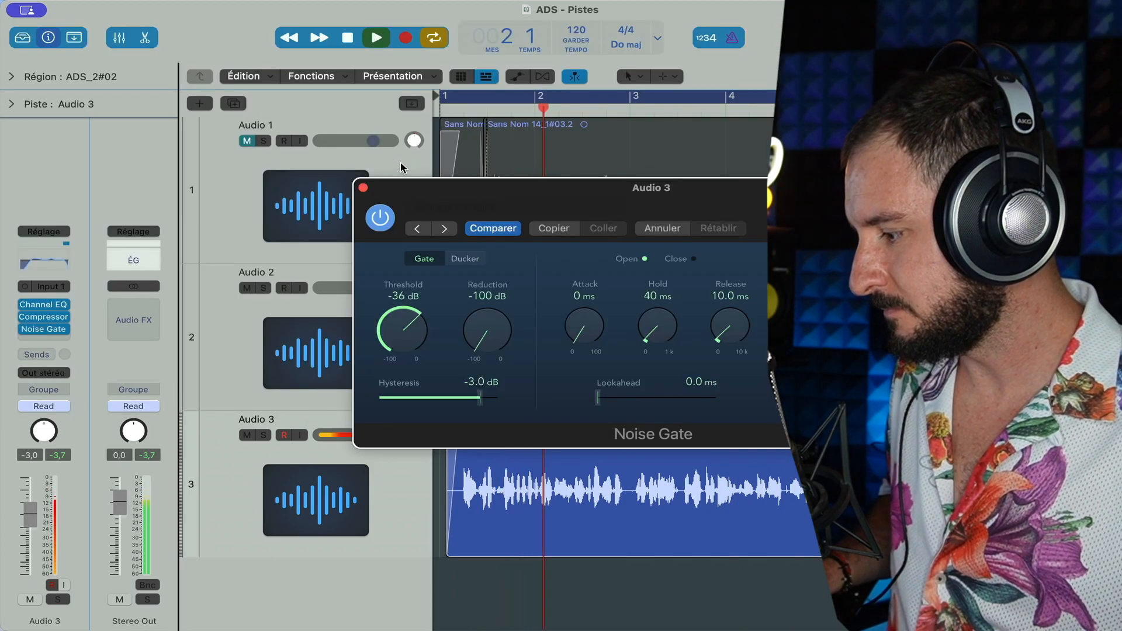
{"action": "left_click", "coordinate": [363, 187]}
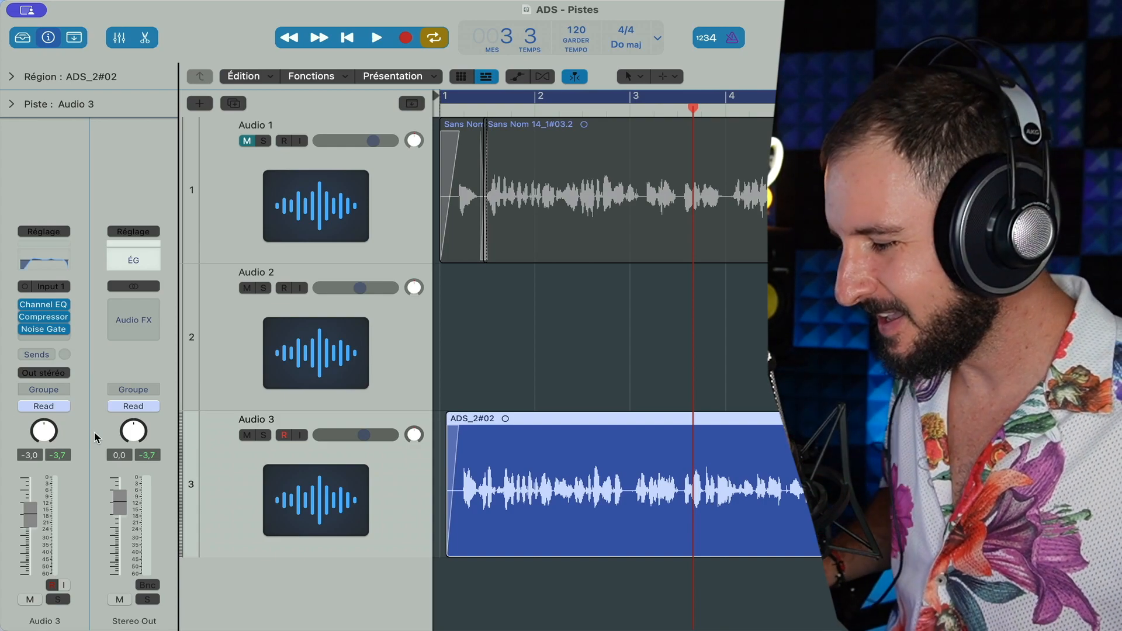
- Insert DeEsser 2 after the Noise Gate on Audio 3 with threshold -38.9 dB, max reduction 6.2 dB and frequency 5837 Hz, auditioning it during playback
{"action": "left_click", "coordinate": [37, 339]}
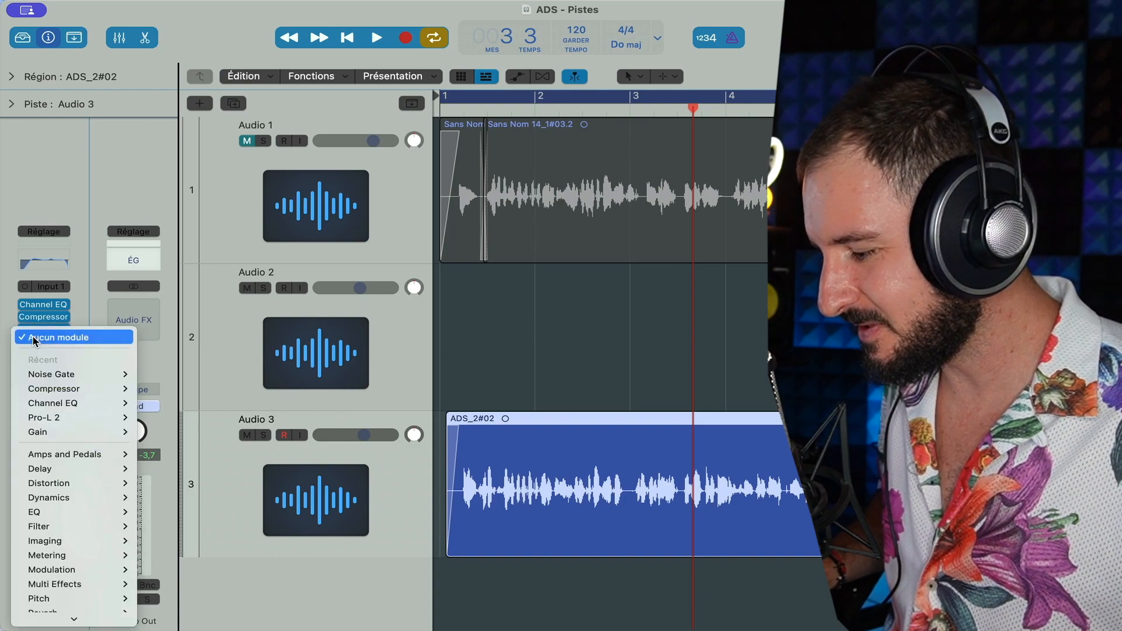
{"action": "mouse_move", "coordinate": [61, 474]}
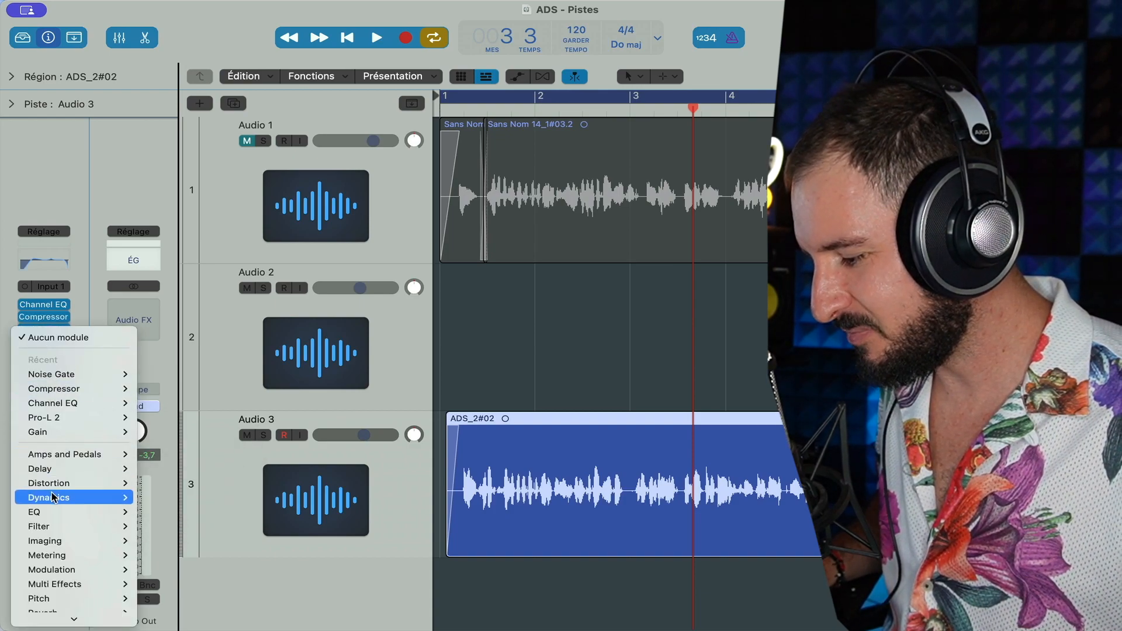
{"action": "mouse_move", "coordinate": [58, 497]}
{"action": "mouse_move", "coordinate": [164, 584]}
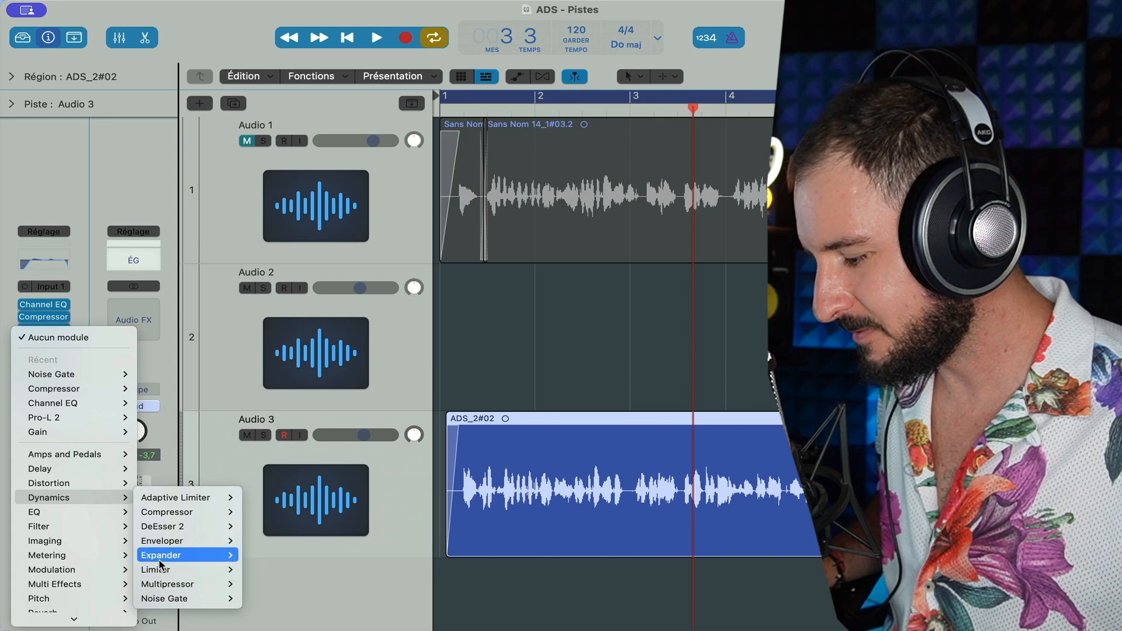
{"action": "left_click", "coordinate": [162, 527]}
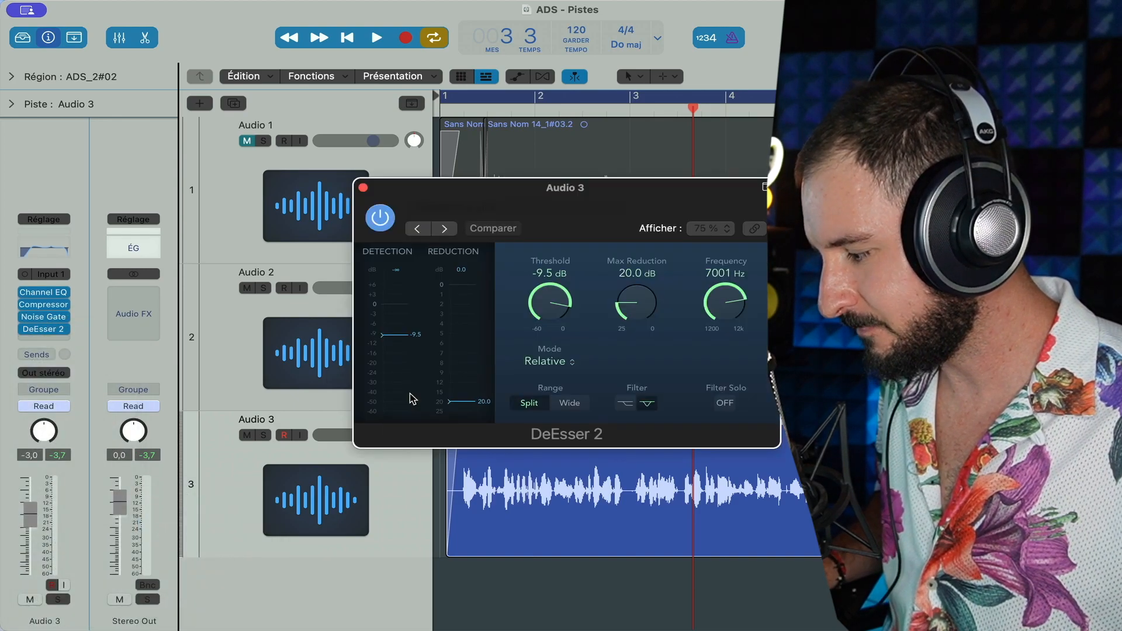
{"action": "key", "text": "space"}
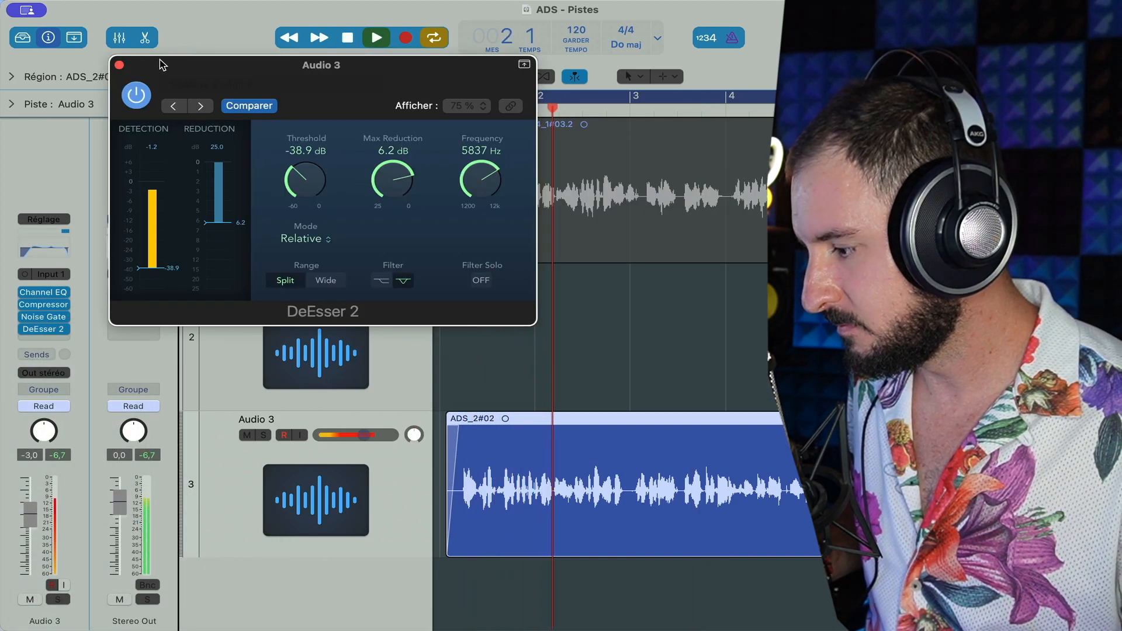
{"action": "left_click", "coordinate": [120, 65]}
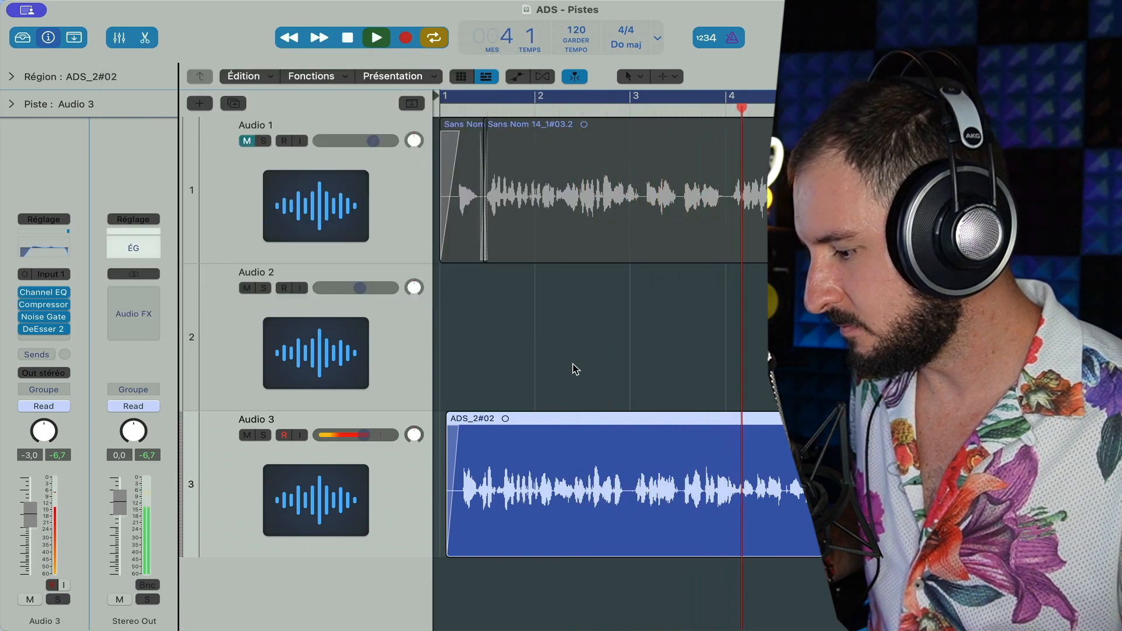
- Insert a mono Adaptive Limiter at the end of the Audio 3 effect chain
{"action": "left_click", "coordinate": [47, 339]}
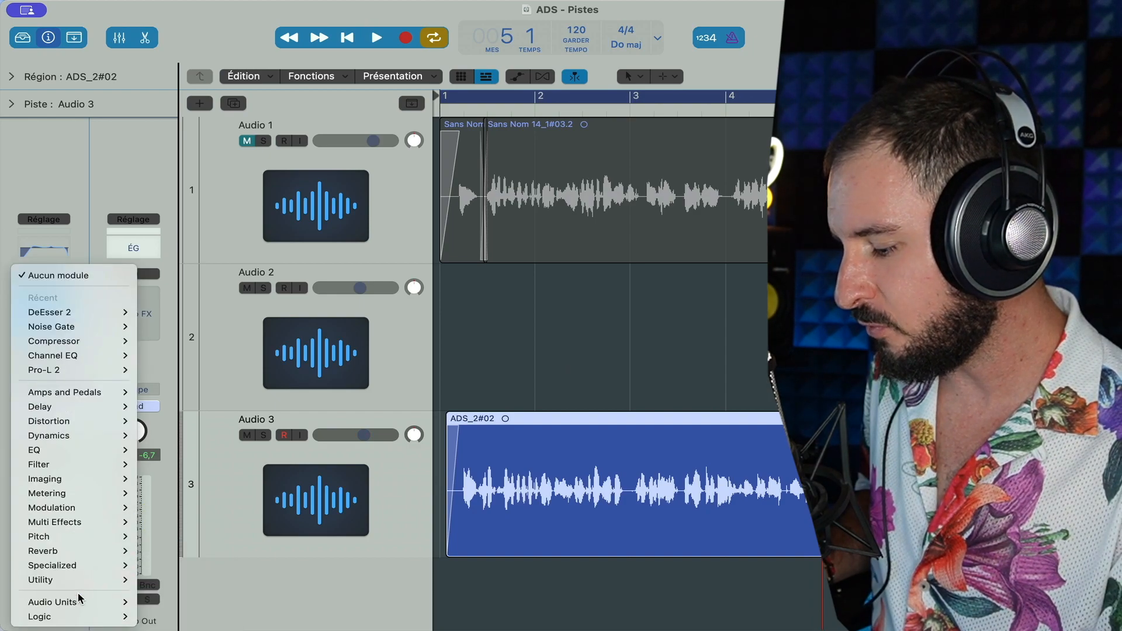
{"action": "mouse_move", "coordinate": [78, 602]}
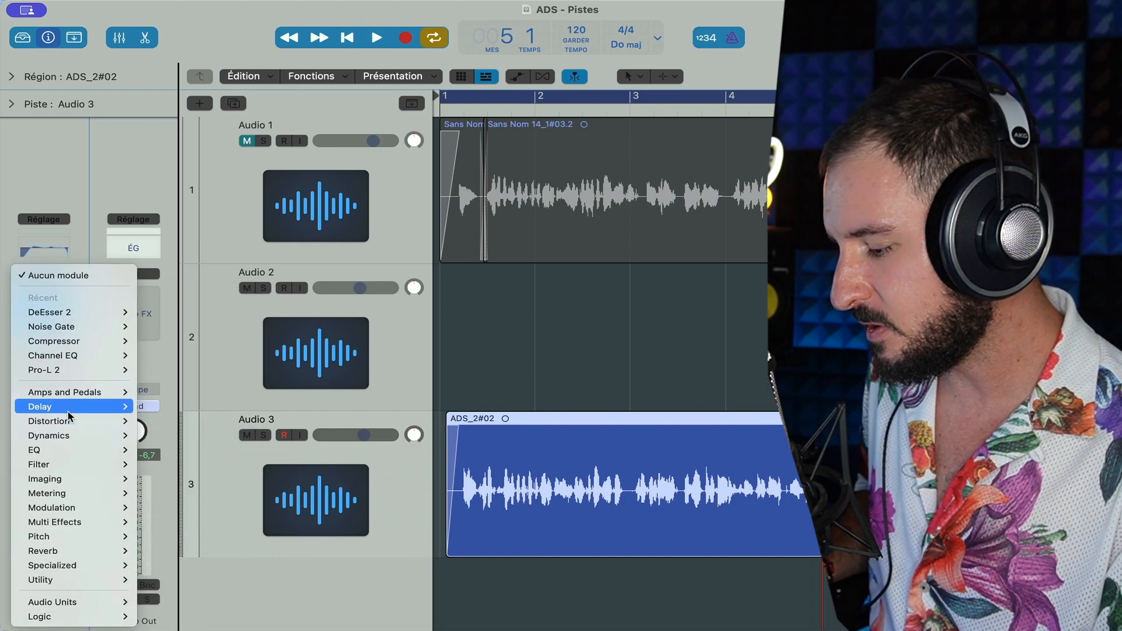
{"action": "mouse_move", "coordinate": [62, 427]}
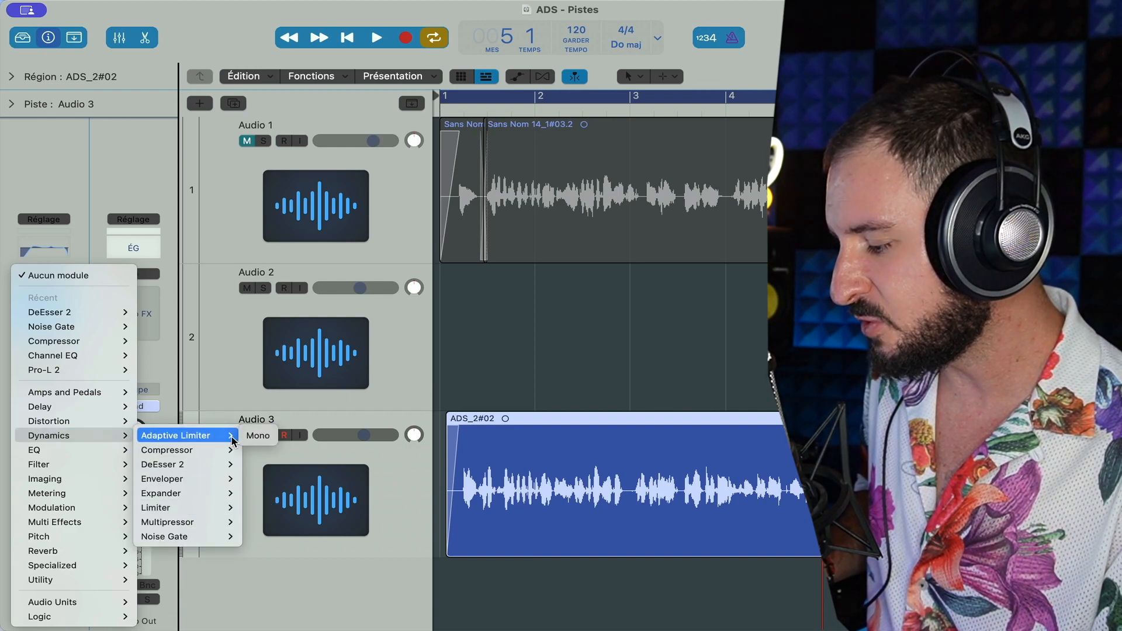
{"action": "left_click", "coordinate": [250, 437]}
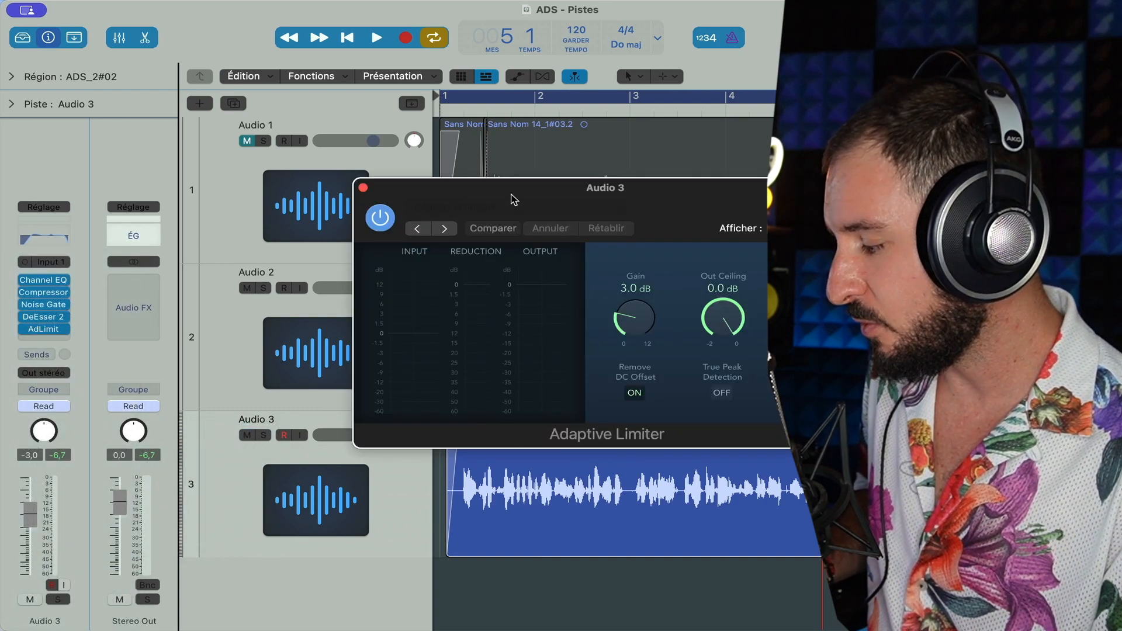
{"action": "left_click_drag", "start_coordinate": [562, 191], "coordinate": [310, 50]}
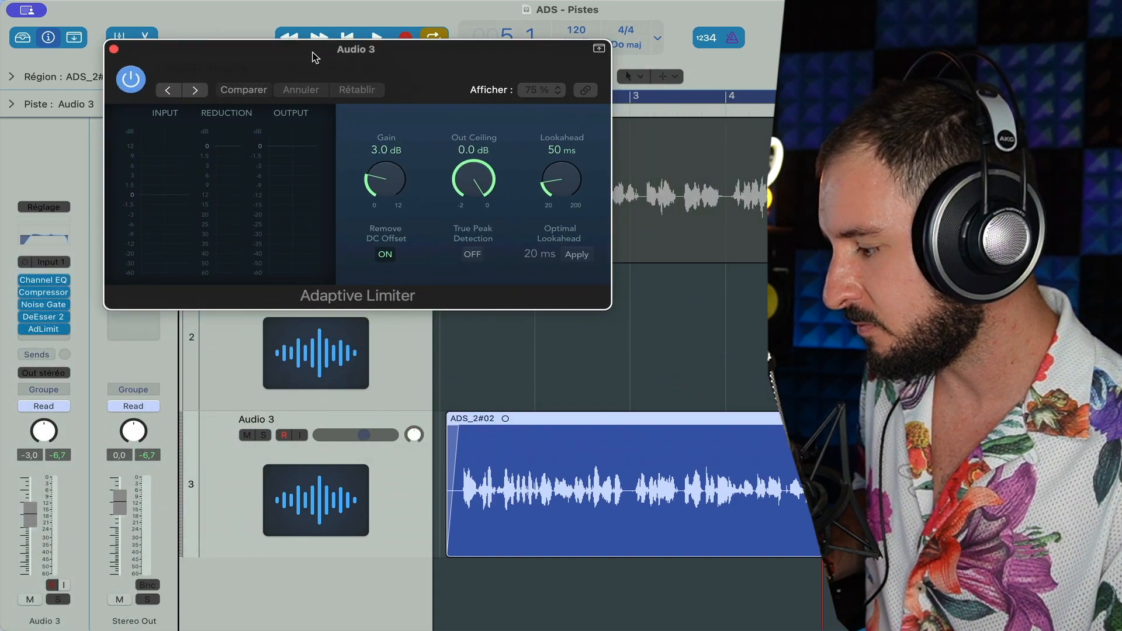
- Raise the Adaptive Limiter's gain to 4.5 dB while playing the Audio 3 voice, and stop playback
{"action": "left_click_drag", "start_coordinate": [396, 195], "coordinate": [386, 181]}
{"action": "key", "text": "space"}
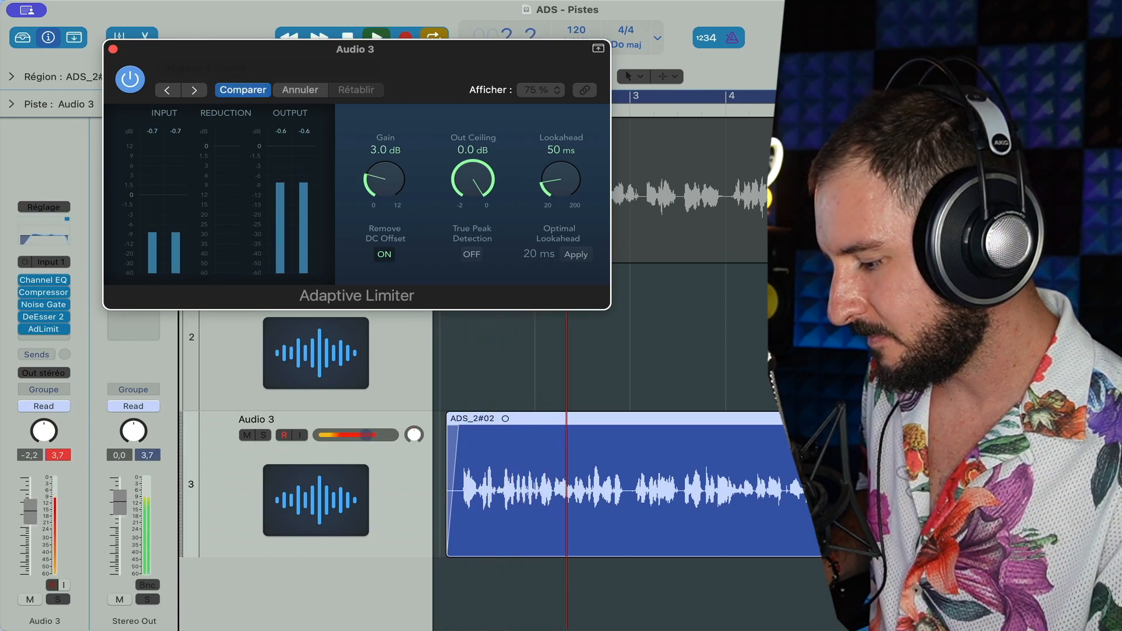
{"action": "left_click_drag", "start_coordinate": [384, 187], "coordinate": [380, 166]}
{"action": "key", "text": "space"}
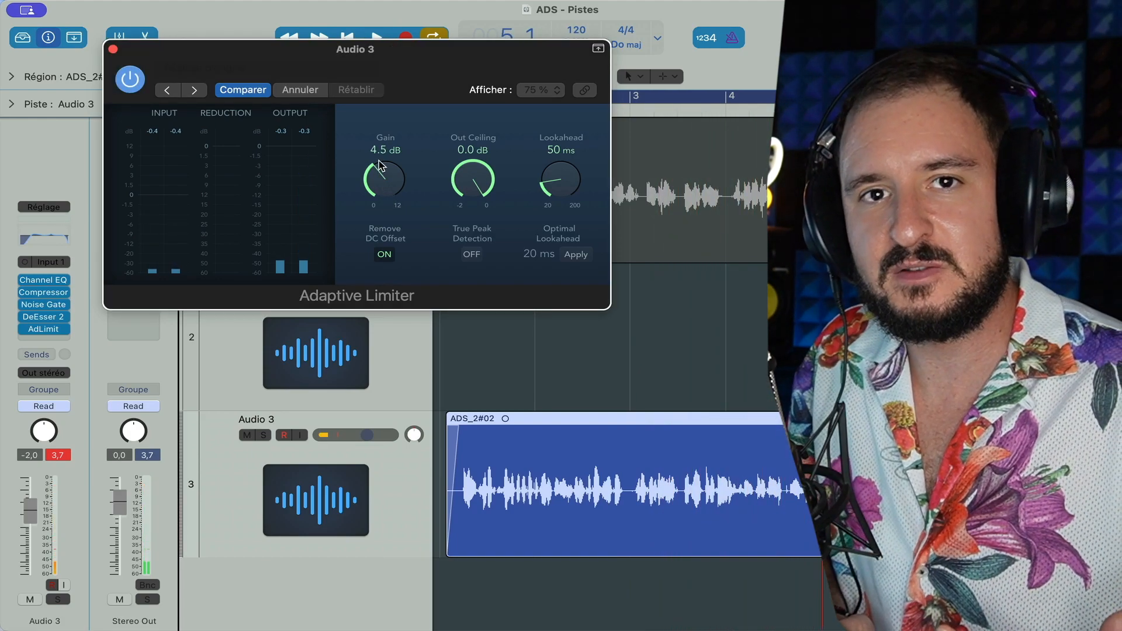